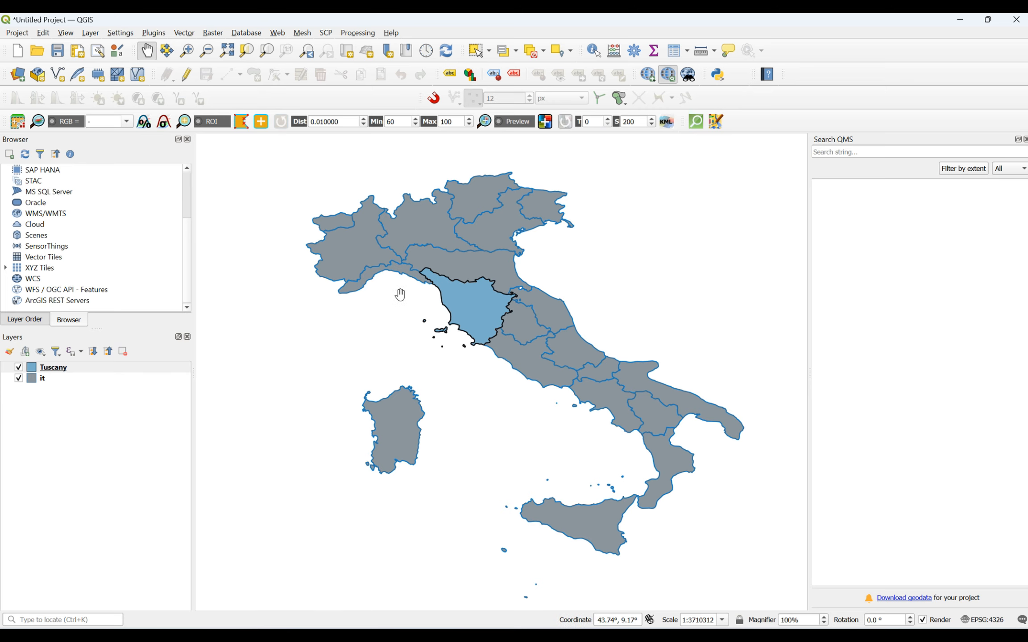
Step: Open the Project menu to reach the New Print Layout command
left_click(16, 32)
Step: Create a new print layout with the title 'Study Area Map'
left_click(45, 241)
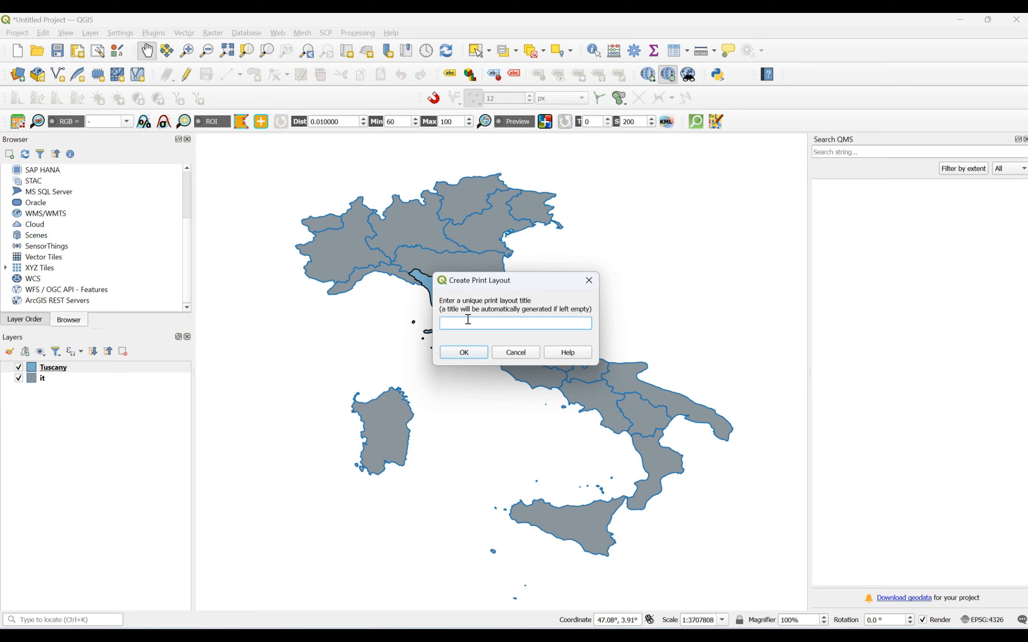
type("Study Area Map")
left_click(464, 352)
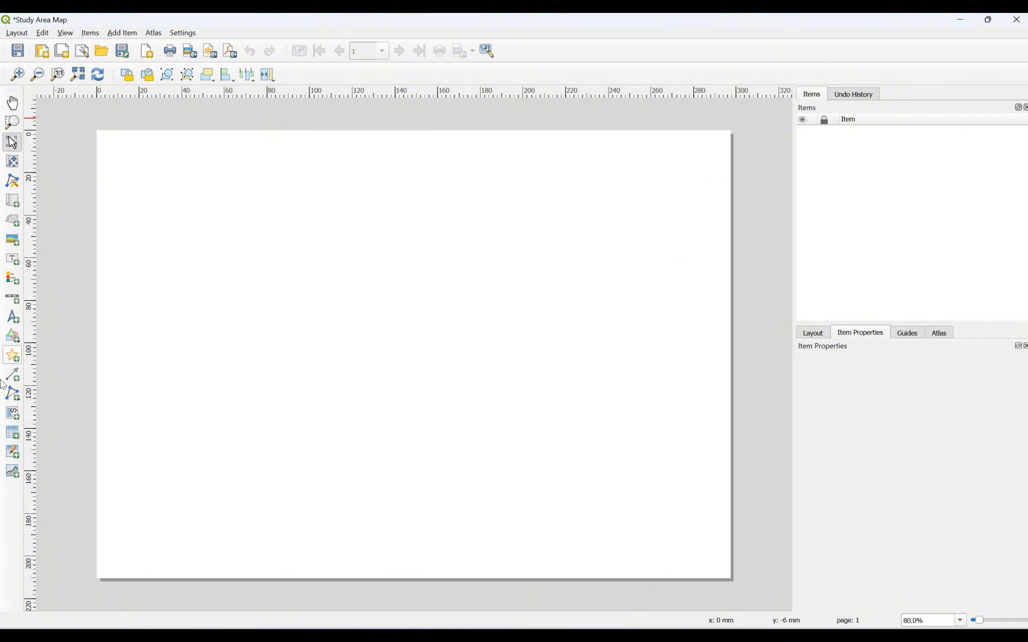
Step: Show the Add Item menu with its Add Shape submenu expanded
left_click(118, 36)
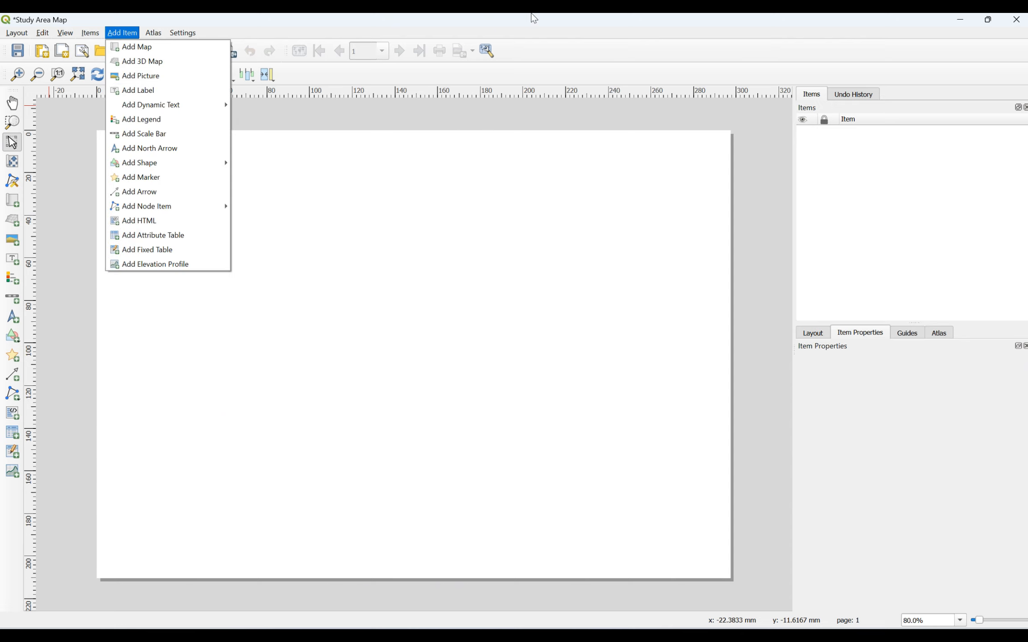
left_click(567, 25)
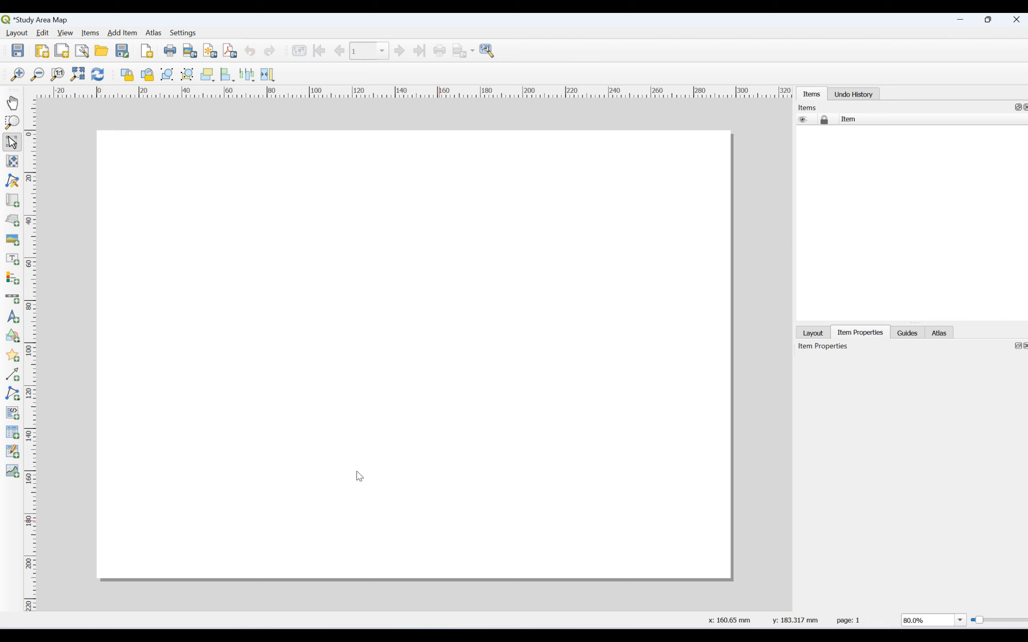
left_click(122, 33)
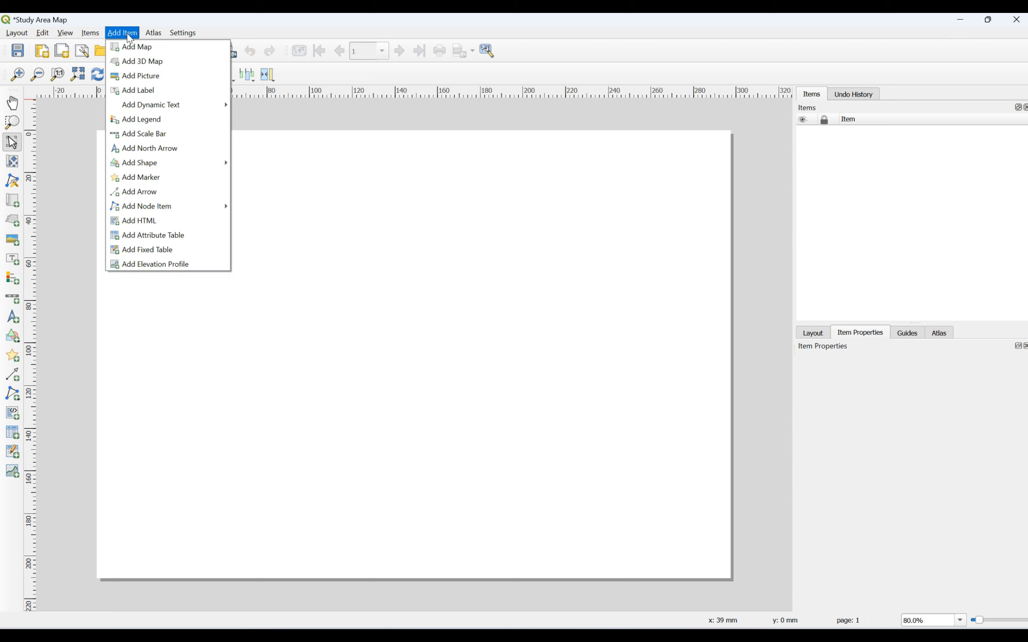
mouse_move(147, 166)
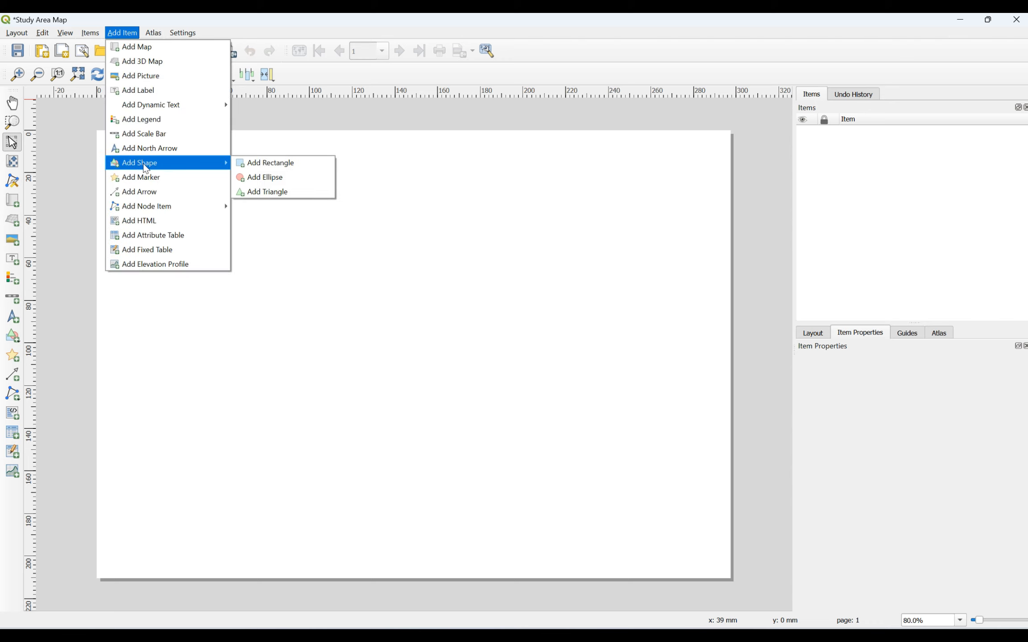
Step: Draw a 297 × 210 mm rectangle from the page's top-left to bottom-right corner
left_click(260, 163)
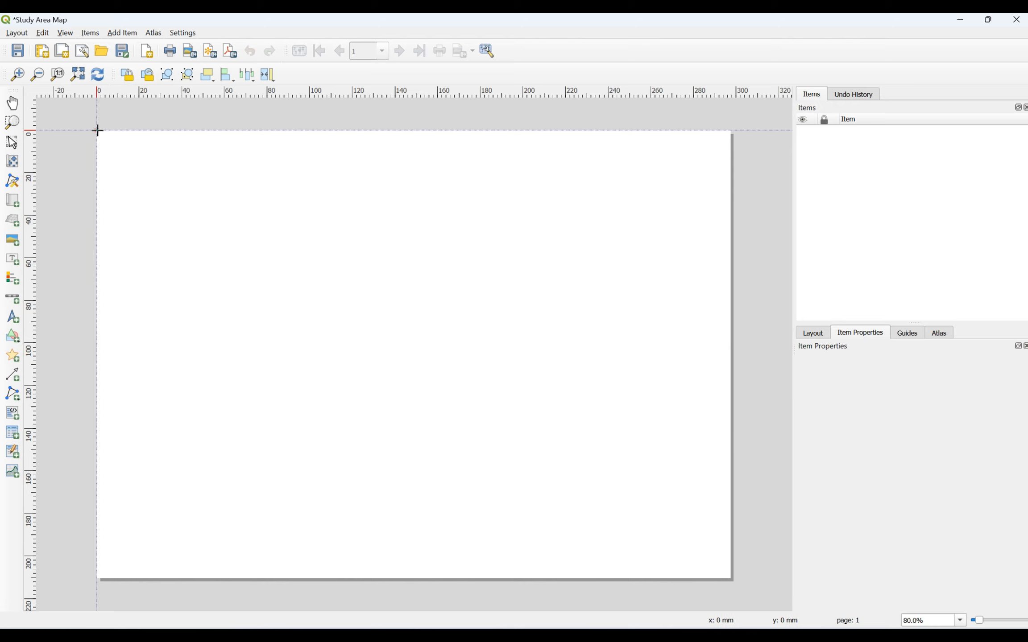
left_click_drag(97, 130, 728, 577)
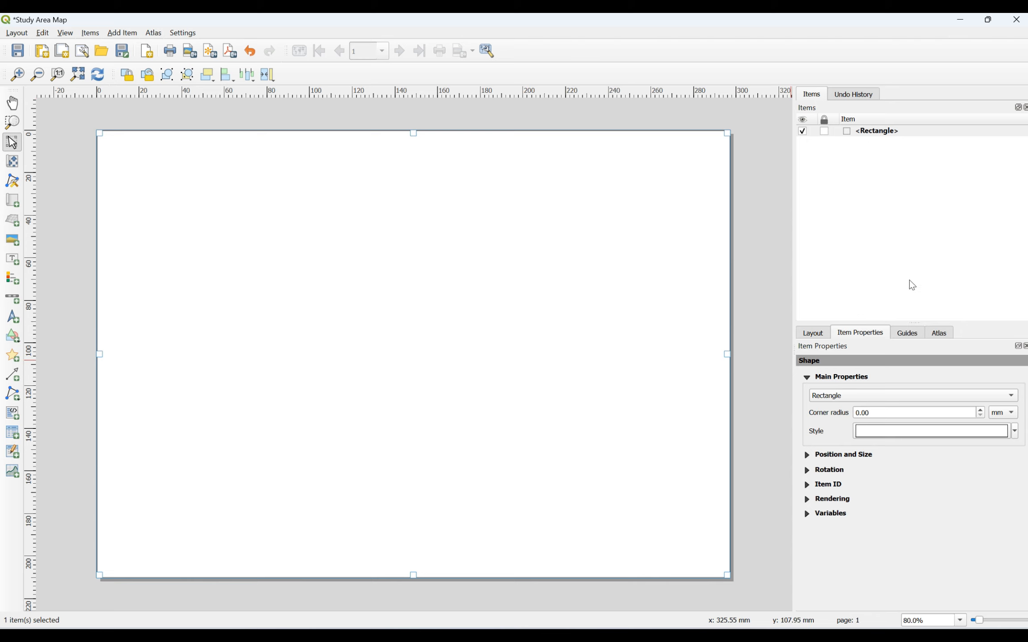
right_click(886, 133)
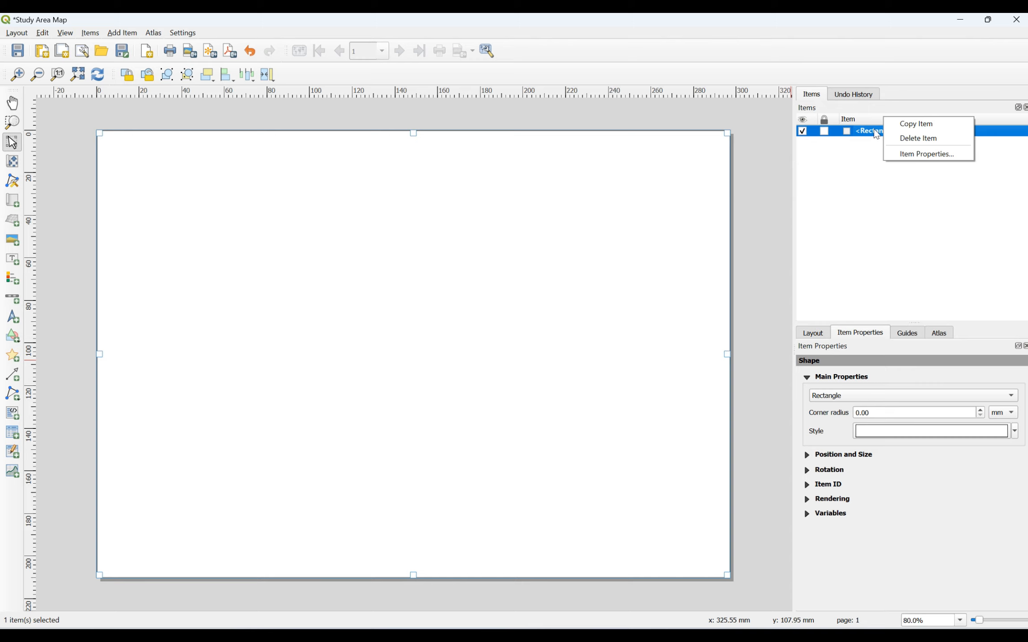
left_click(902, 154)
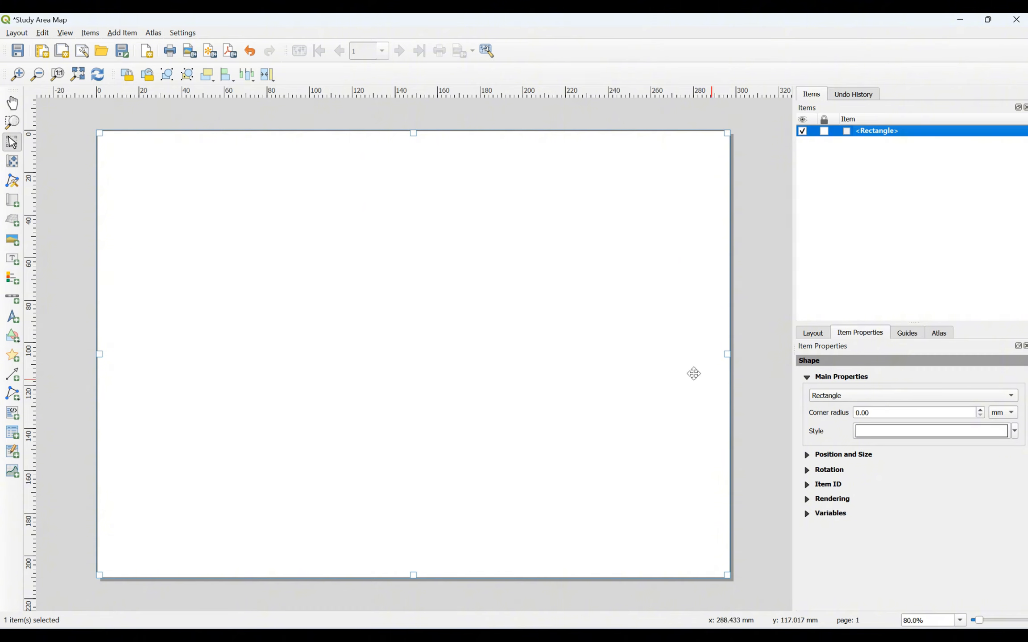
left_click(850, 396)
left_click(850, 396)
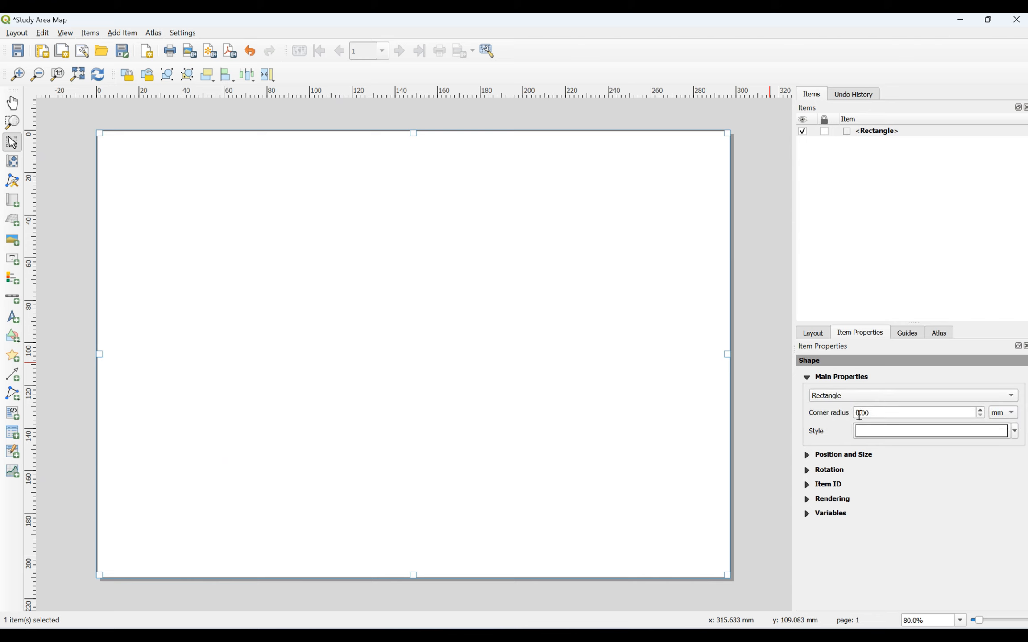
left_click(1013, 434)
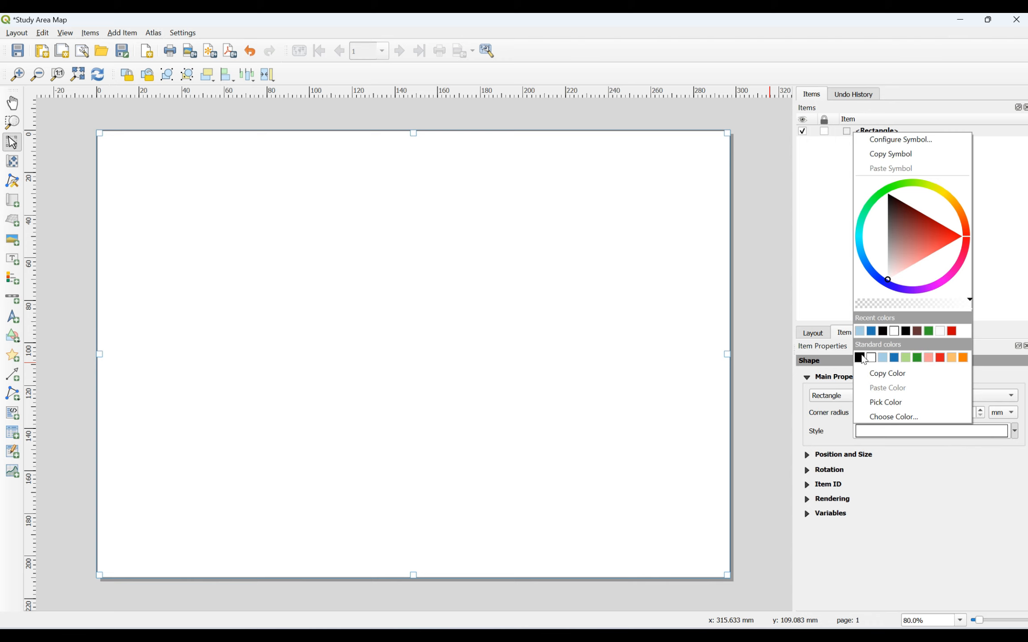
left_click(907, 359)
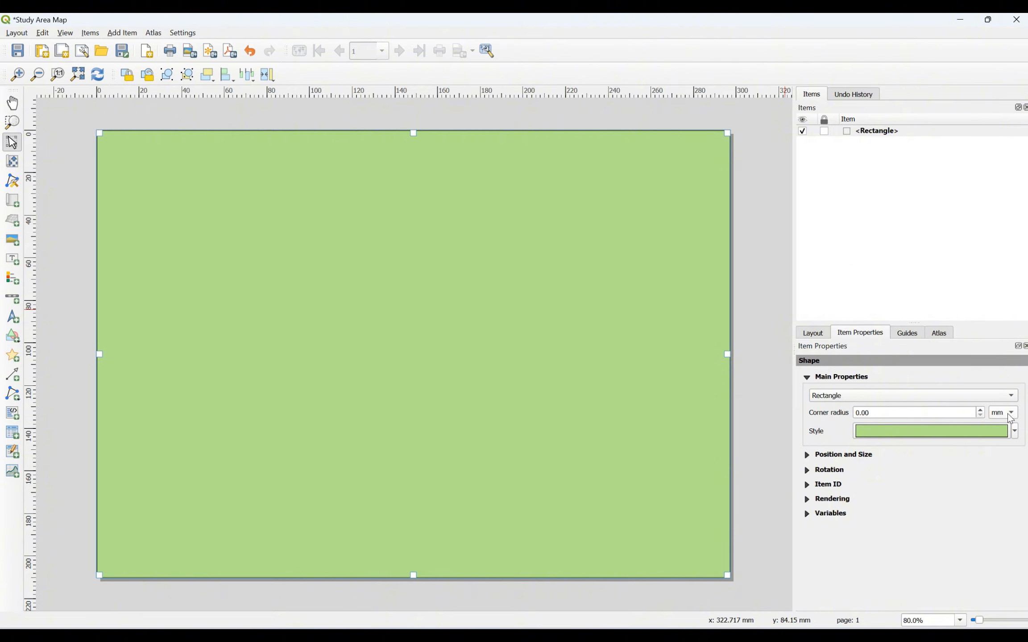
left_click(1015, 433)
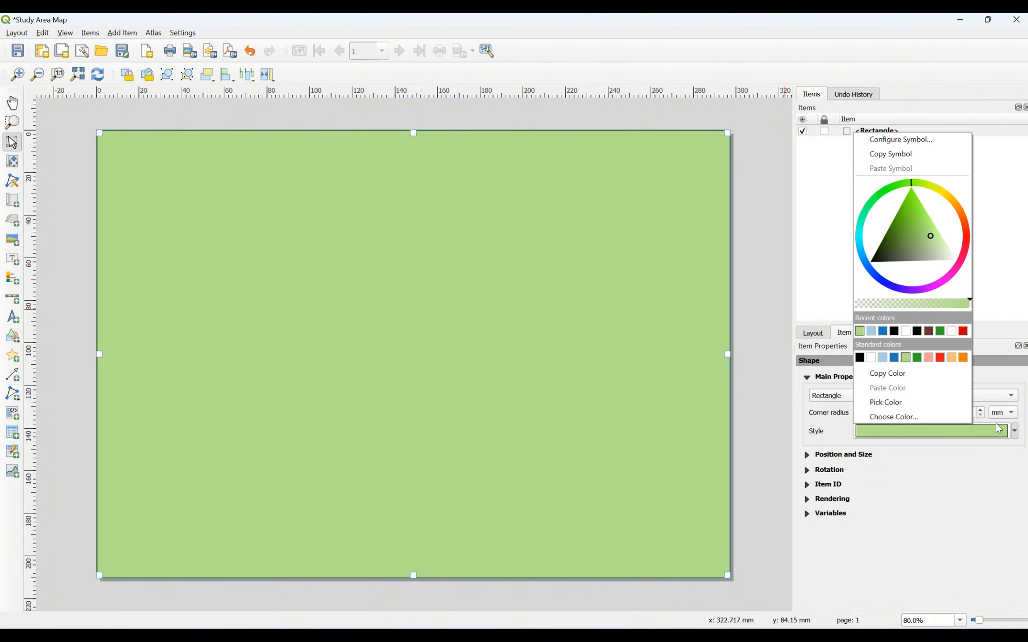
left_click(873, 361)
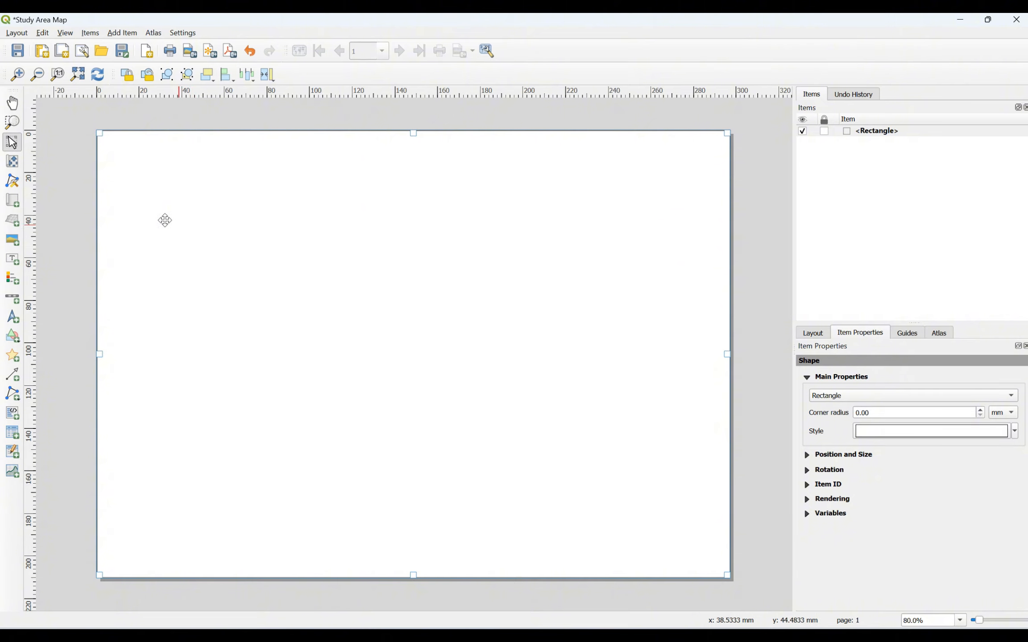
mouse_move(744, 638)
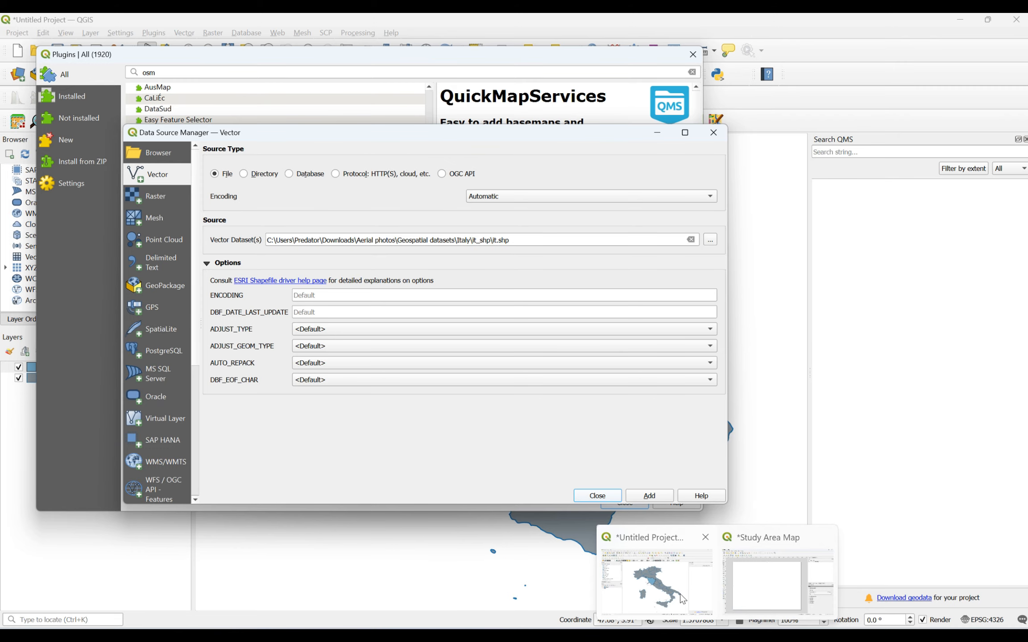
left_click(626, 563)
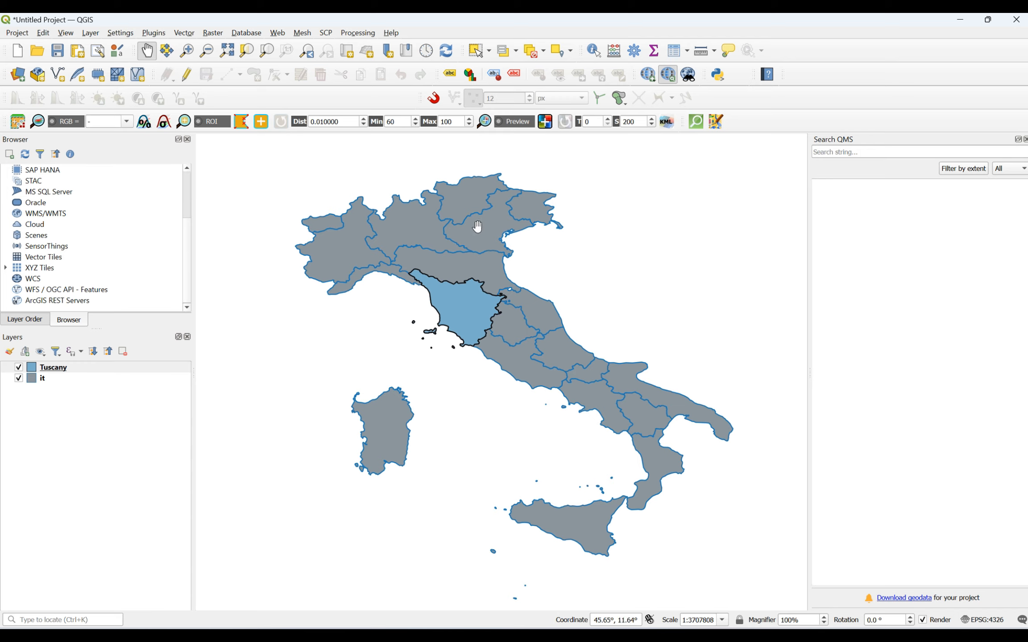
left_click(19, 379)
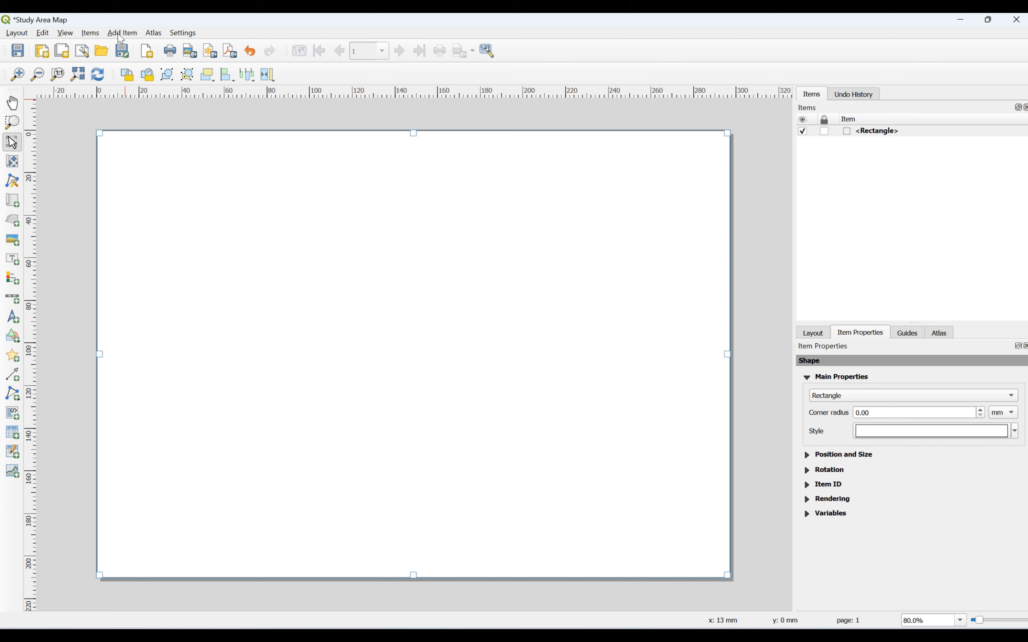
Step: Place Map 1 on the page's left side, showing Italy with Tuscany highlighted
left_click(121, 33)
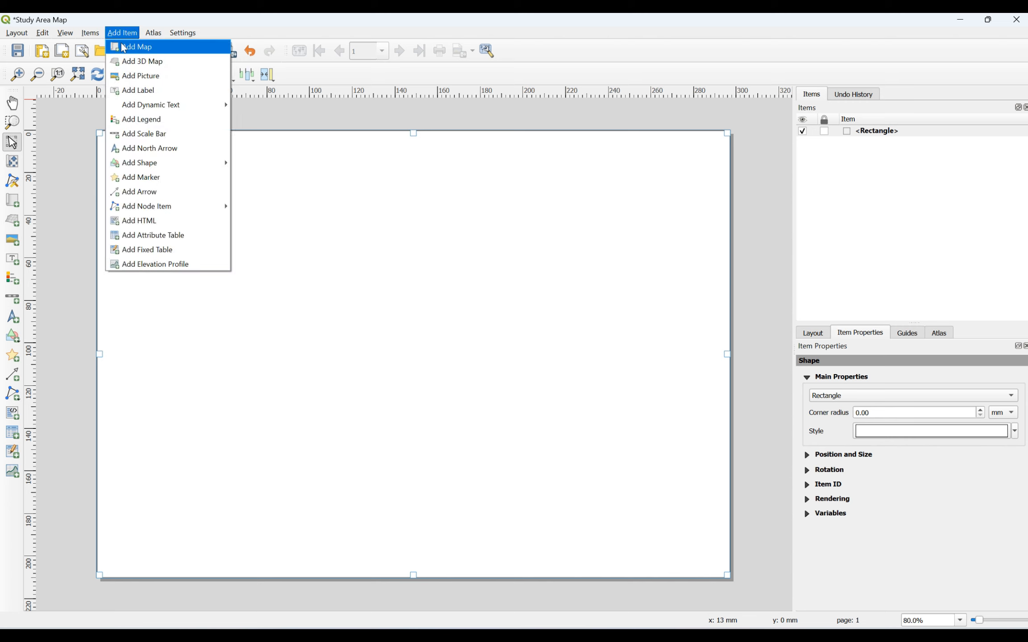
left_click(124, 48)
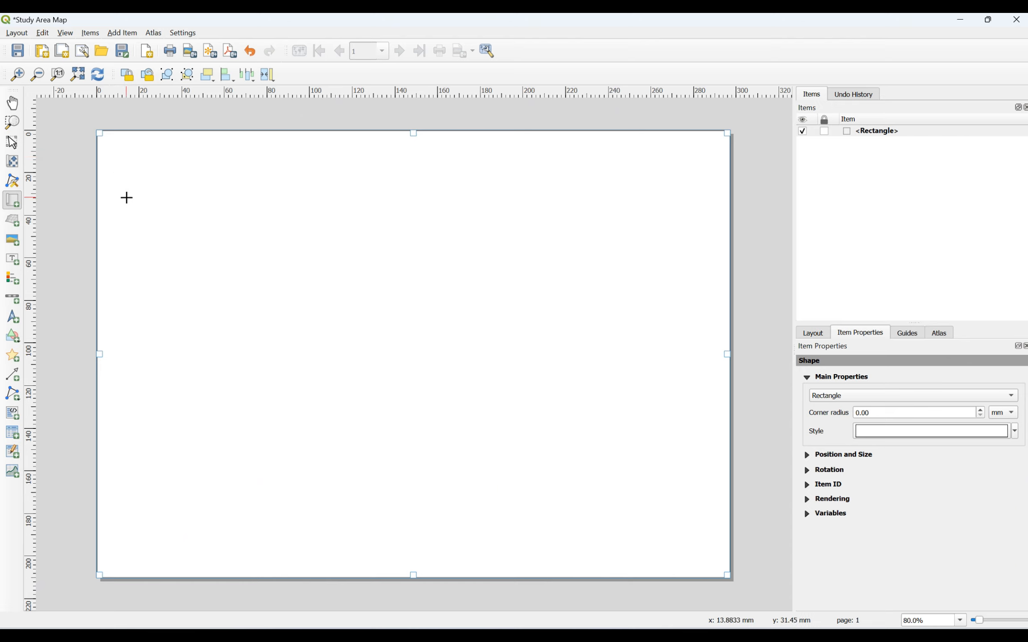
left_click_drag(124, 177, 391, 491)
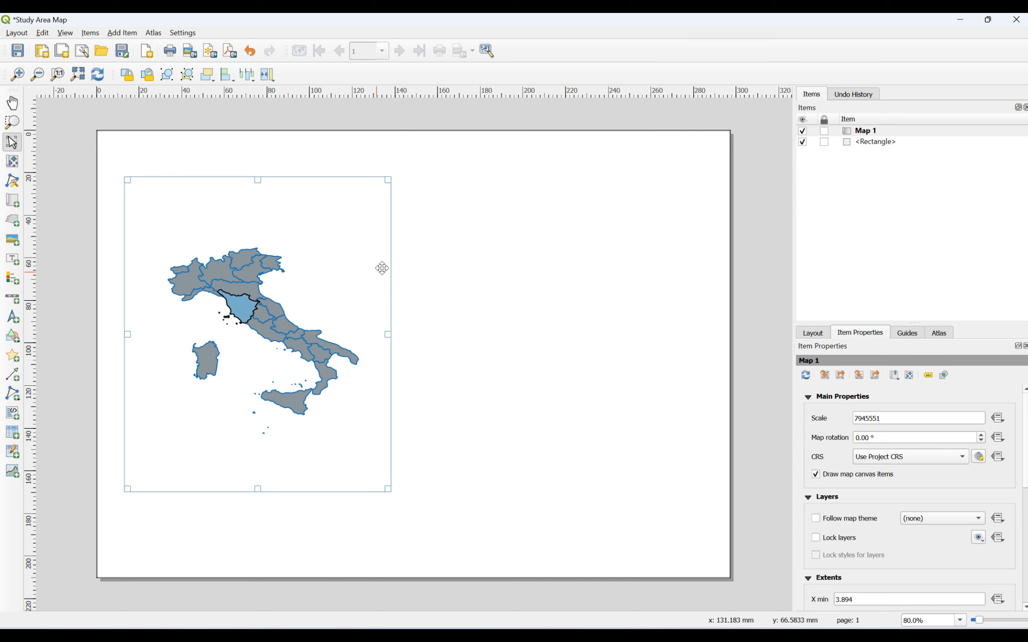
Step: Select Map 1 and tick Lock layers in its Item Properties
left_click(604, 211)
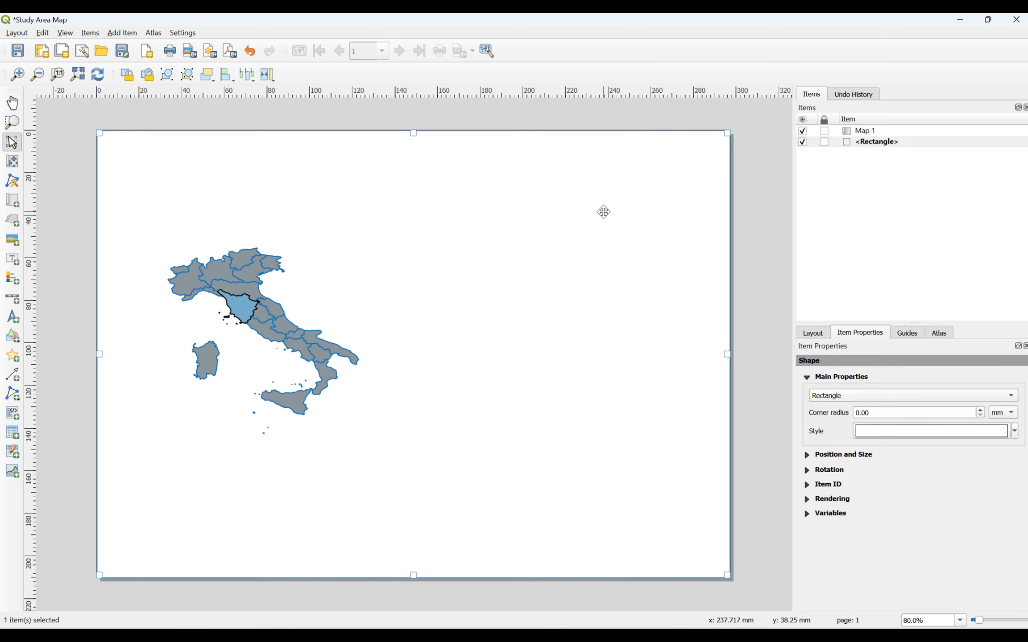
left_click(261, 299)
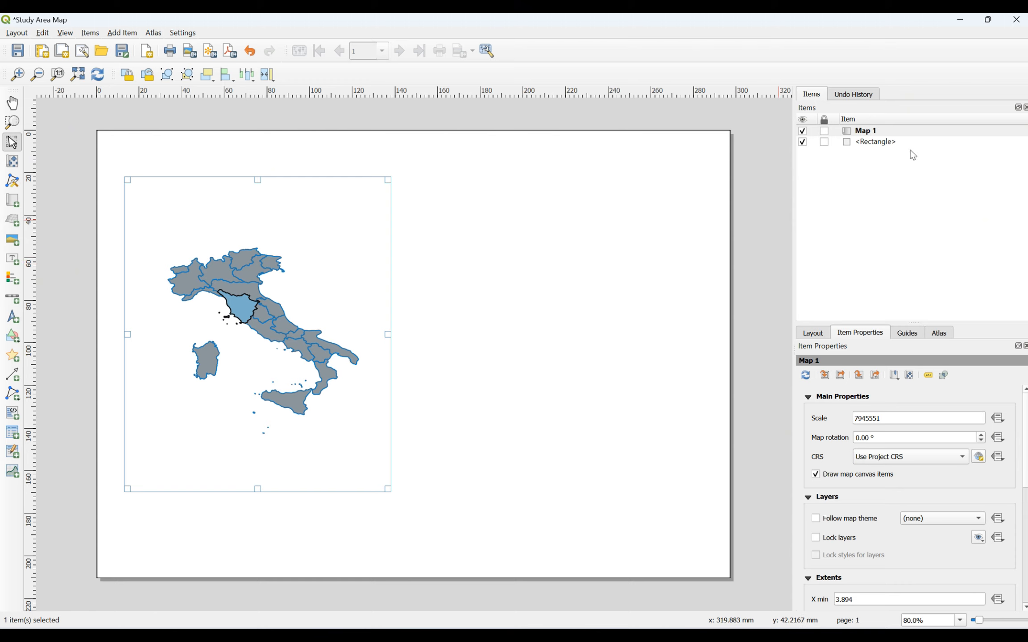
right_click(859, 132)
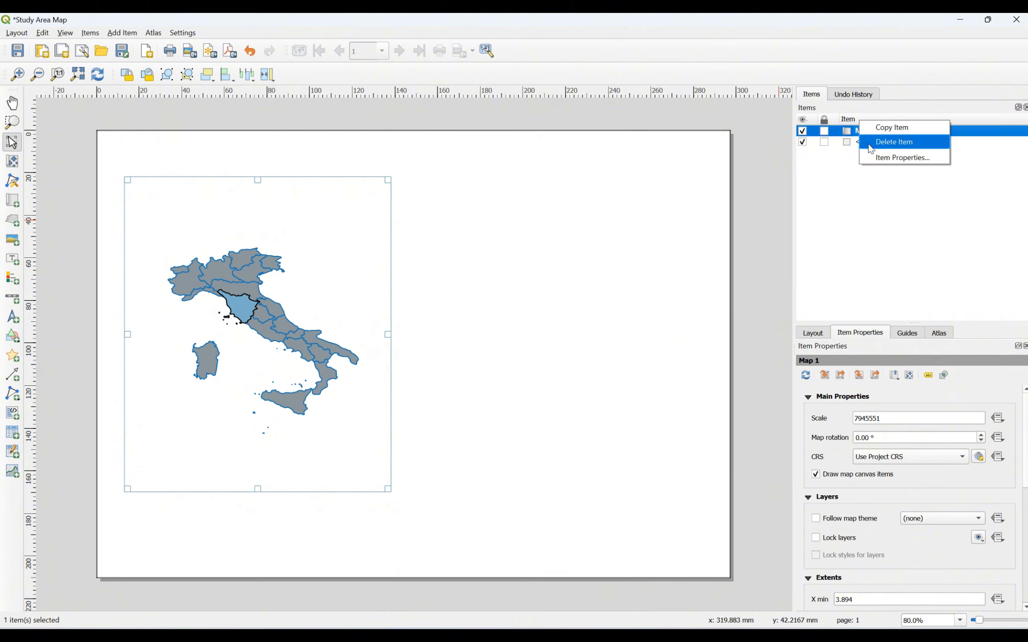
left_click(876, 158)
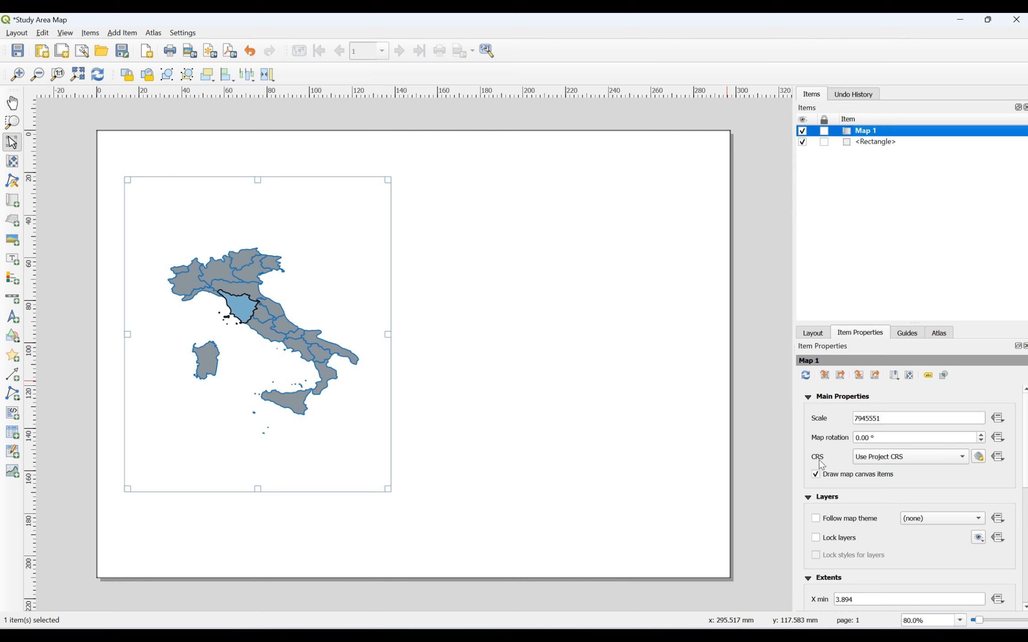
left_click(816, 538)
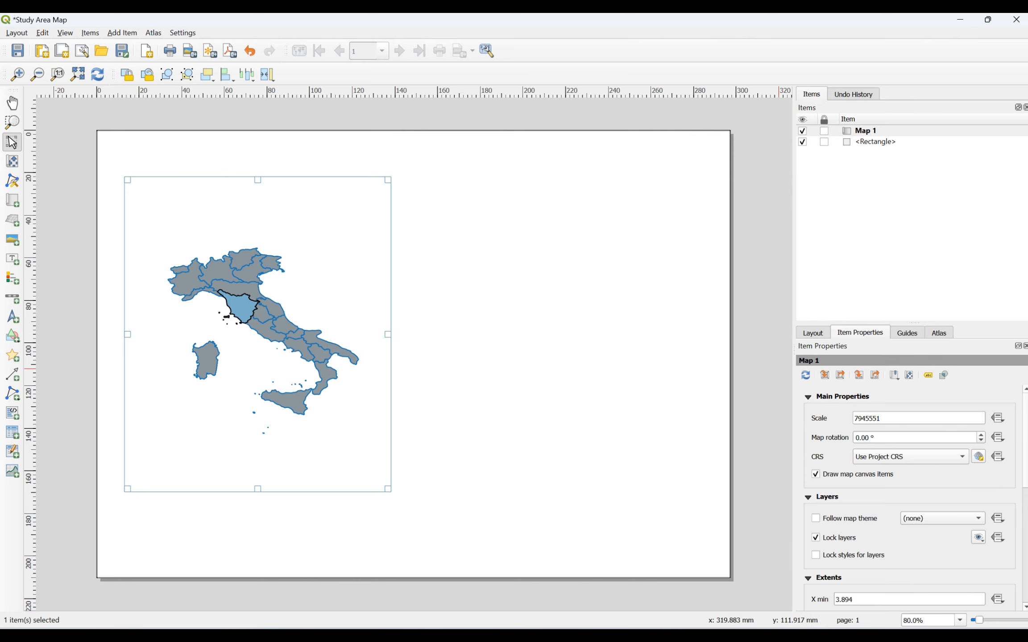
Step: Collapse Extents and expand the empty Grids group in Map 1's Item Properties
scroll(1026, 461, "down", 3)
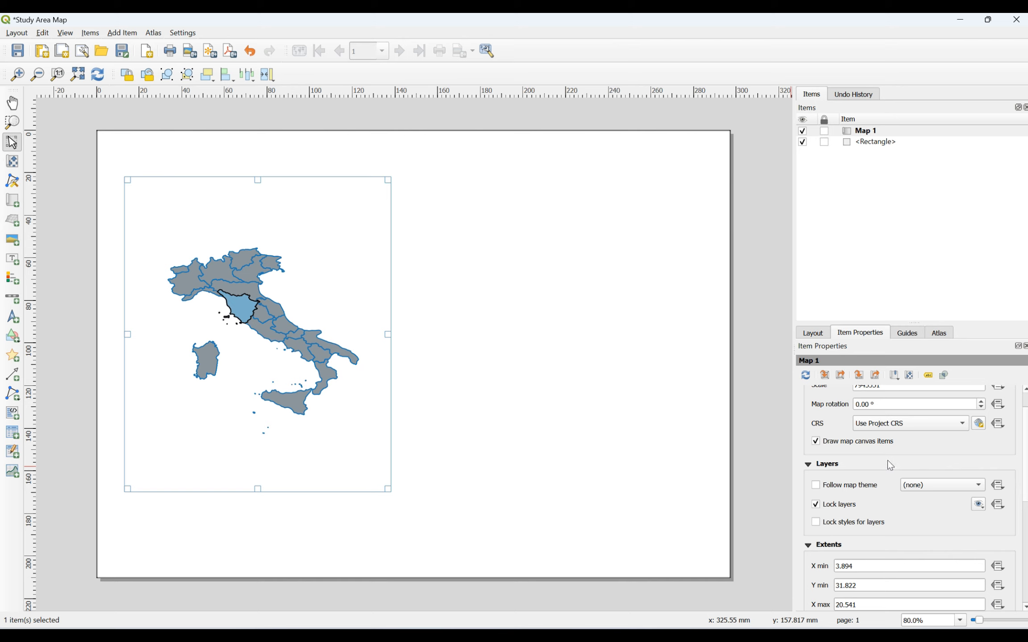
scroll(824, 491, "up", 2)
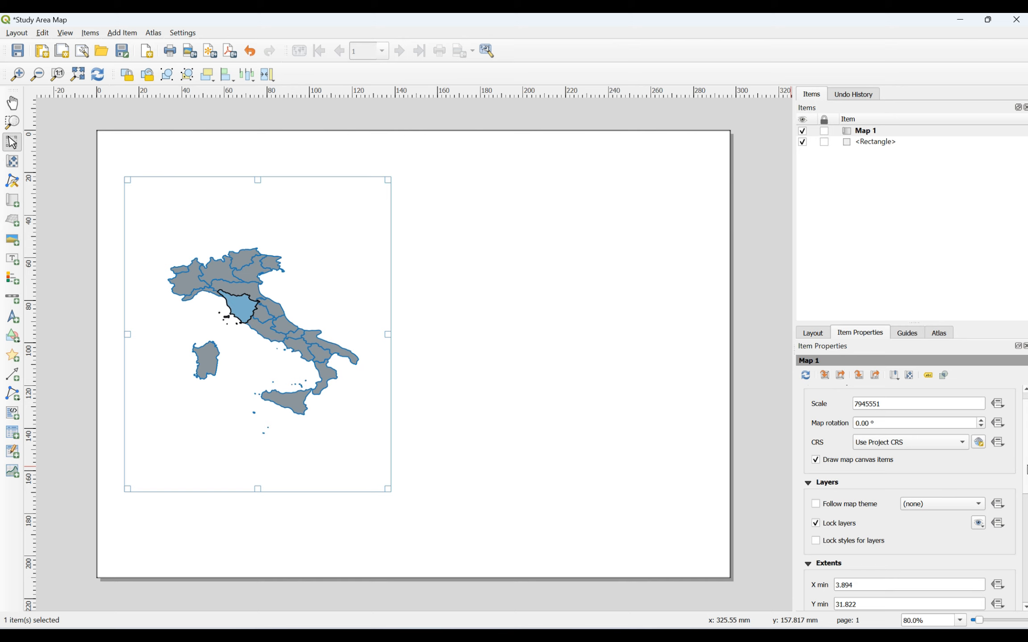
scroll(805, 592, "down", 4)
scroll(805, 592, "down", 2)
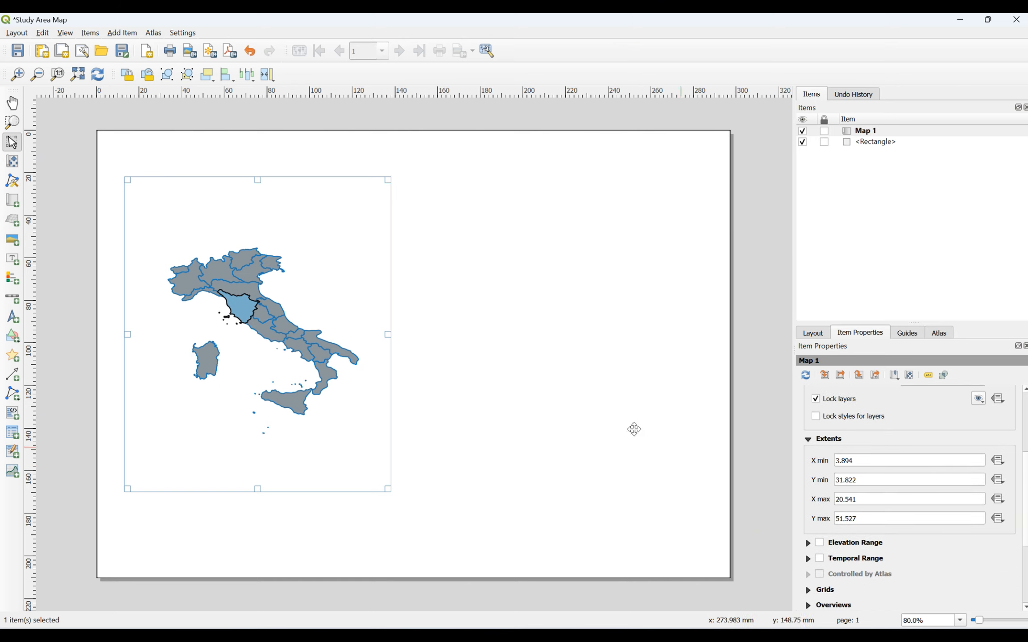
left_click(808, 439)
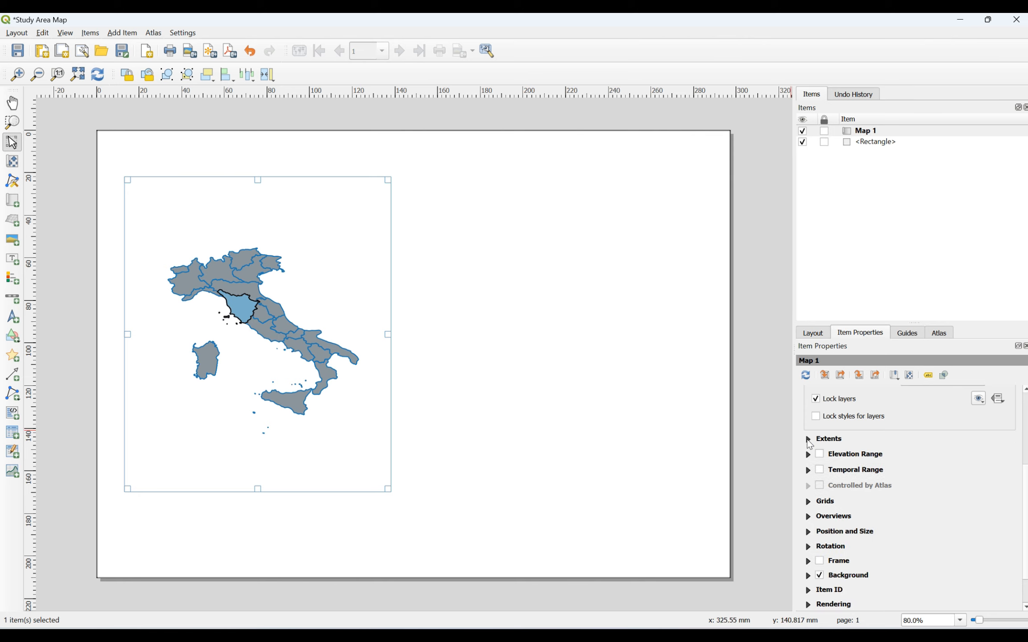
scroll(808, 439, "down", 2)
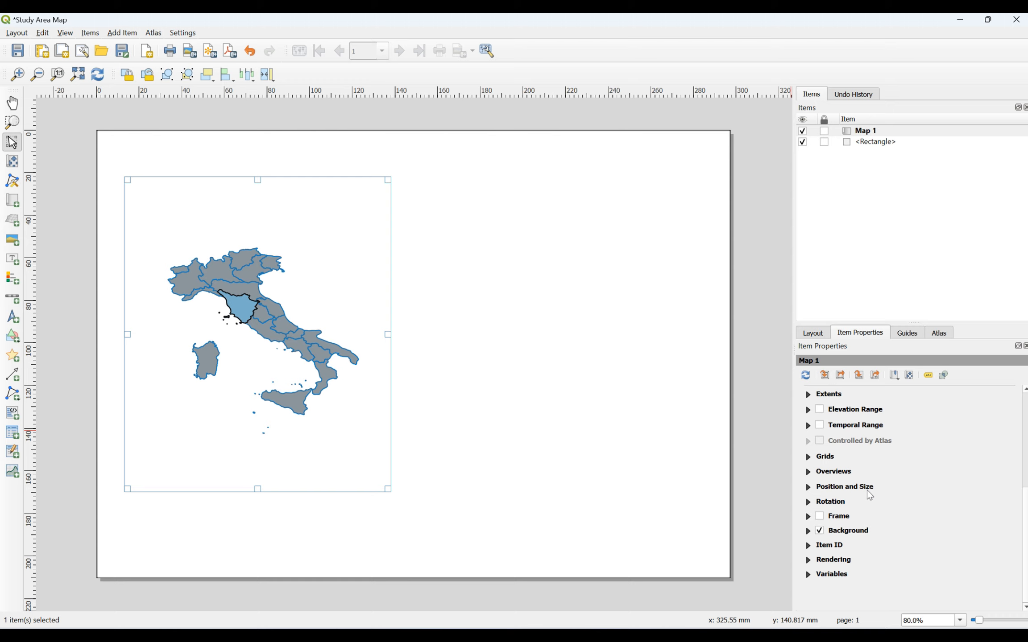
left_click(809, 457)
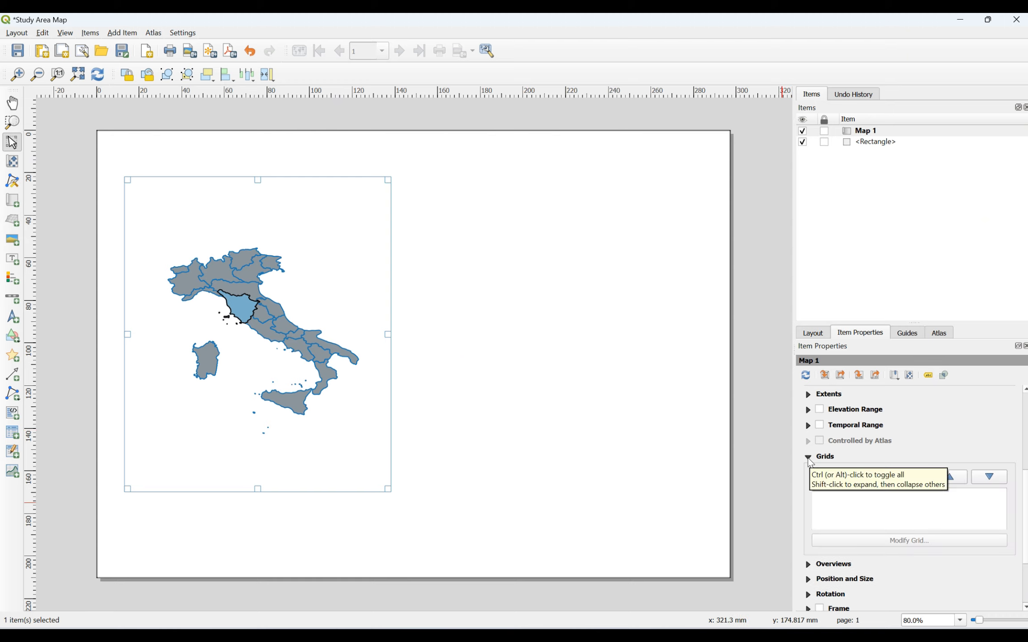
left_click(808, 458)
left_click(808, 458)
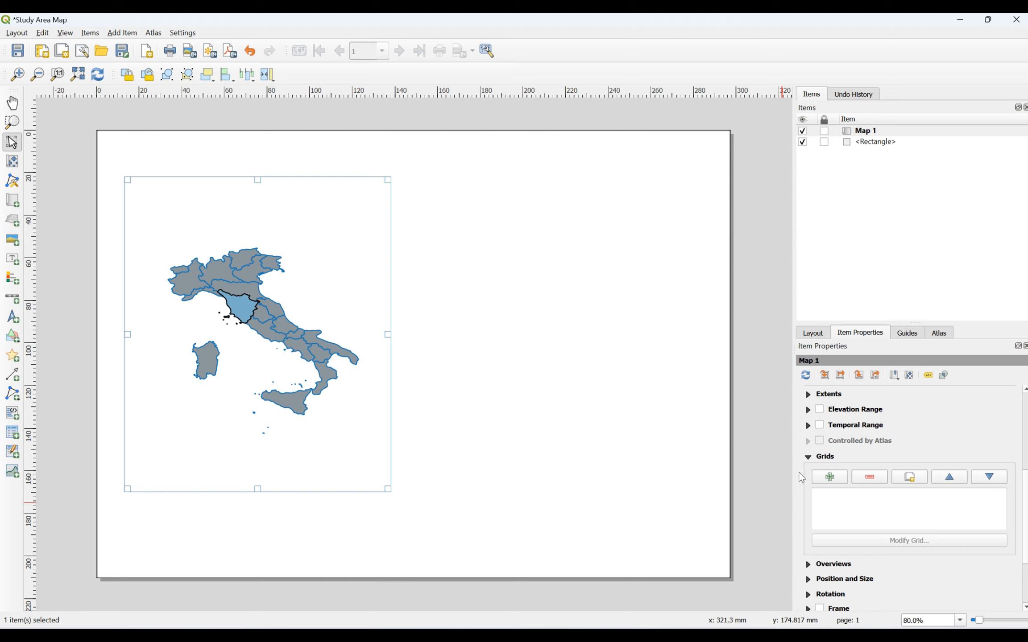
Step: Collapse Grids and turn on a black frame for Map 1
left_click(808, 456)
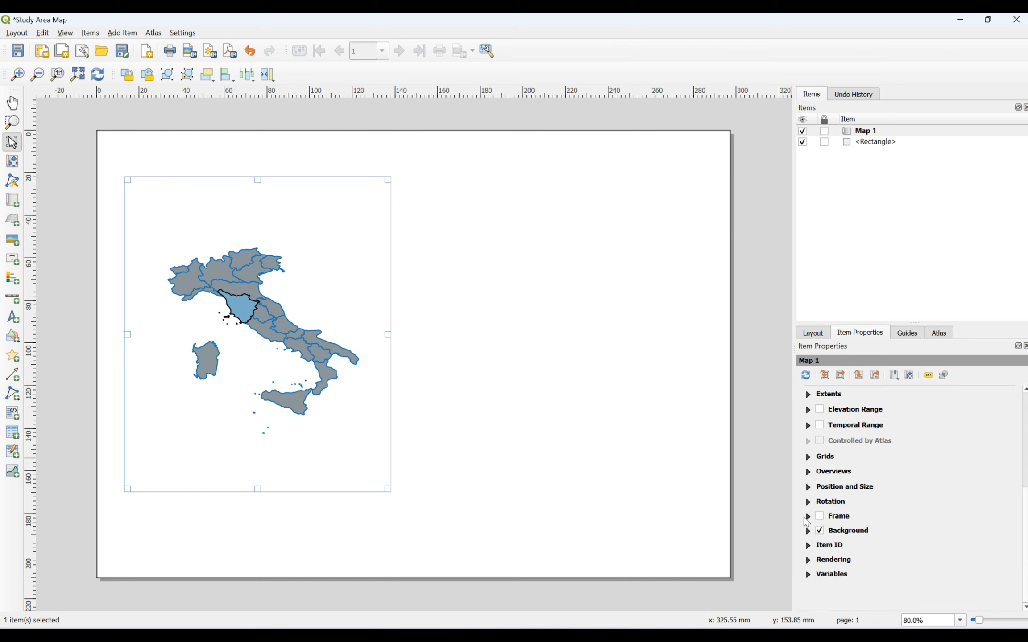
left_click(808, 516)
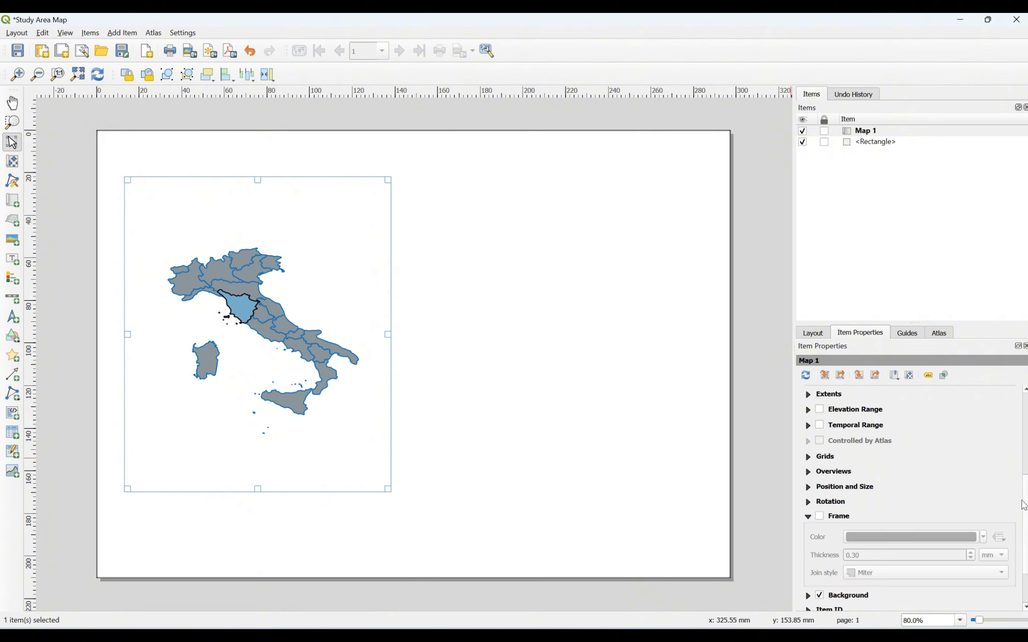
scroll(1024, 505, "down", 3)
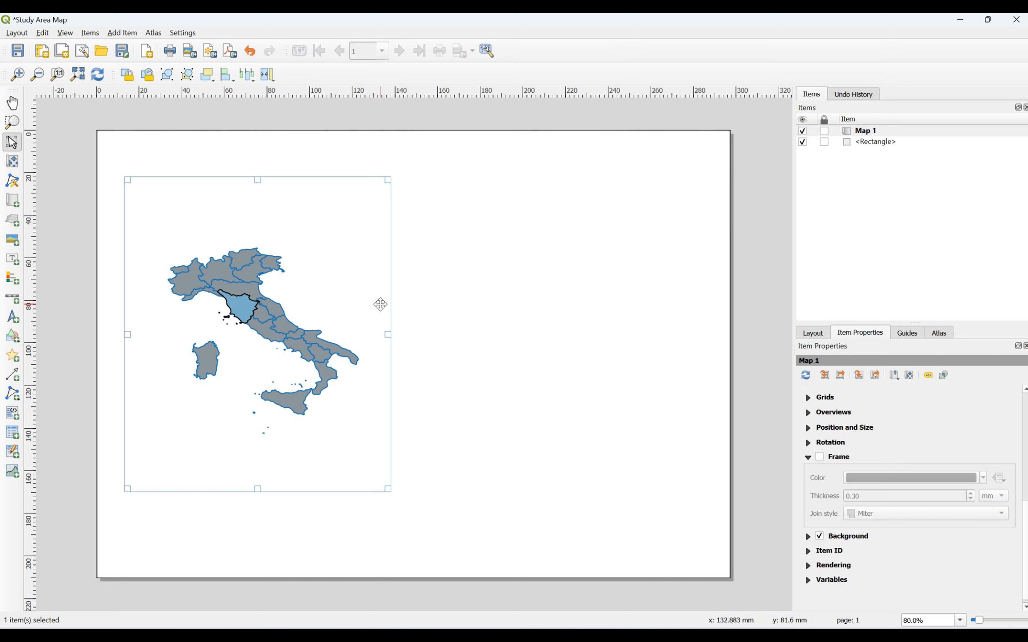
left_click(820, 457)
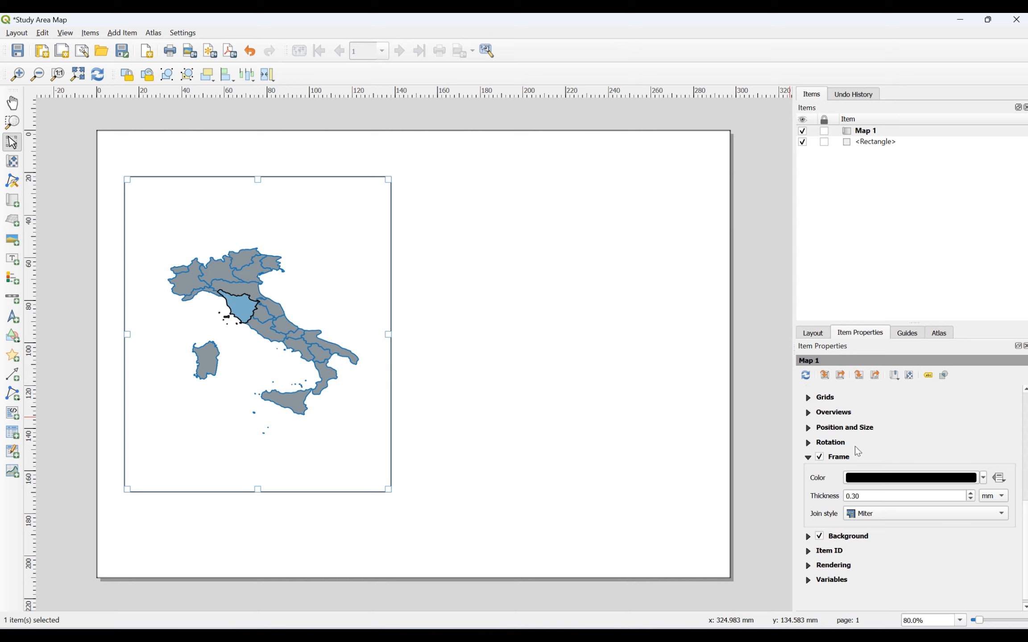
left_click(983, 479)
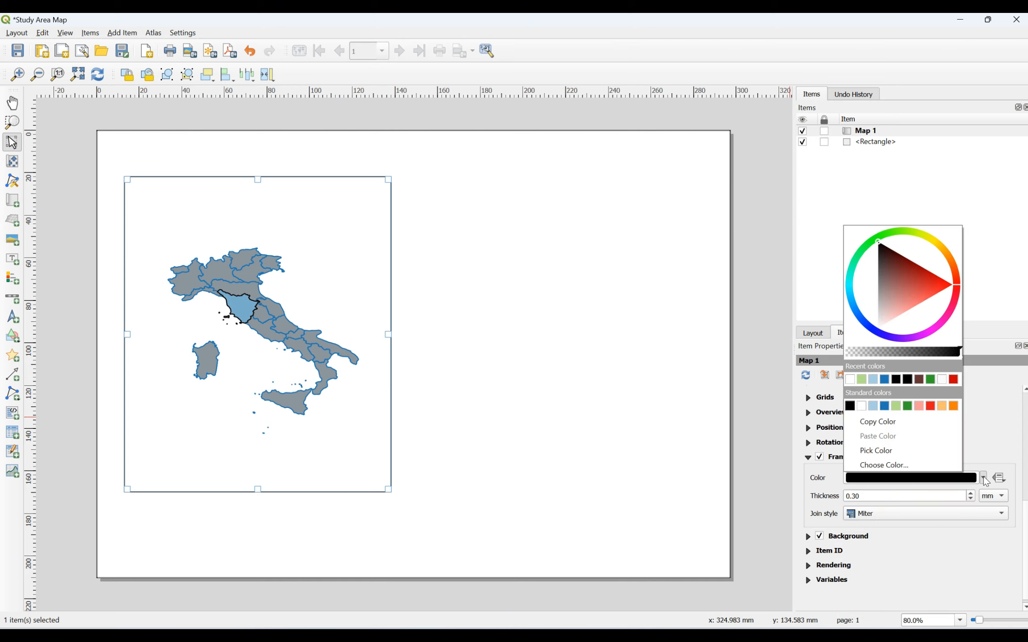
left_click(981, 458)
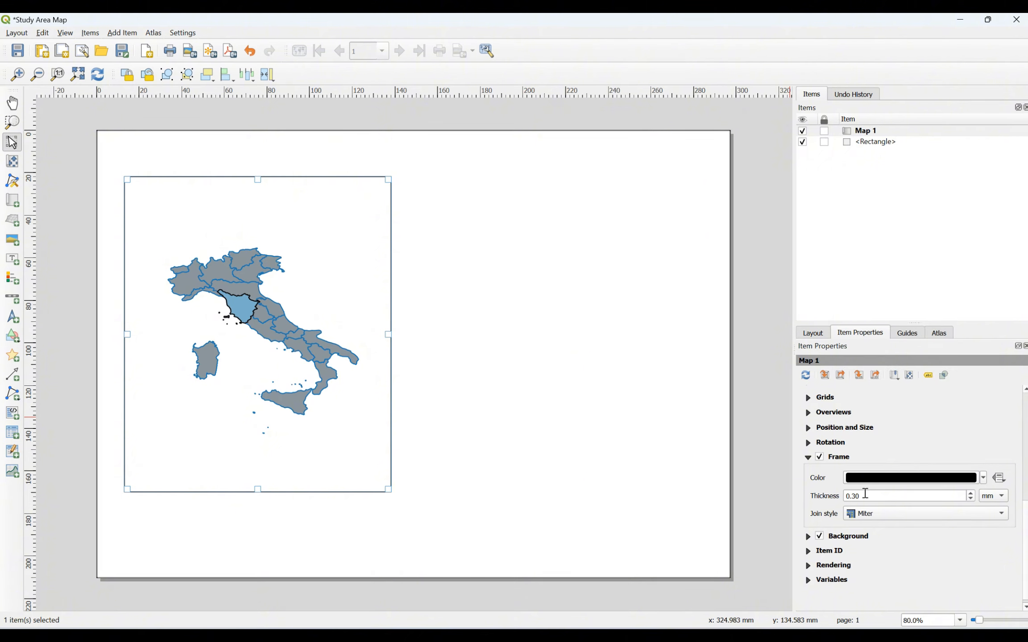
Step: Set the frame thickness to 1.00 mm, keeping millimetres as the unit
left_click(972, 493)
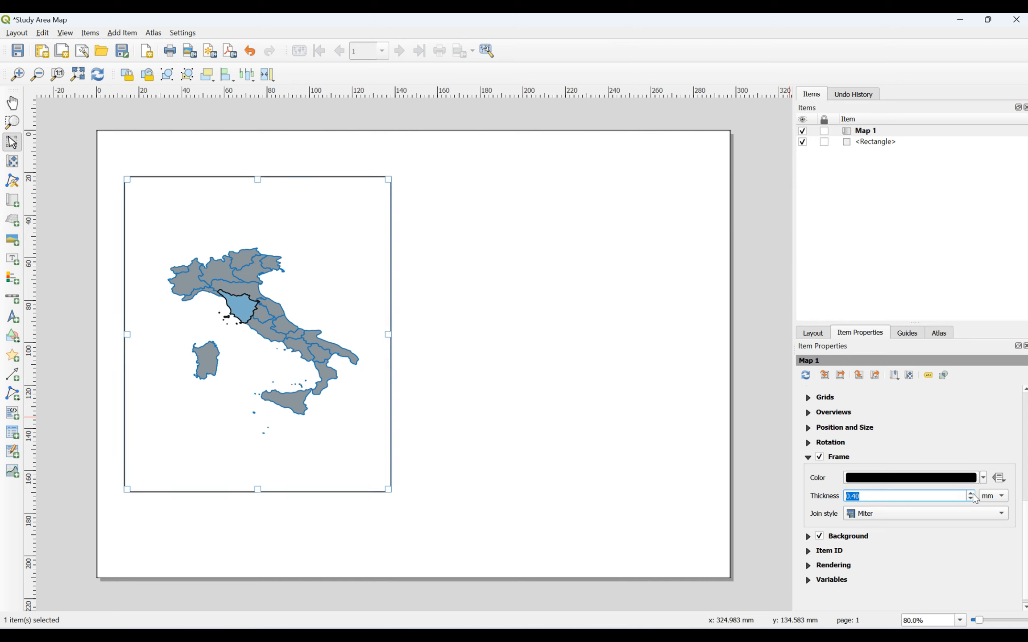
left_click(972, 493)
left_click(972, 493)
left_click(972, 493)
left_click(973, 493)
left_click(972, 494)
left_click(972, 494)
left_click(973, 493)
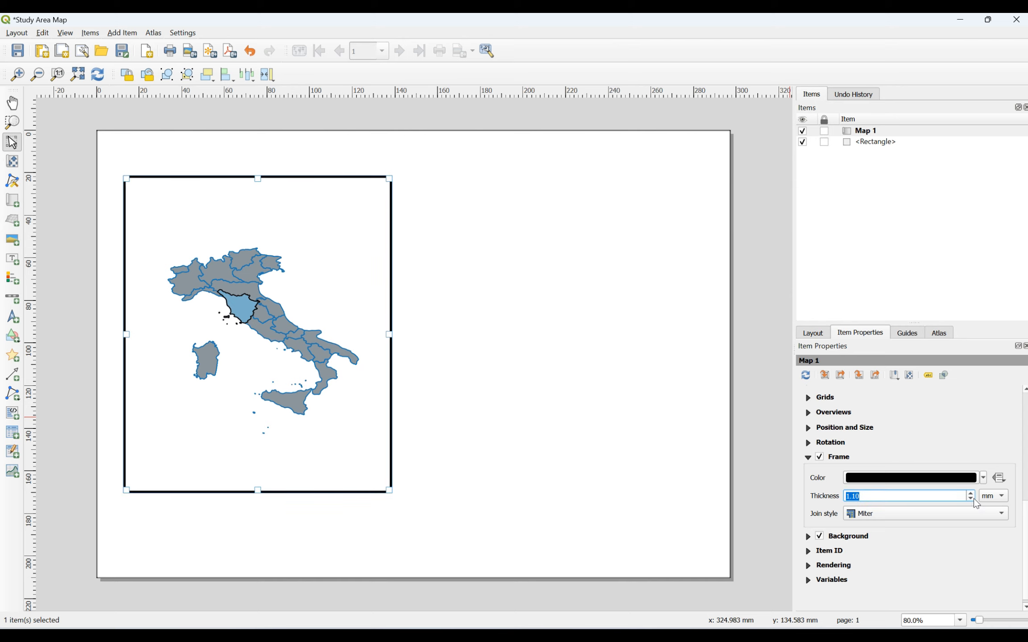
left_click(973, 499)
left_click(992, 500)
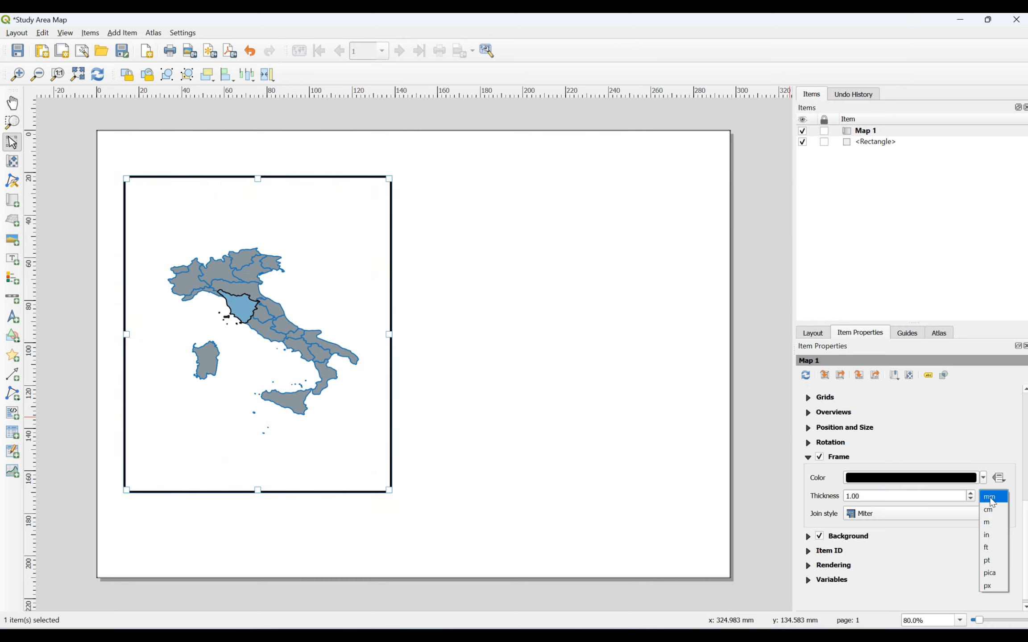
left_click(992, 499)
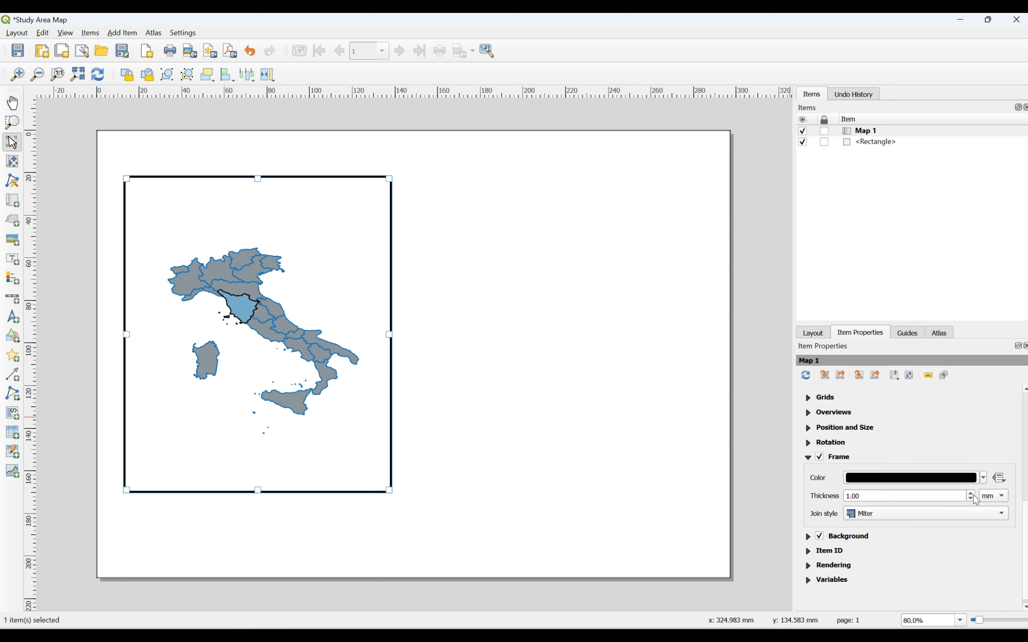
Step: Remove Map 1's frame and leave its background colour white
left_click(820, 457)
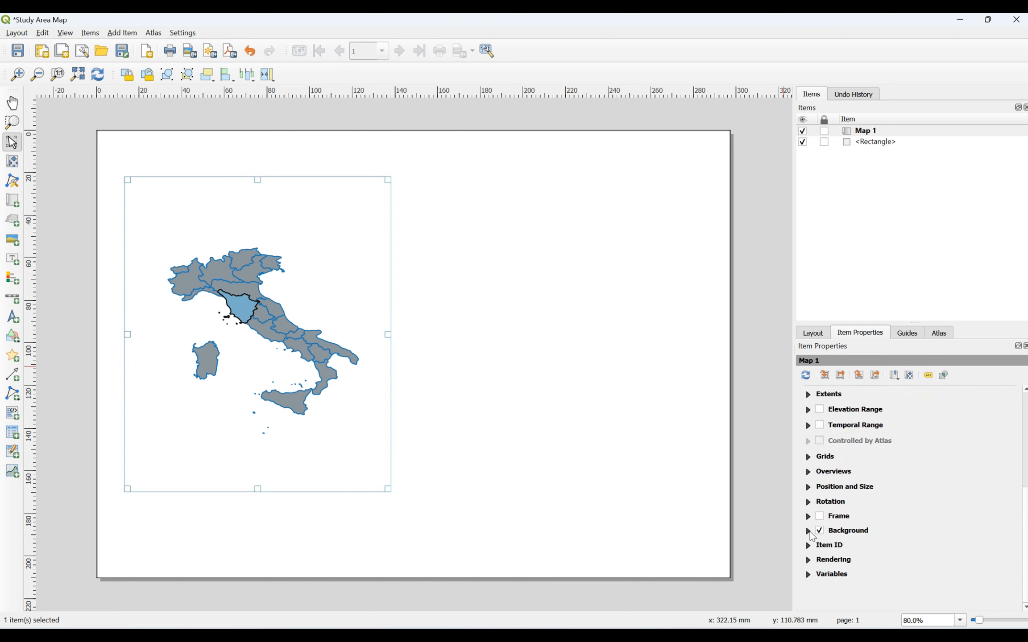
left_click(809, 532)
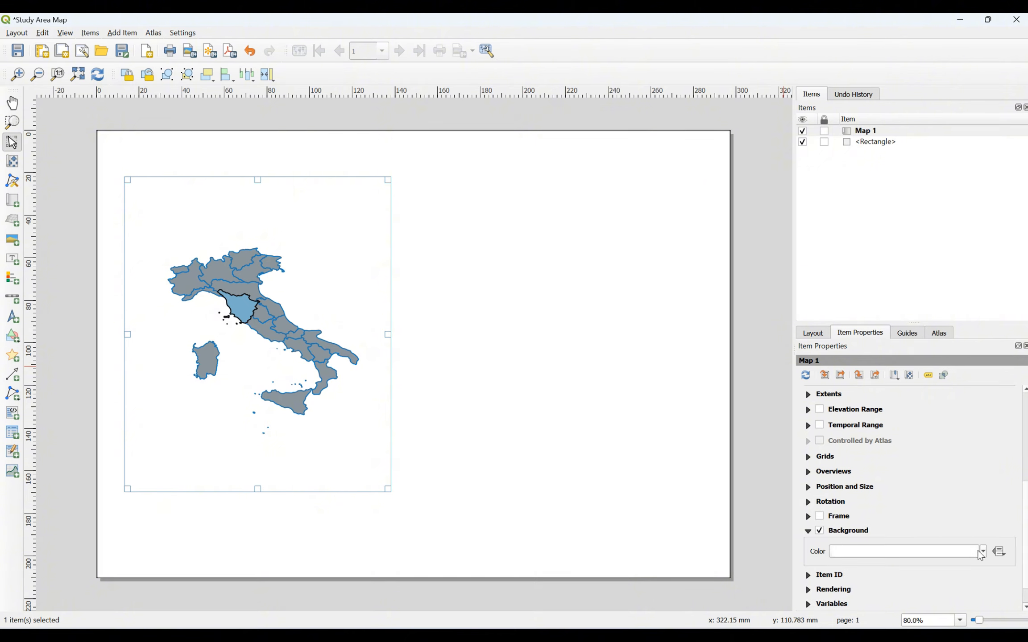
mouse_move(888, 559)
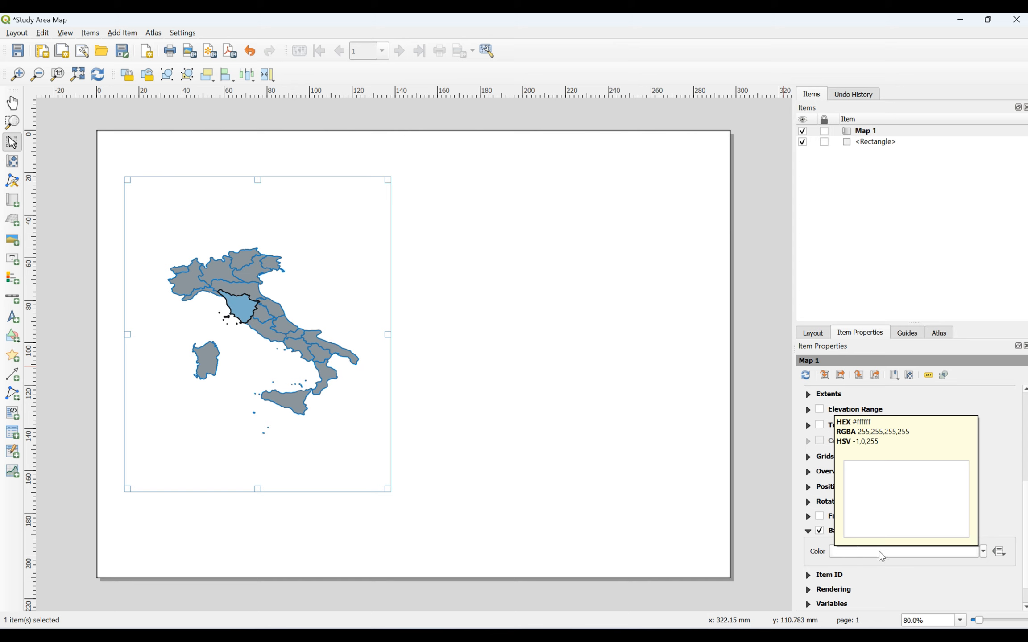
left_click(981, 552)
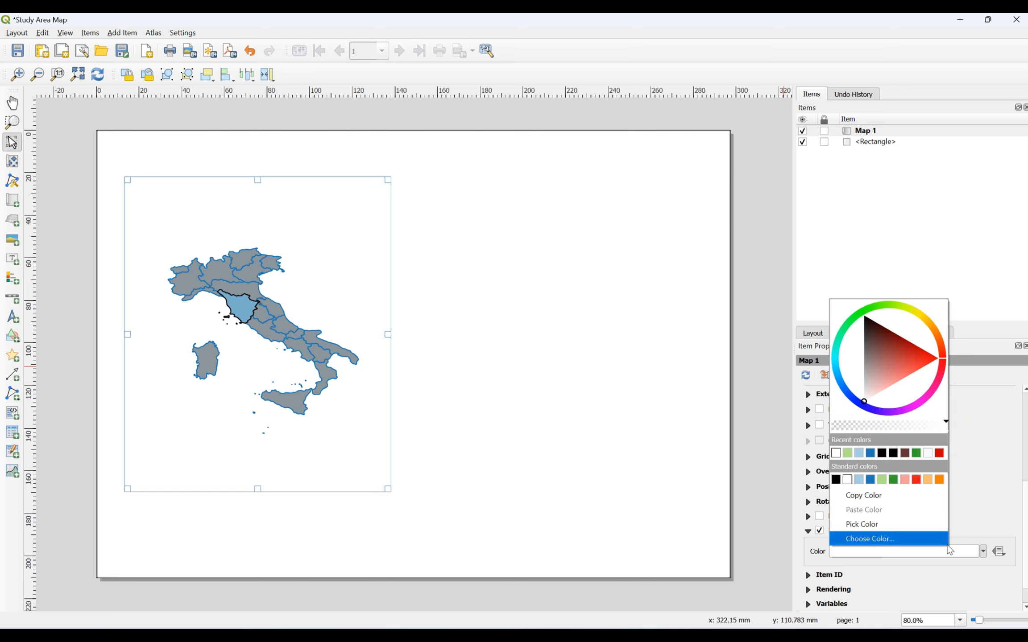
left_click(989, 491)
left_click(808, 531)
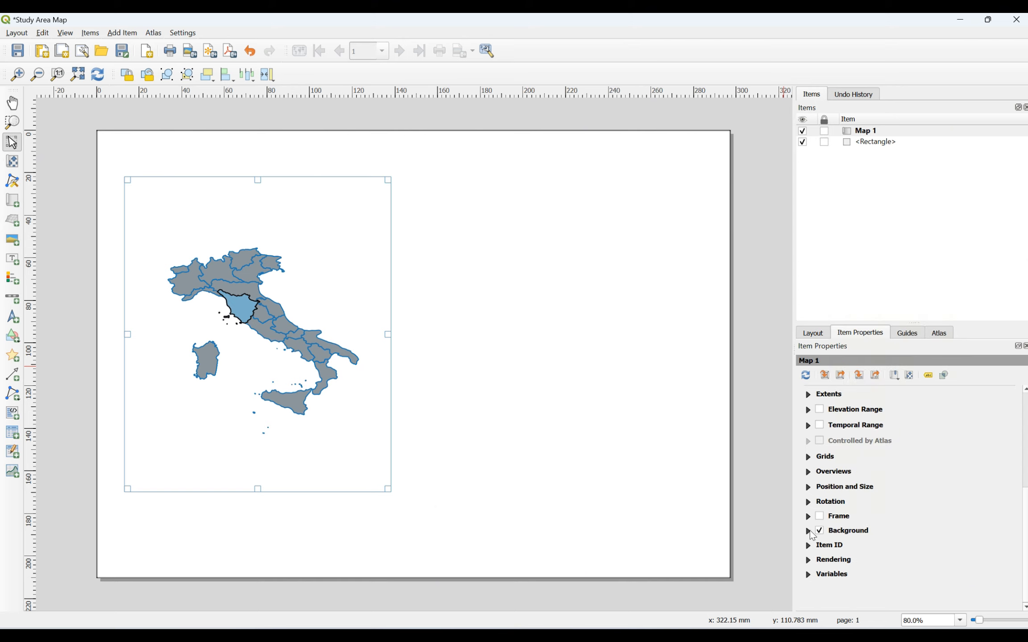
Step: Select the page rectangle and Map 1 in turn, ending on the rectangle
scroll(838, 484, "up", 5)
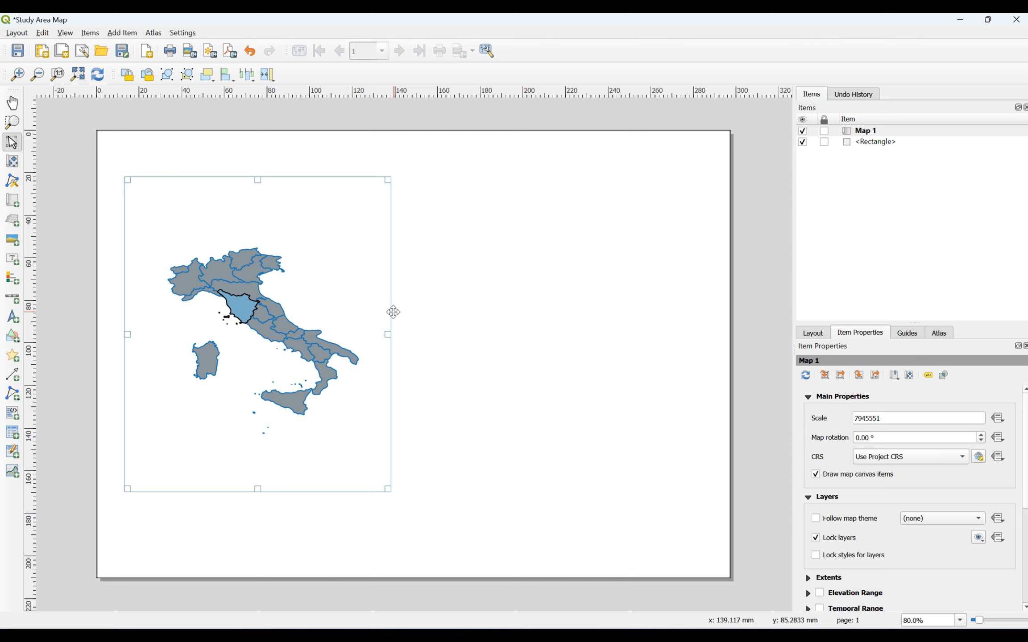
left_click(446, 241)
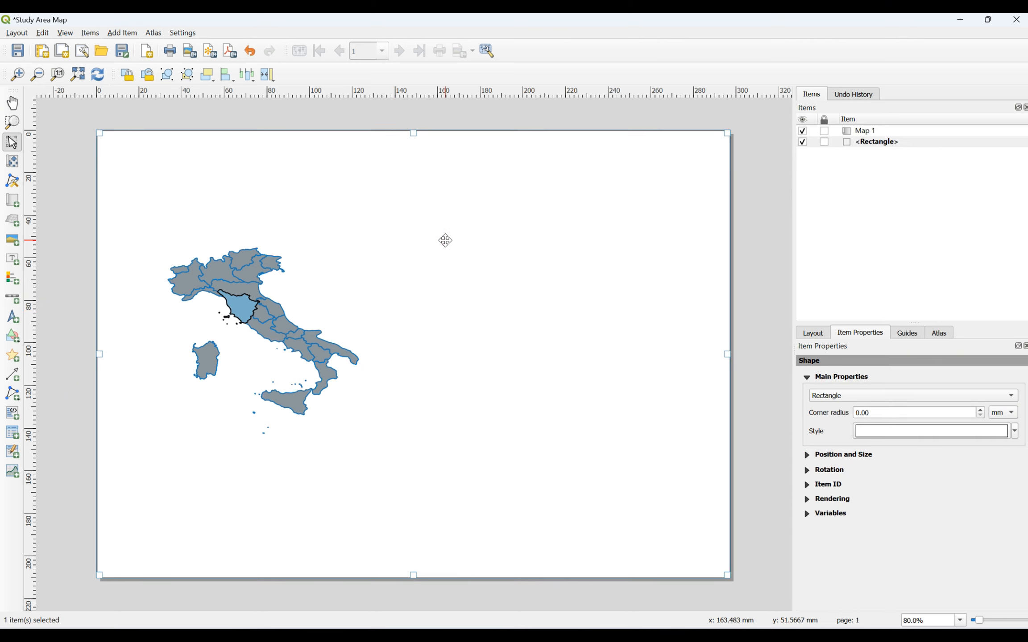
left_click(289, 260)
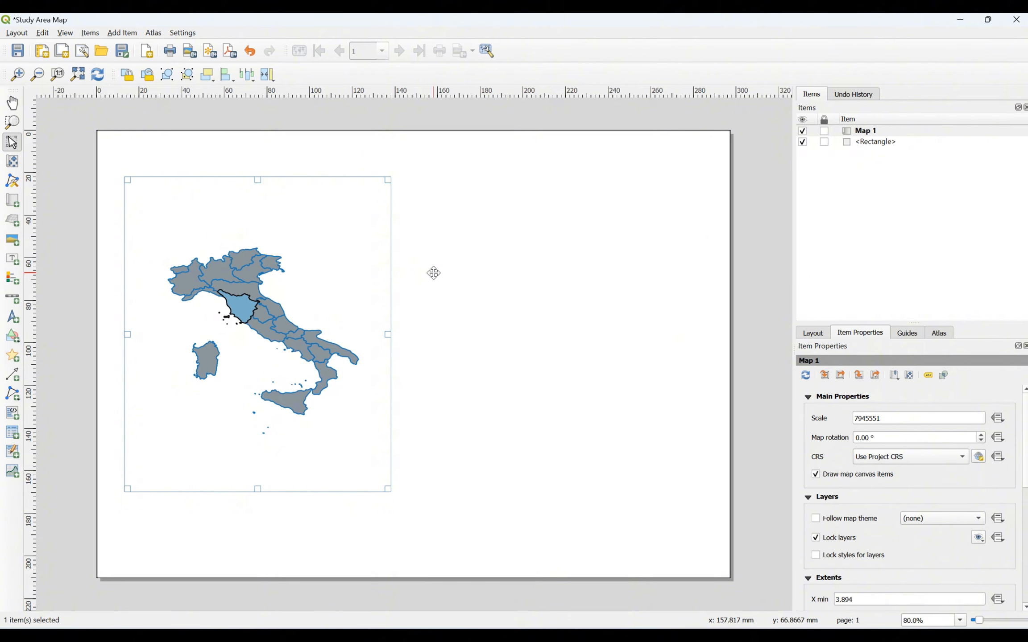
left_click(507, 268)
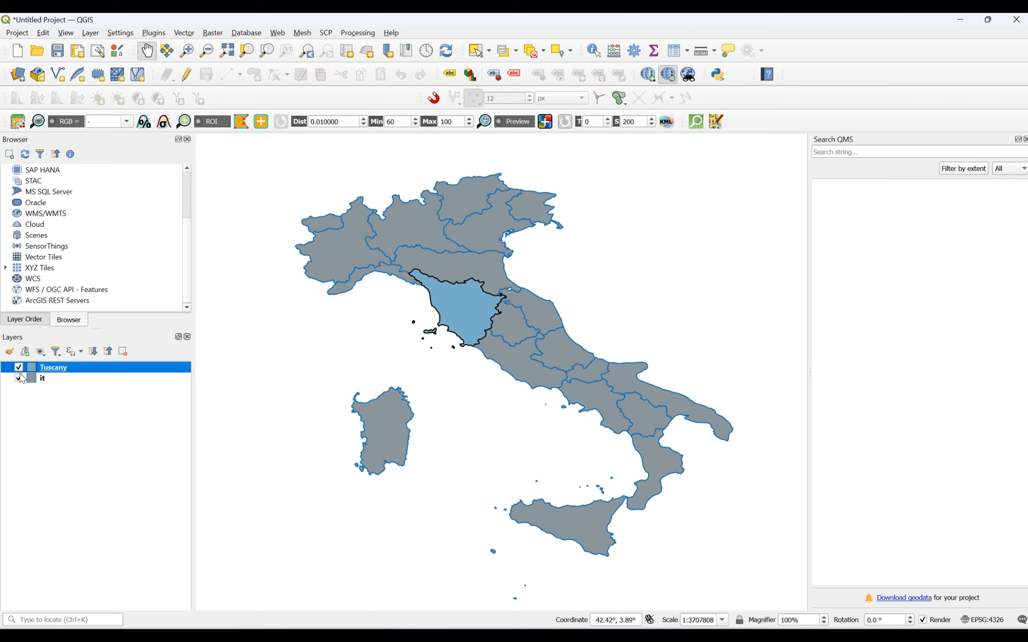
Step: Hide the 'it' regions layer so only Tuscany remains visible
left_click(19, 378)
scroll(440, 284, "up", 2)
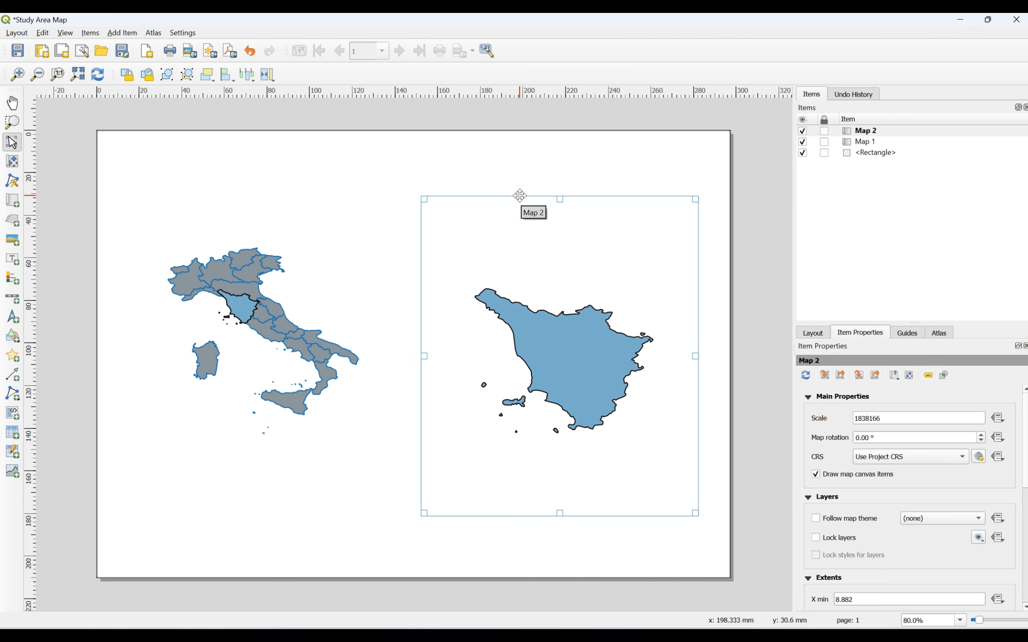
Step: Nudge Map 2 slightly up-left and adjust its content so Tuscany alone fills the frame
left_click_drag(520, 196, 512, 188)
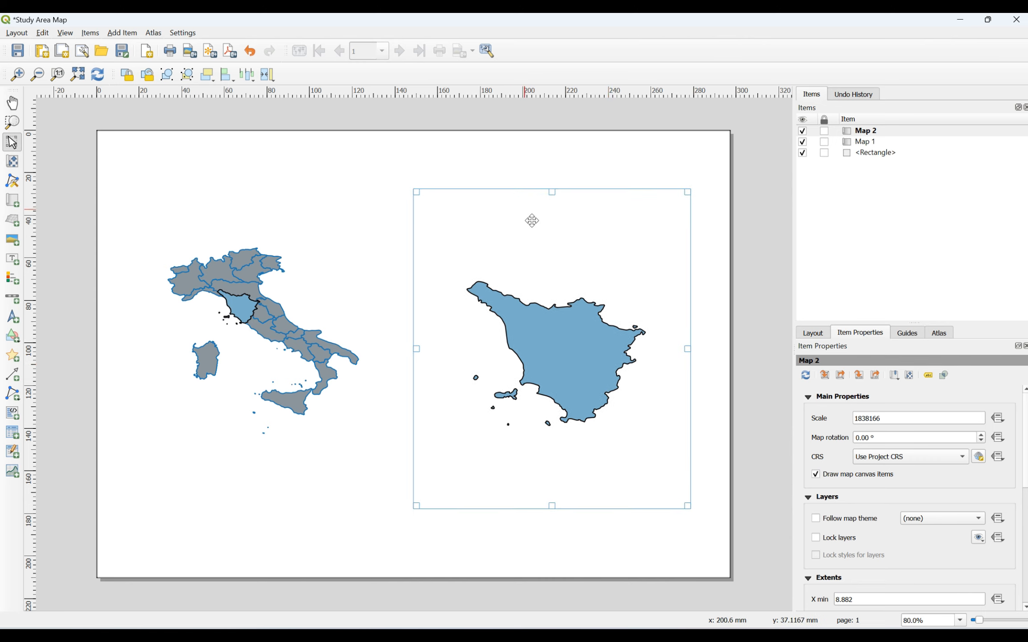
left_click(15, 162)
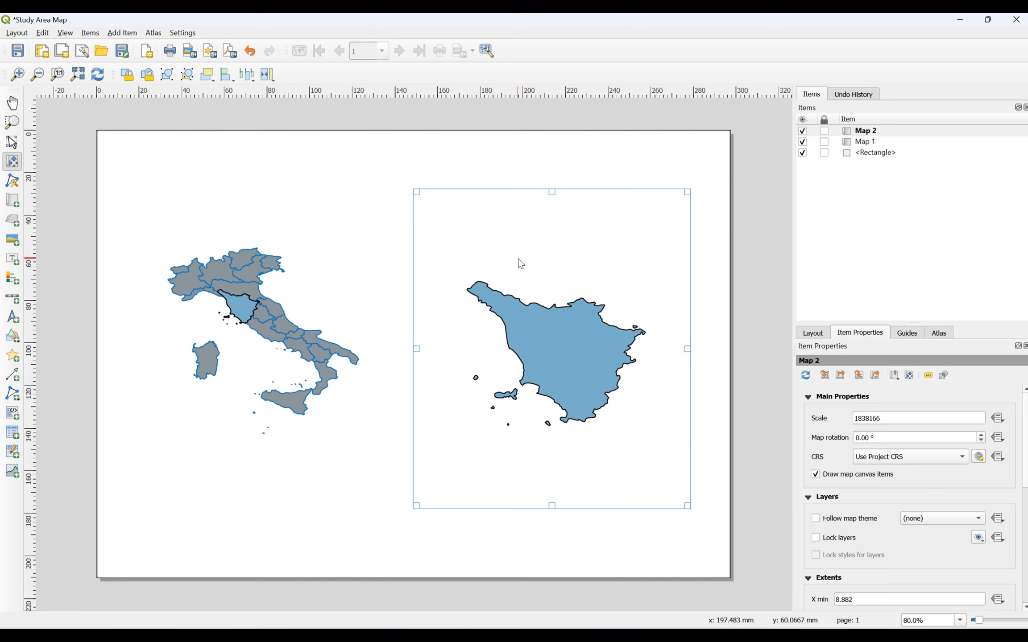
scroll(567, 378, "up", 1)
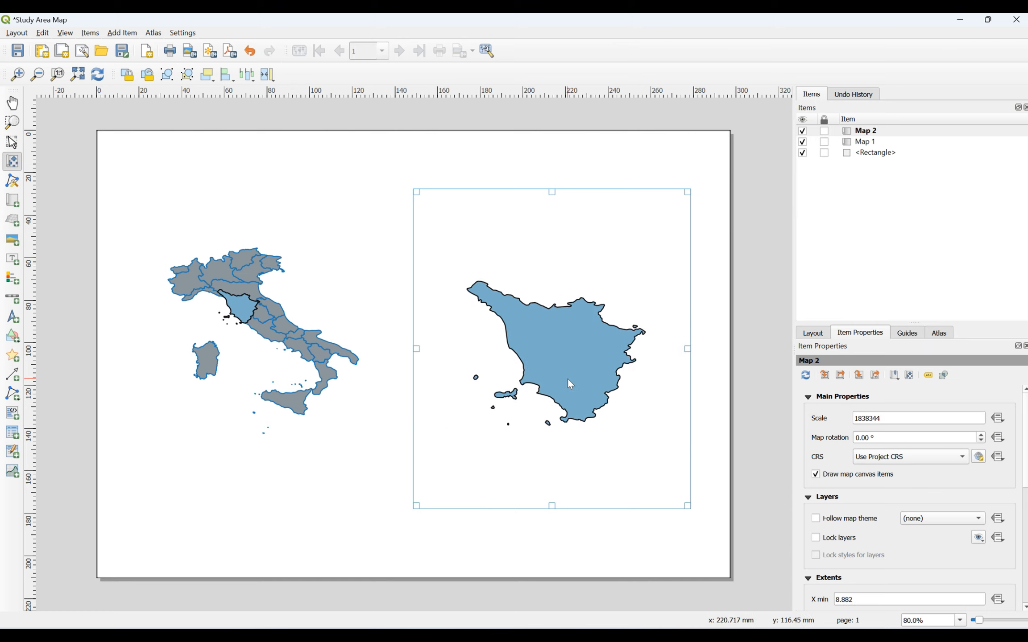
scroll(569, 383, "down", 1)
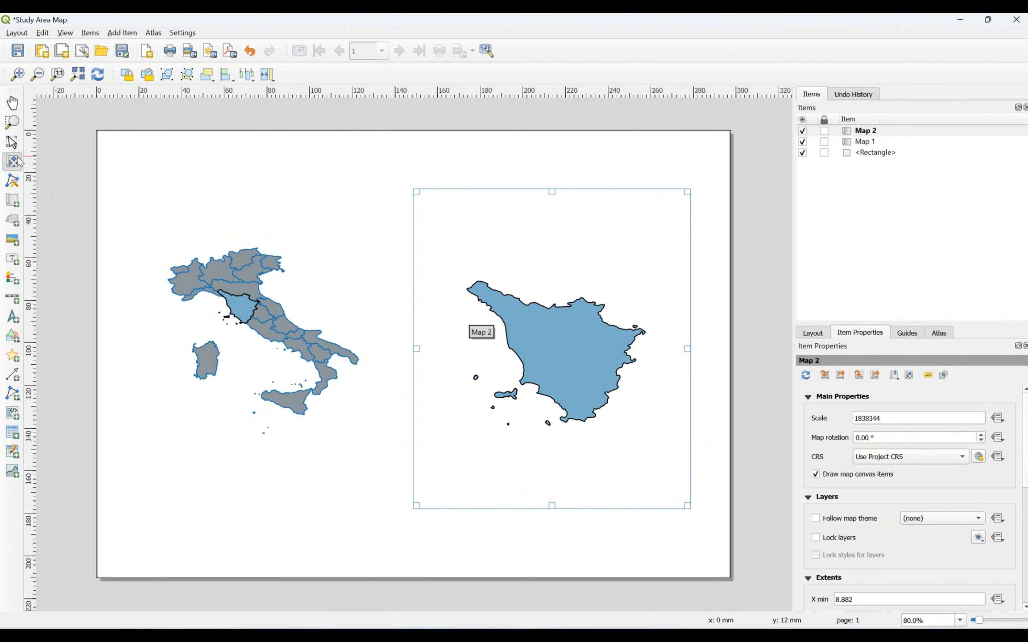
left_click(12, 144)
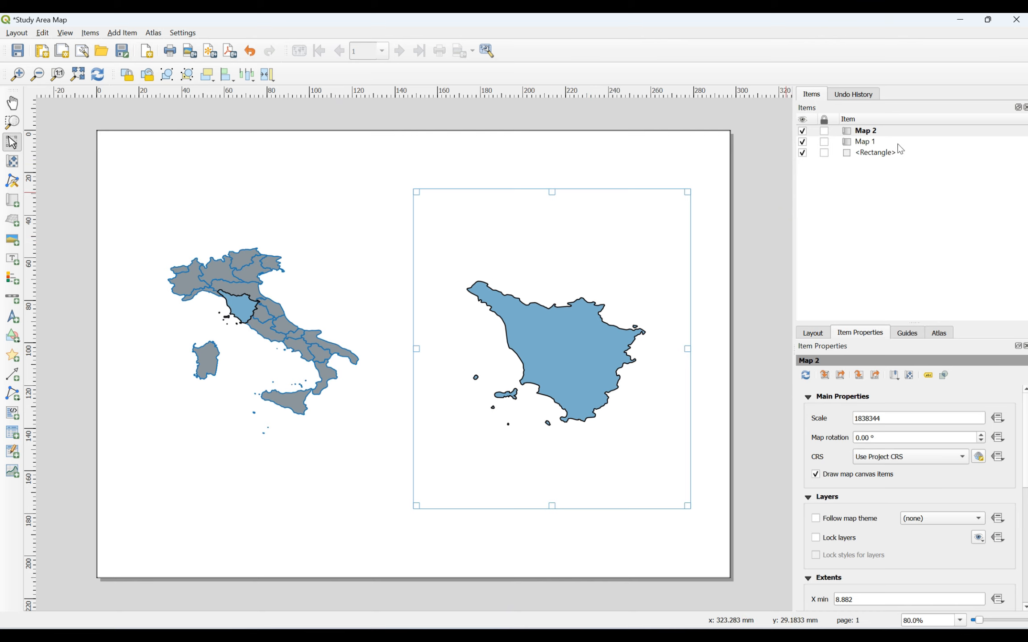
Step: Lock Map 2's layers to keep Tuscany fixed and collapse the Extents section
left_click(816, 538)
scroll(910, 497, "down", 5)
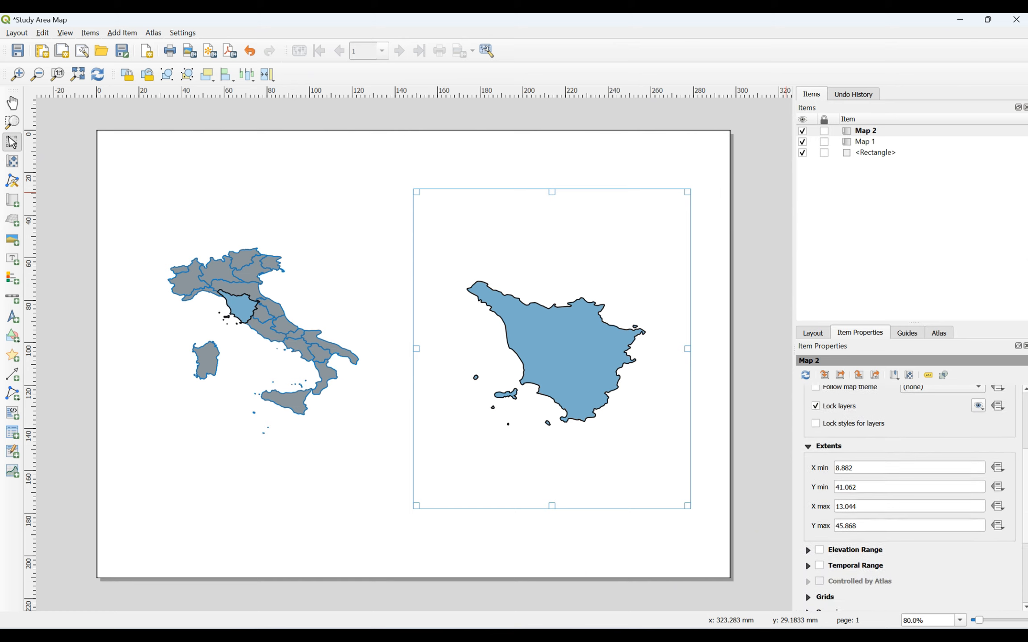
left_click(821, 433)
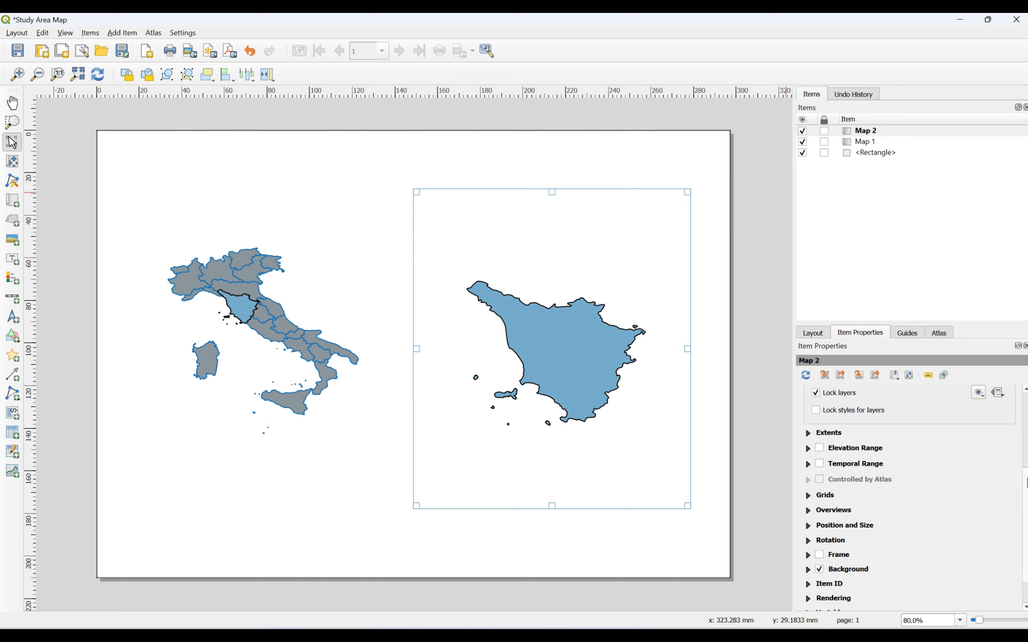
scroll(854, 450, "up", 3)
Step: Collapse the Layers and Main Properties sections of Map 2's Item Properties
left_click(826, 473)
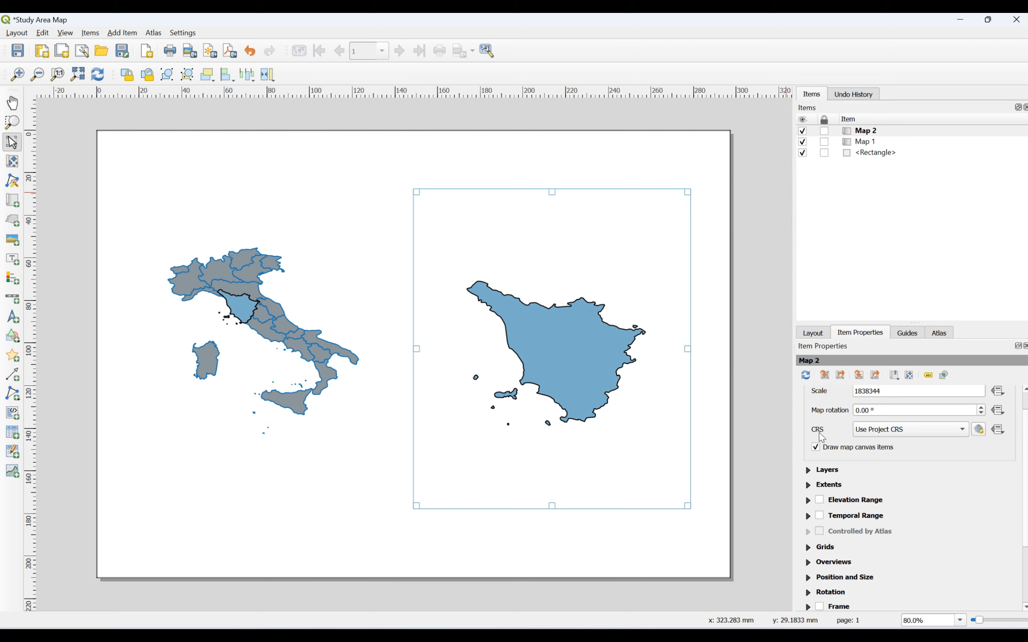
scroll(1021, 446, "up", 1)
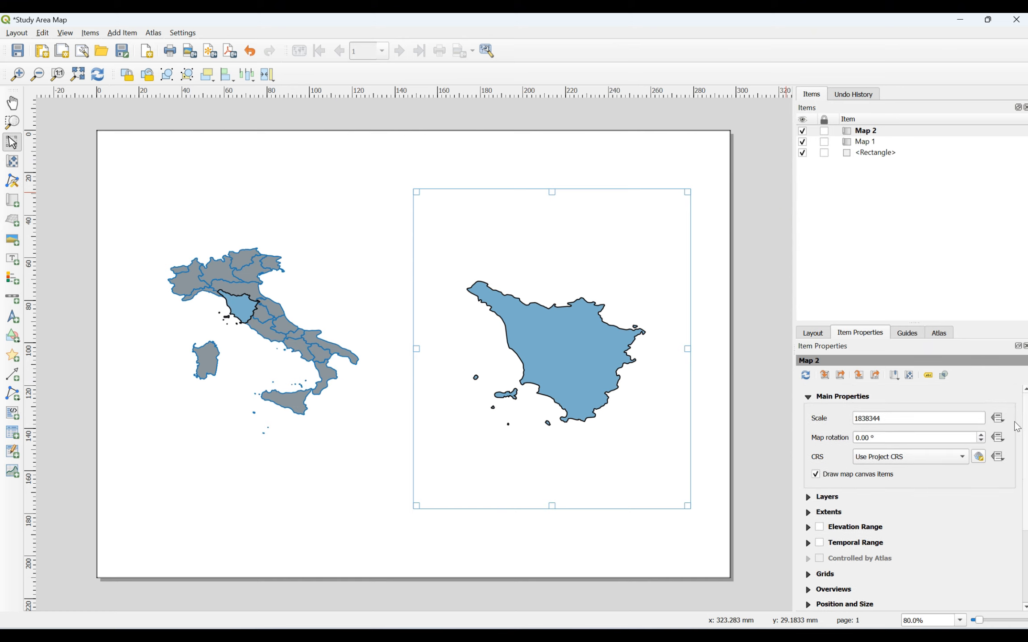
left_click(828, 399)
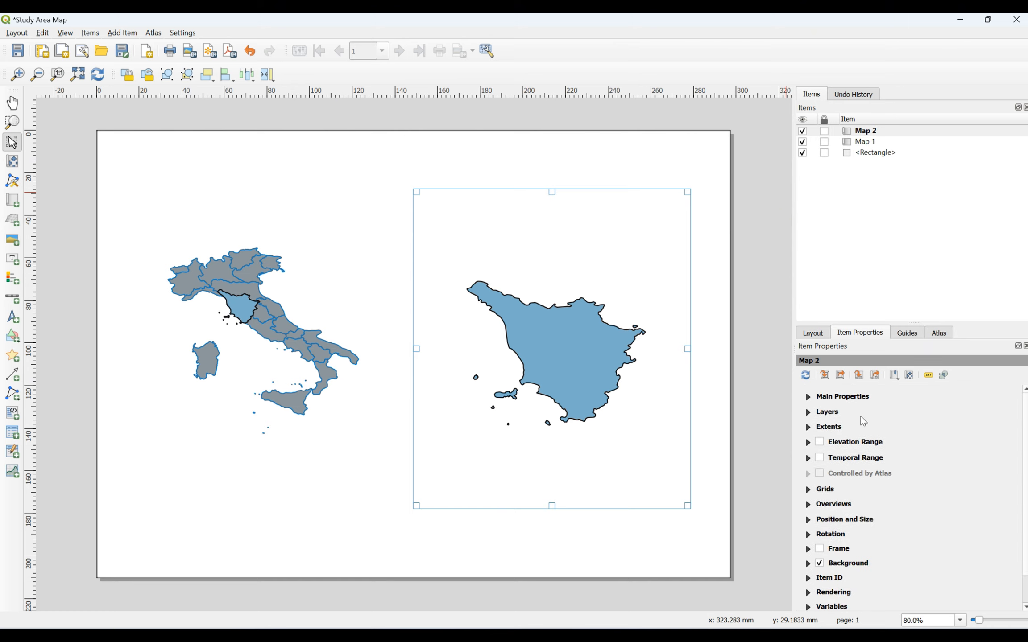
scroll(1019, 451, "down", 1)
scroll(1019, 452, "down", 1)
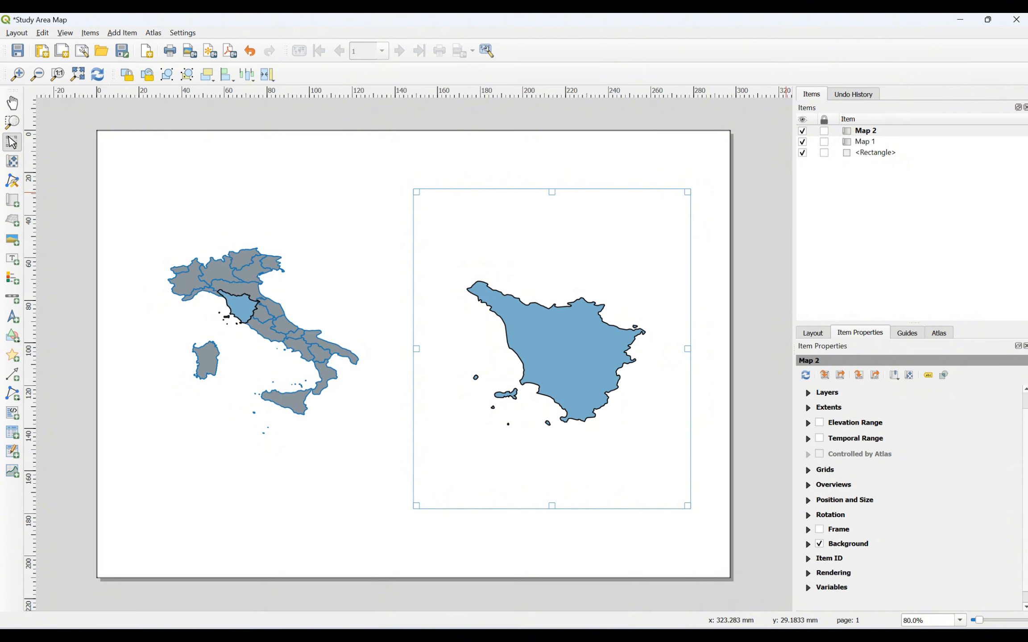
scroll(893, 413, "up", 1)
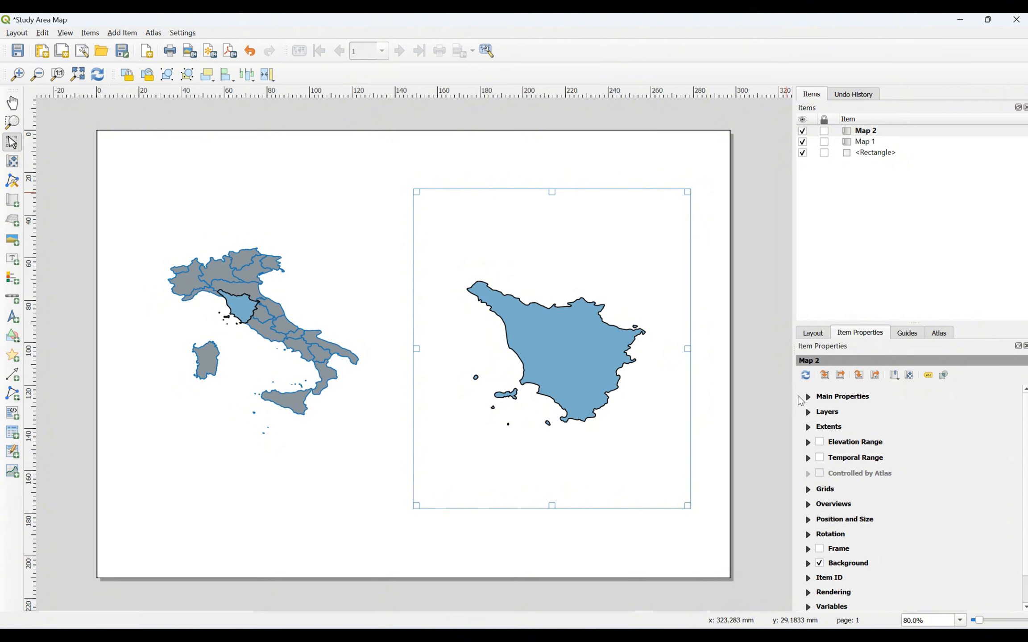
left_click(808, 397)
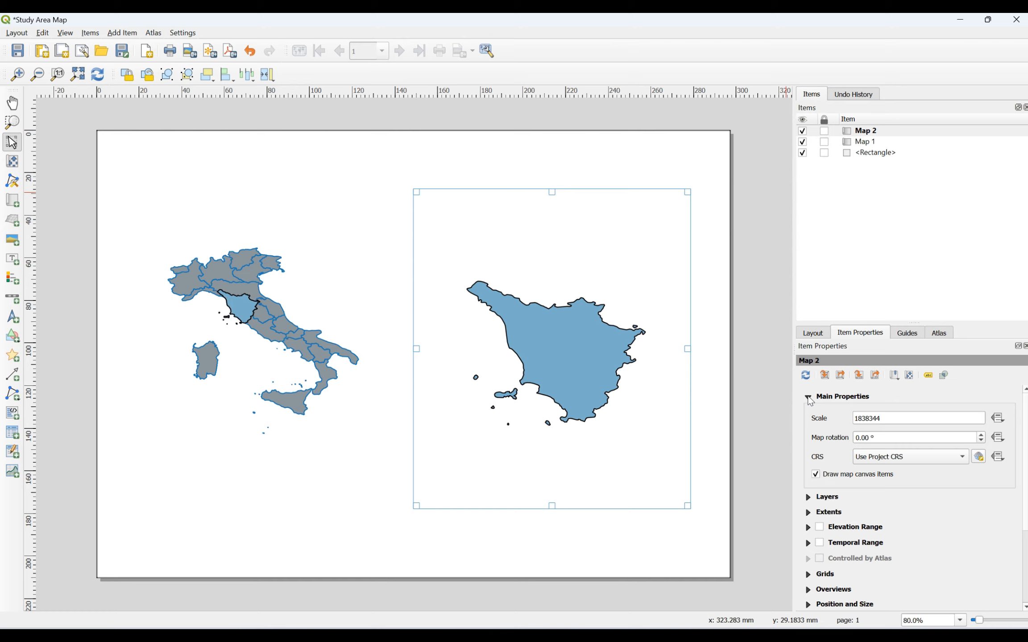
left_click(808, 398)
scroll(1025, 462, "down", 2)
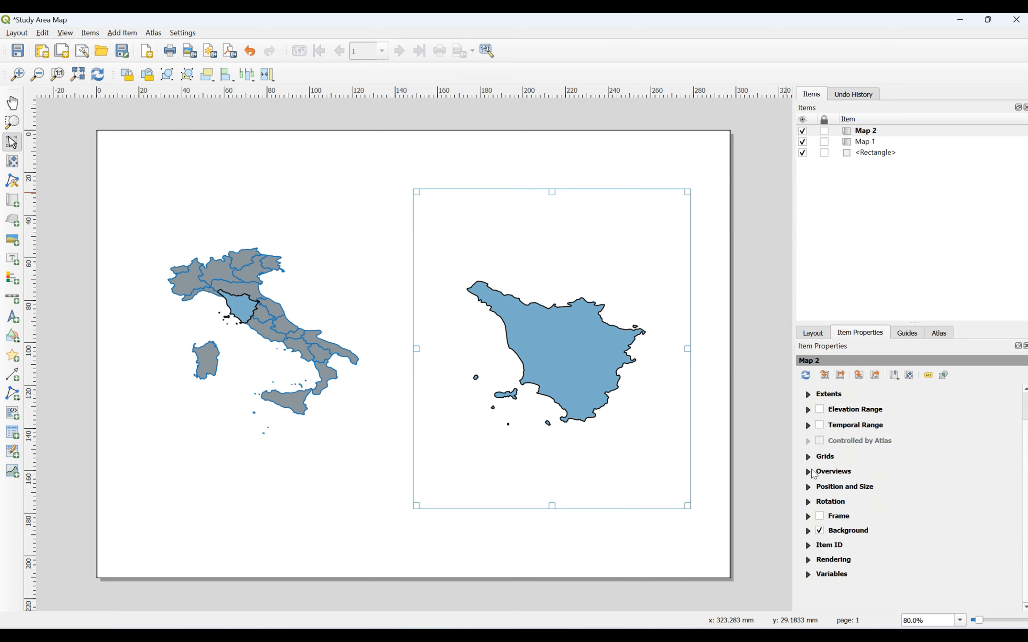
Step: Add Grid 1 to Map 2 in the Grids section and bring up its Modify Grid properties
left_click(808, 457)
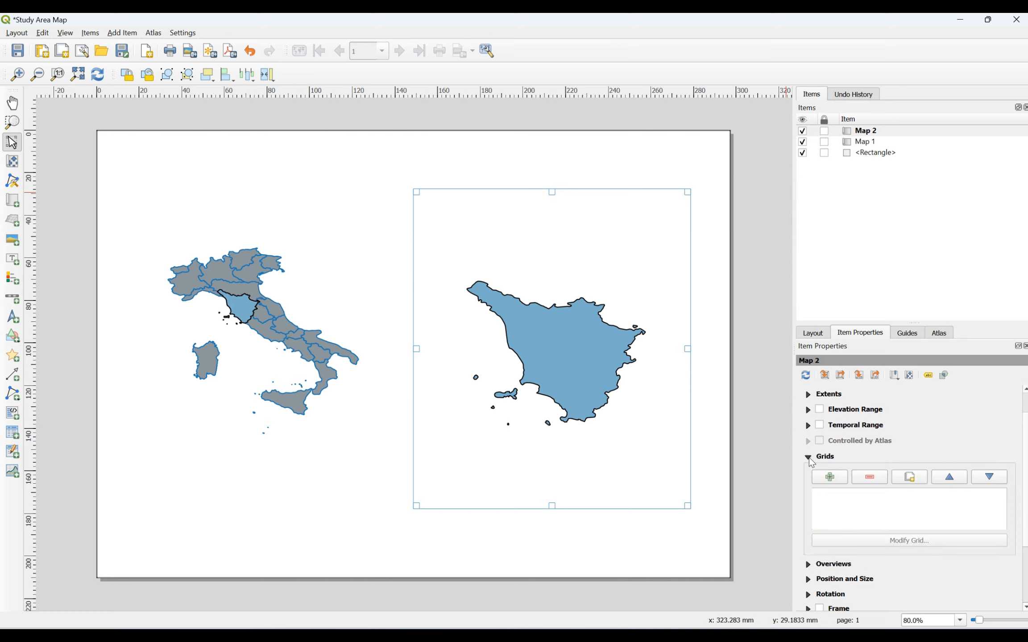
left_click(830, 477)
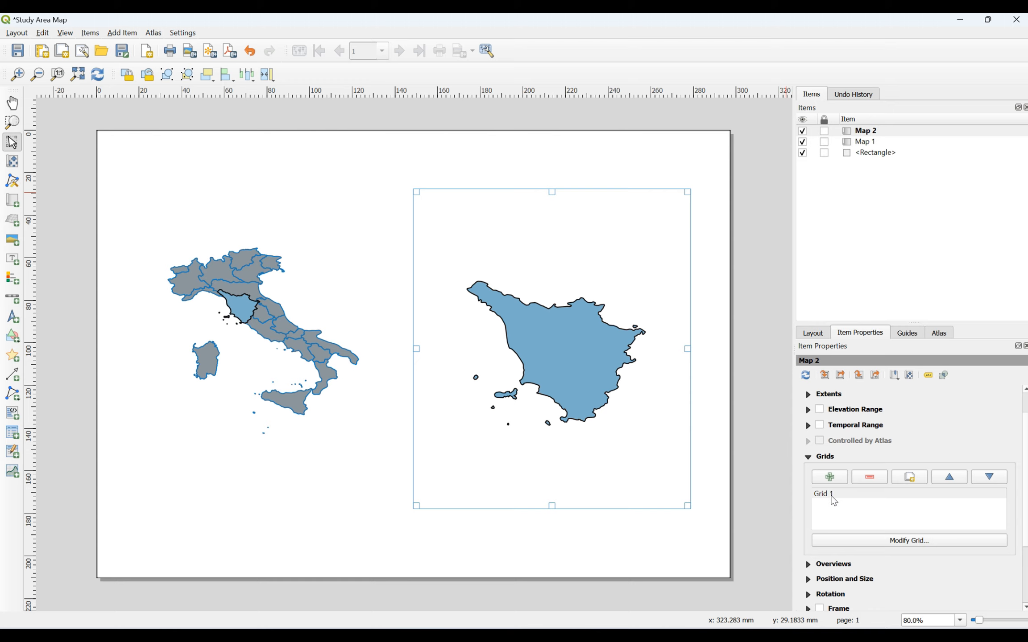
left_click(833, 497)
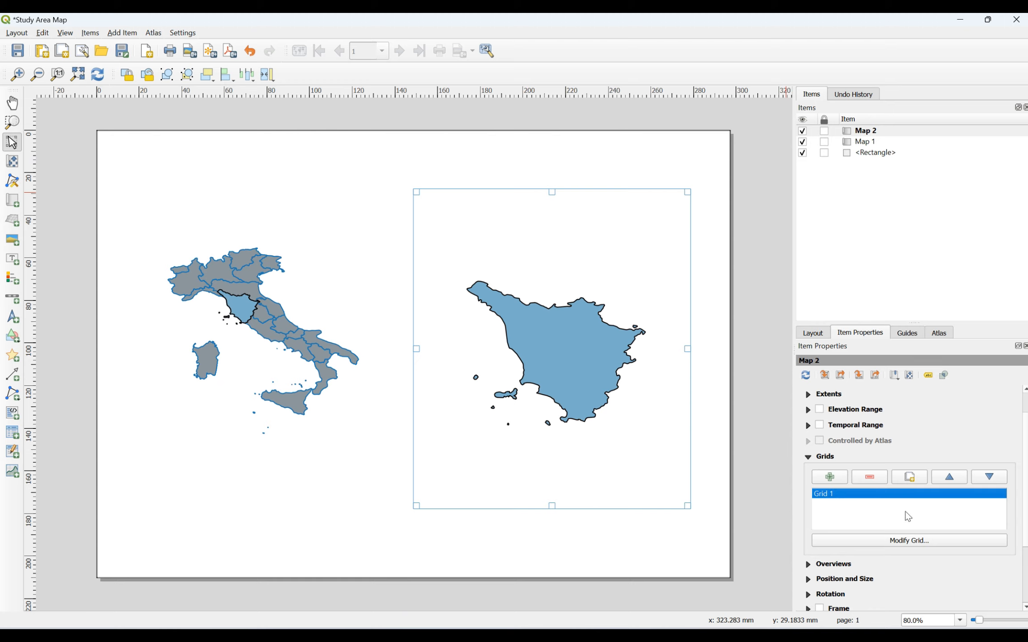
left_click(921, 545)
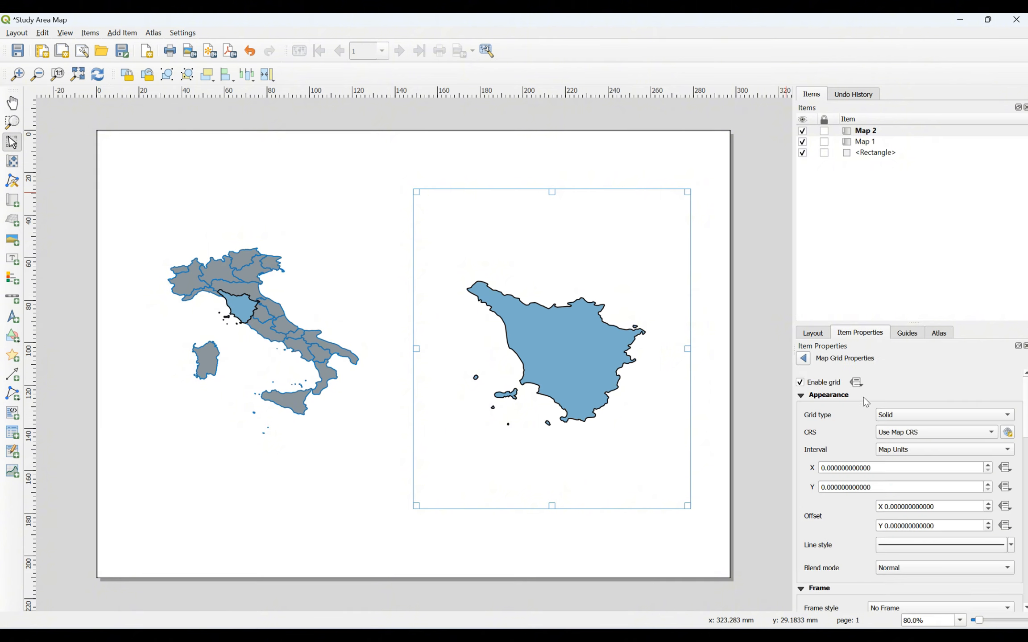
scroll(906, 487, "down", 10)
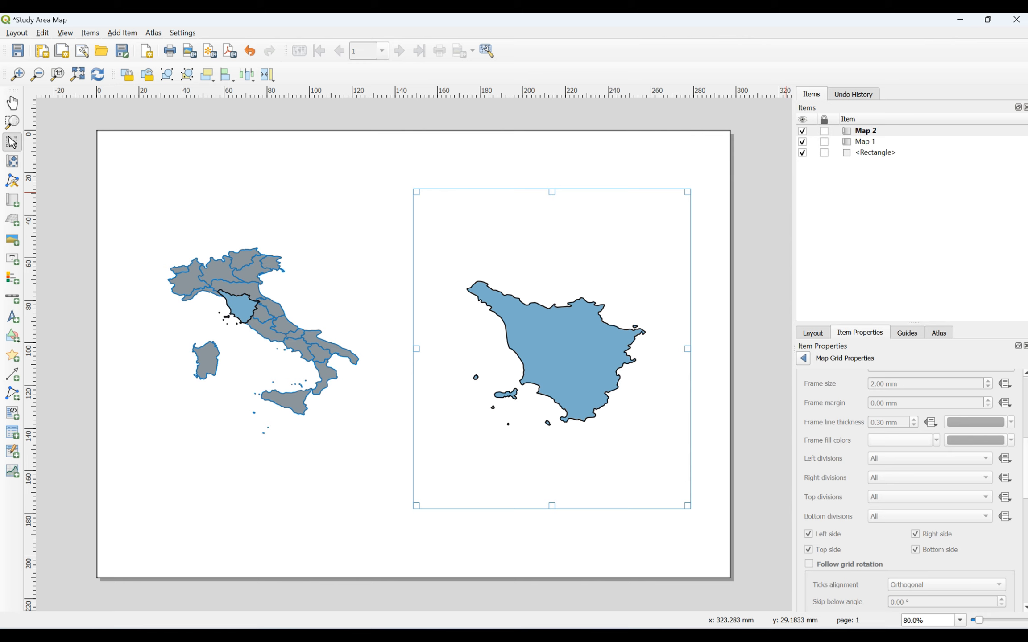
scroll(1025, 392, "up", 10)
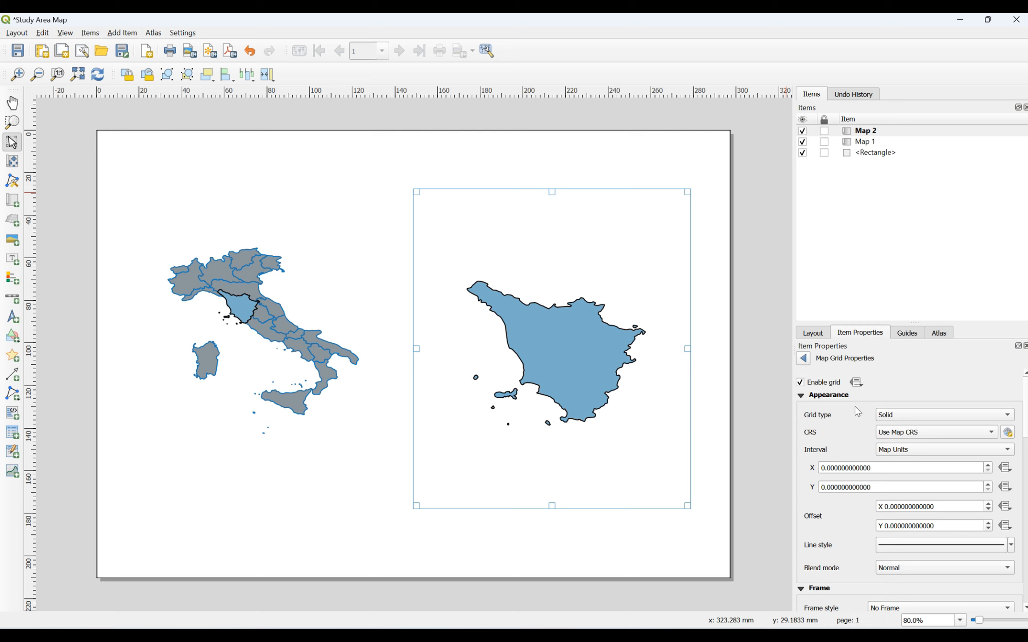
scroll(988, 459, "down", 5)
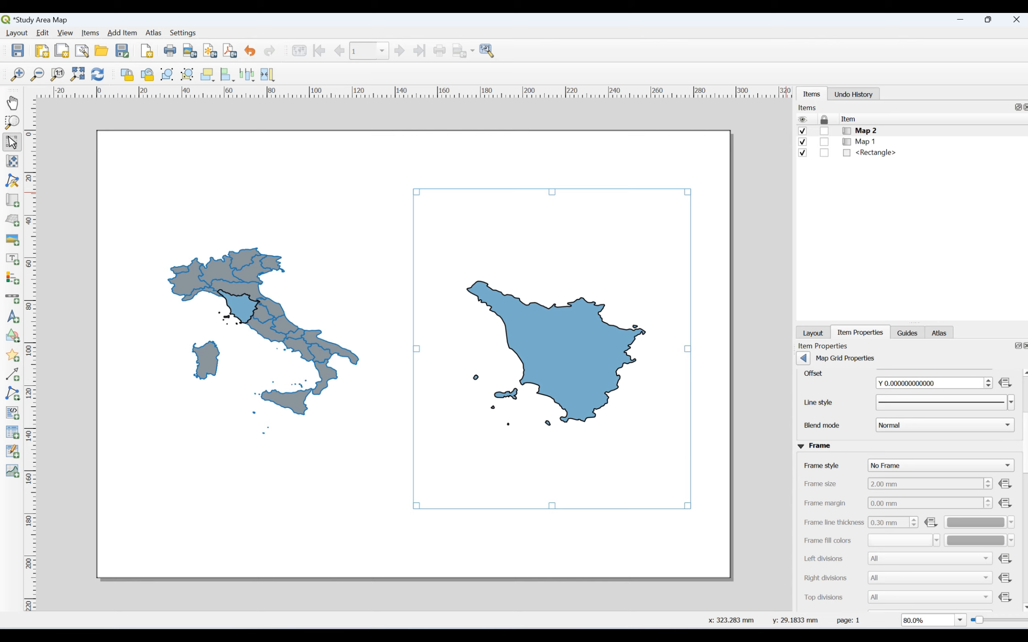
scroll(910, 491, "down", 8)
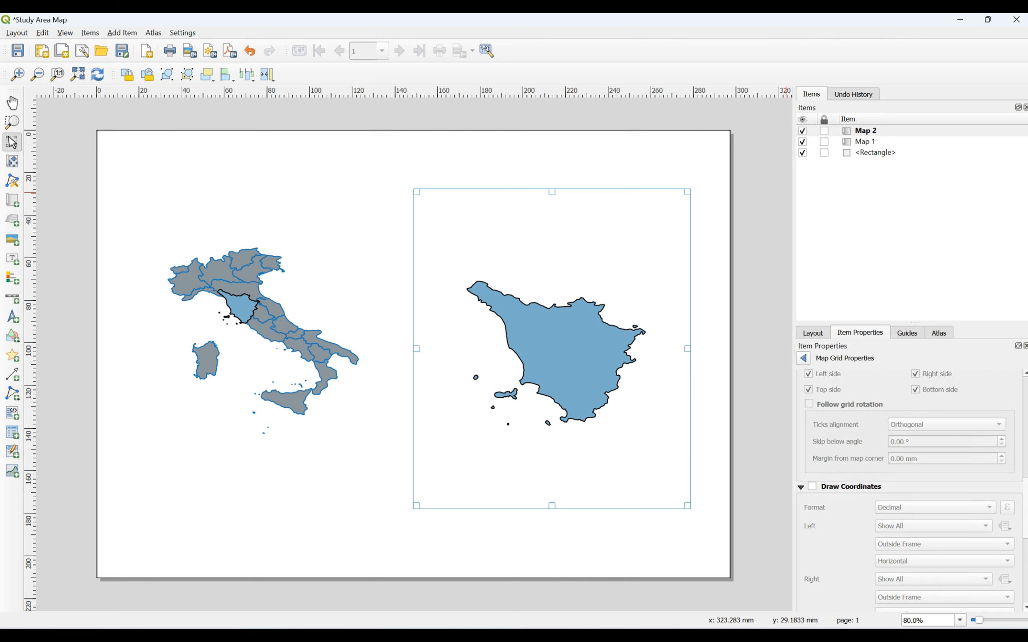
mouse_move(1026, 498)
left_mouse_down()
mouse_move(1027, 553)
mouse_move(1026, 396)
left_mouse_up()
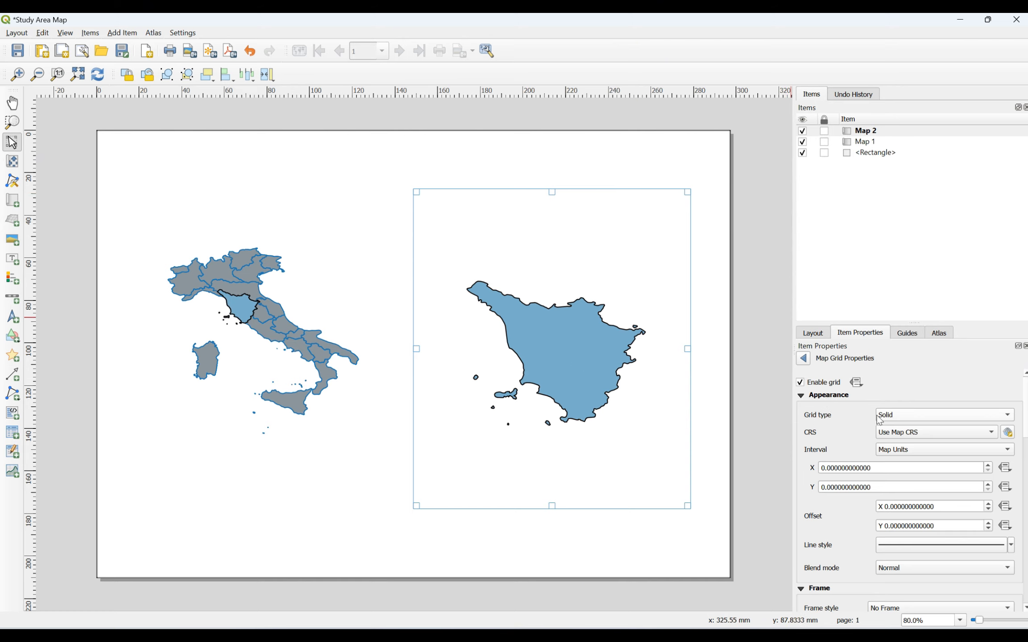
Step: Set Grid 1's type to Frame and annotations only, then review the Frame and Draw Coordinates settings
left_click(913, 416)
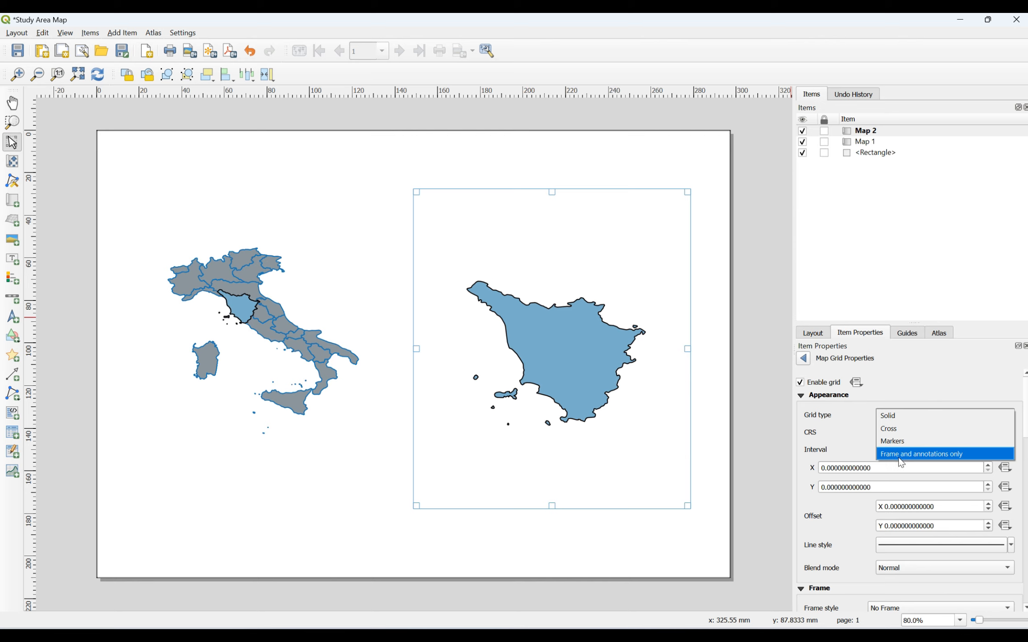
left_click(913, 454)
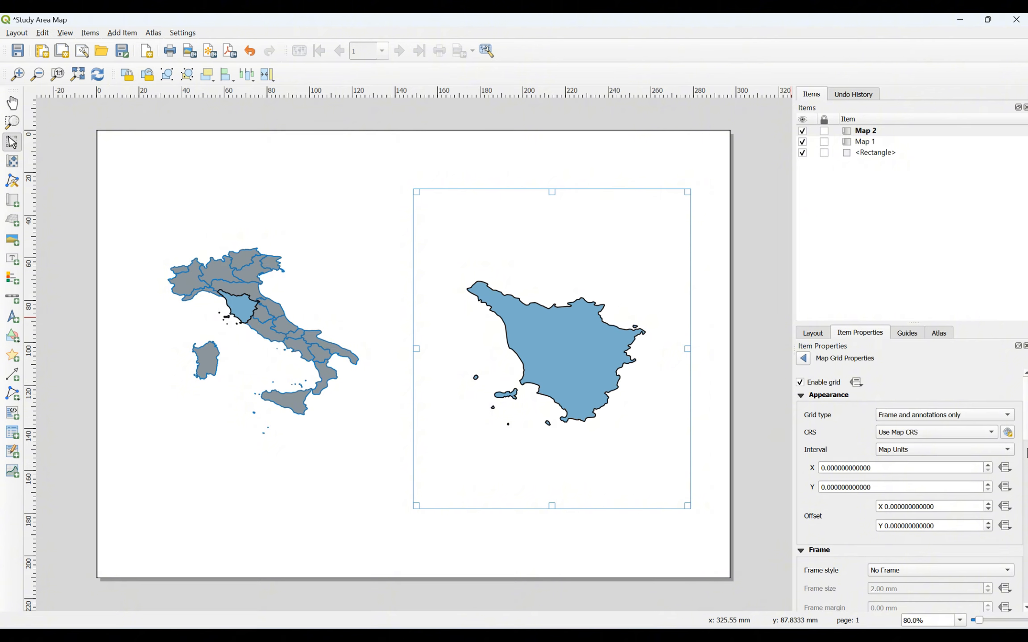
scroll(1025, 453, "down", 5)
scroll(905, 491, "up", 5)
scroll(1026, 429, "down", 5)
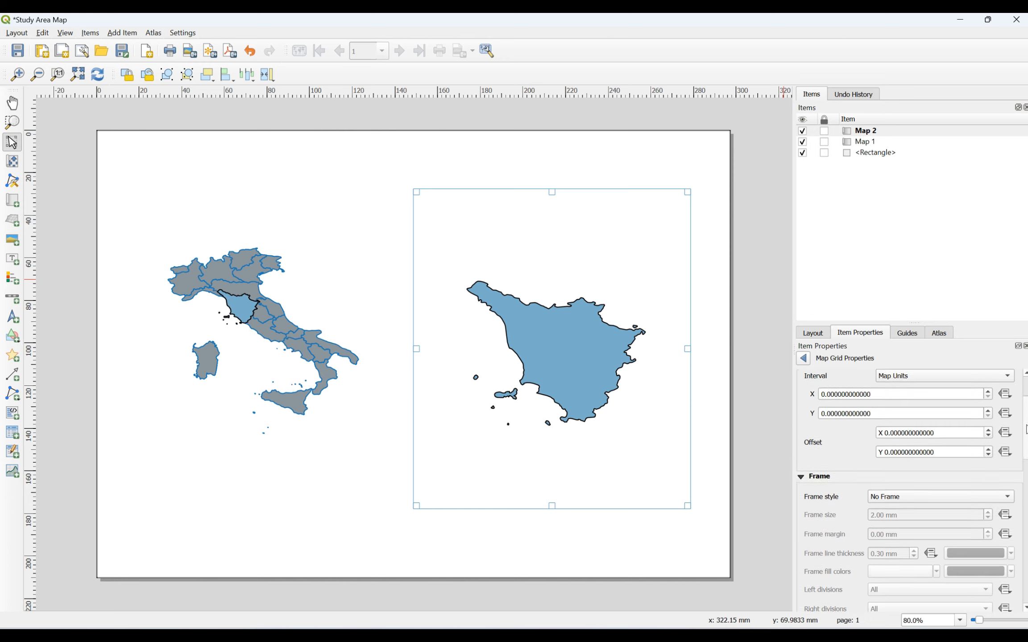
scroll(1025, 429, "up", 5)
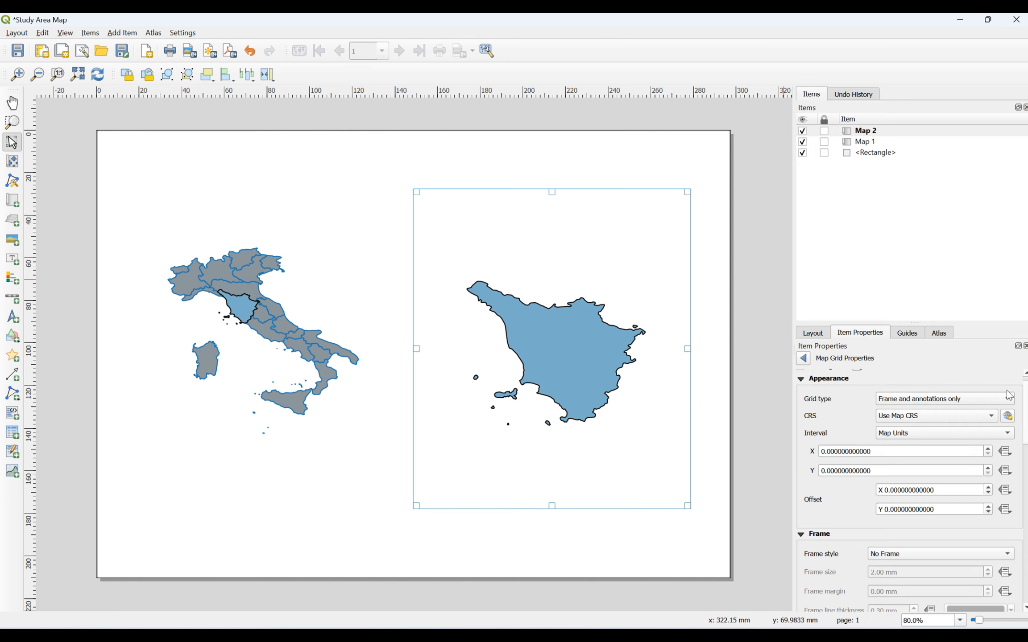
scroll(910, 491, "down", 10)
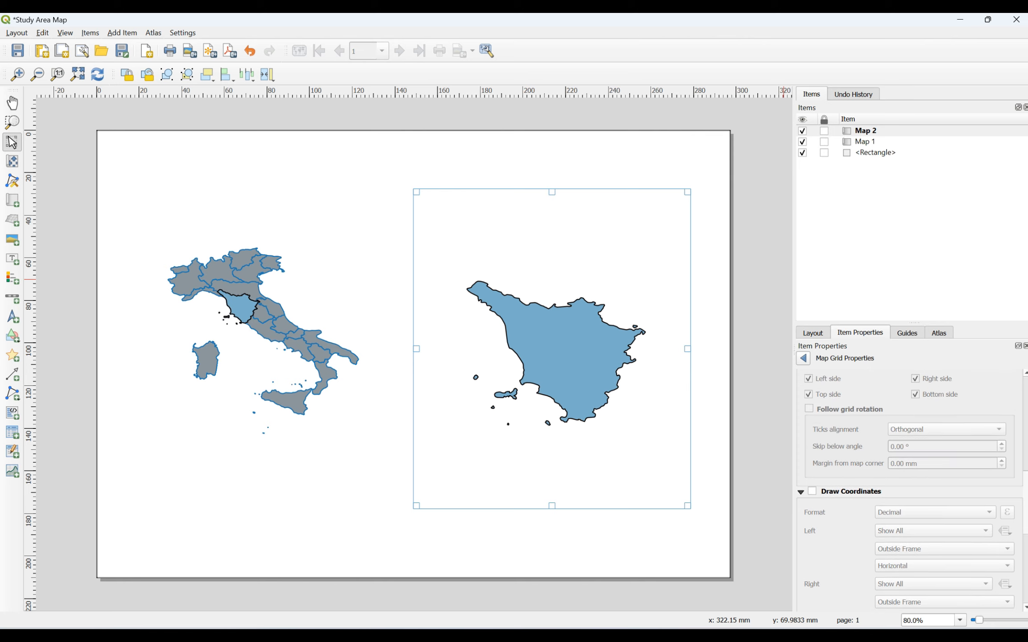
scroll(910, 490, "up", 5)
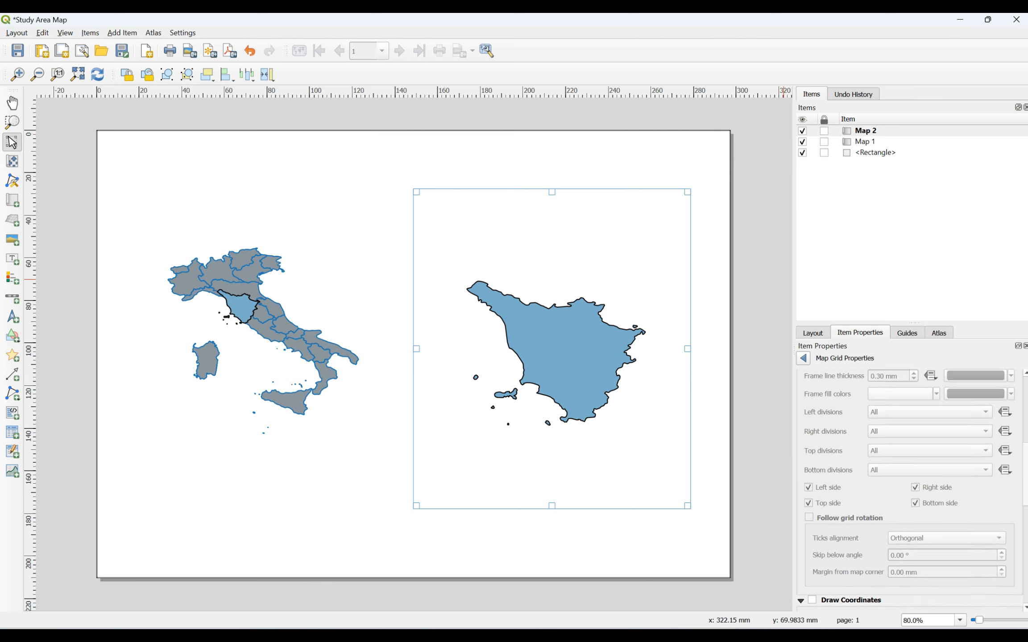
scroll(910, 491, "up", 2)
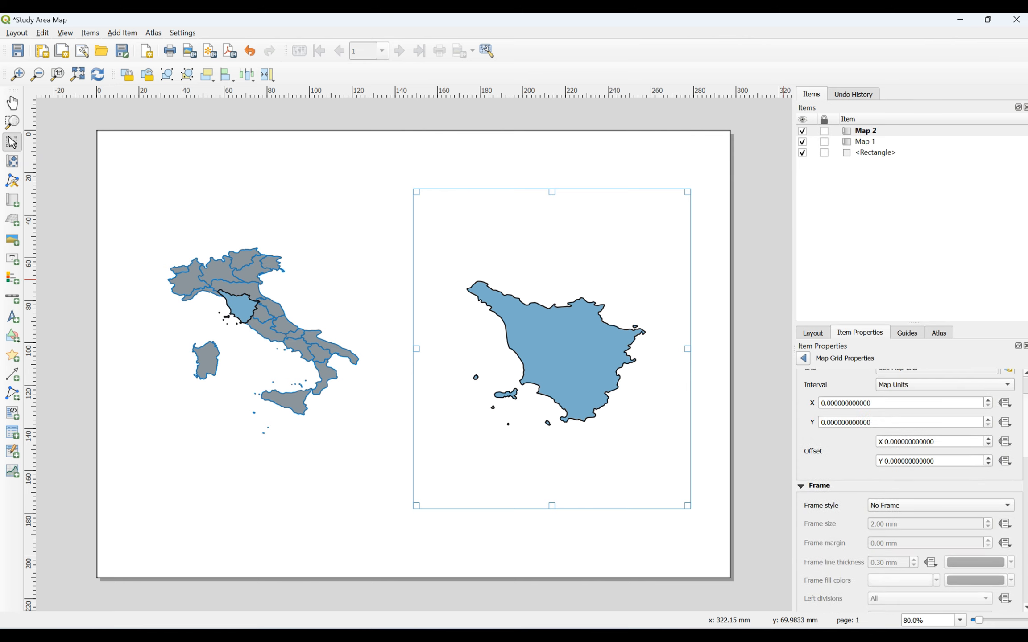
scroll(909, 446, "up", 2)
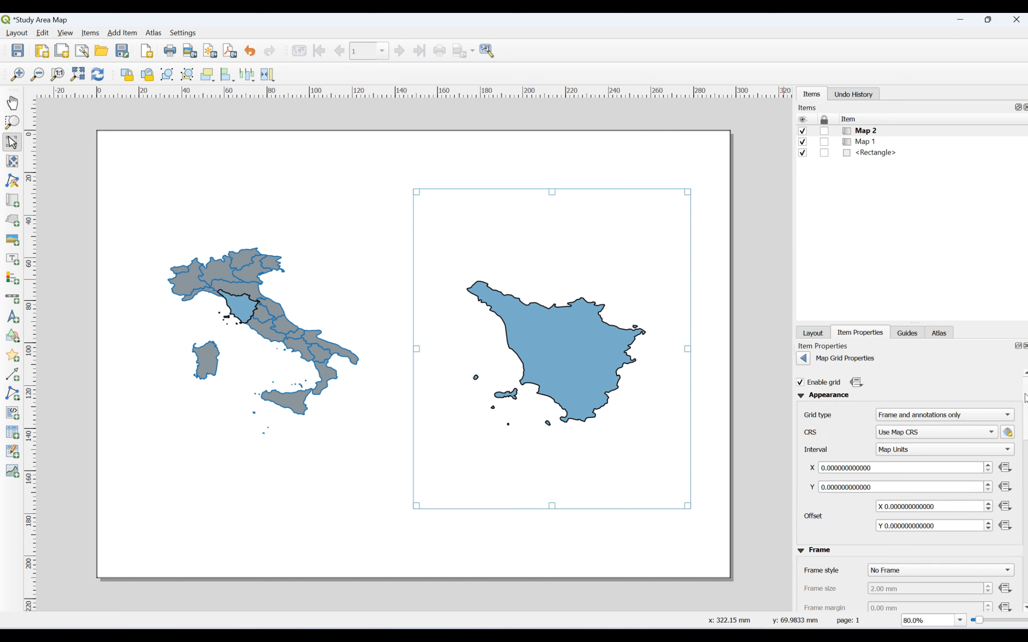
Step: Turn on a frame around the Tuscany map and raise its thickness to 0.50 mm
left_click(805, 359)
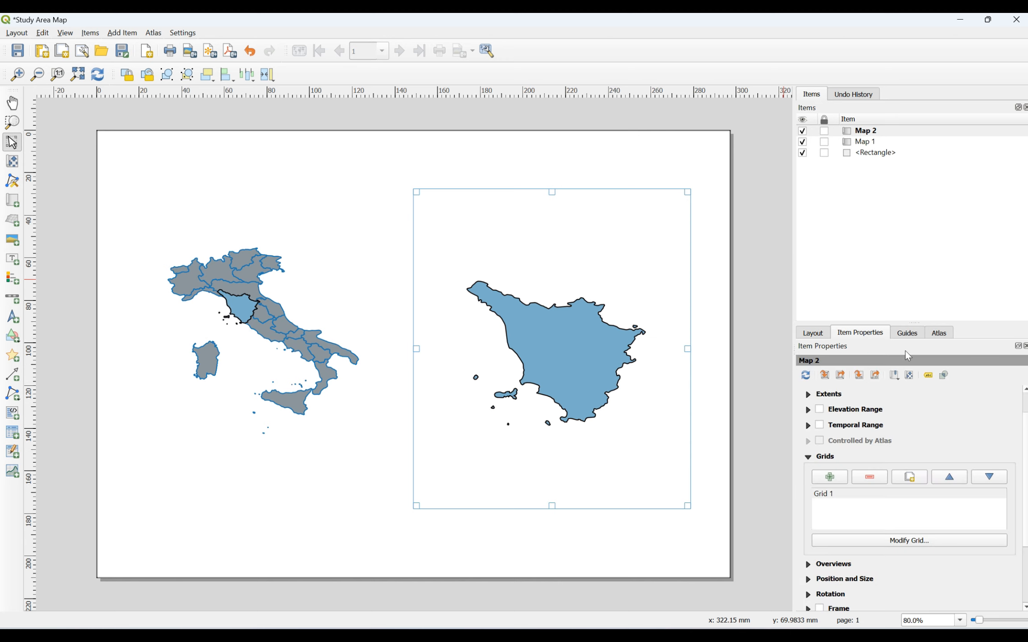
scroll(910, 491, "down", 3)
left_click(819, 527)
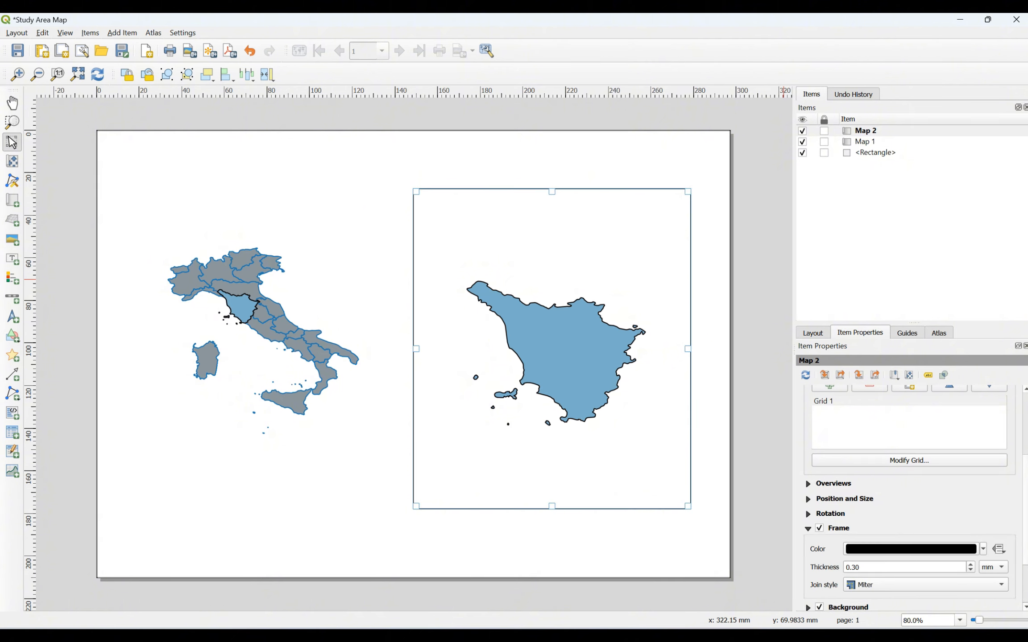
scroll(910, 490, "down", 3)
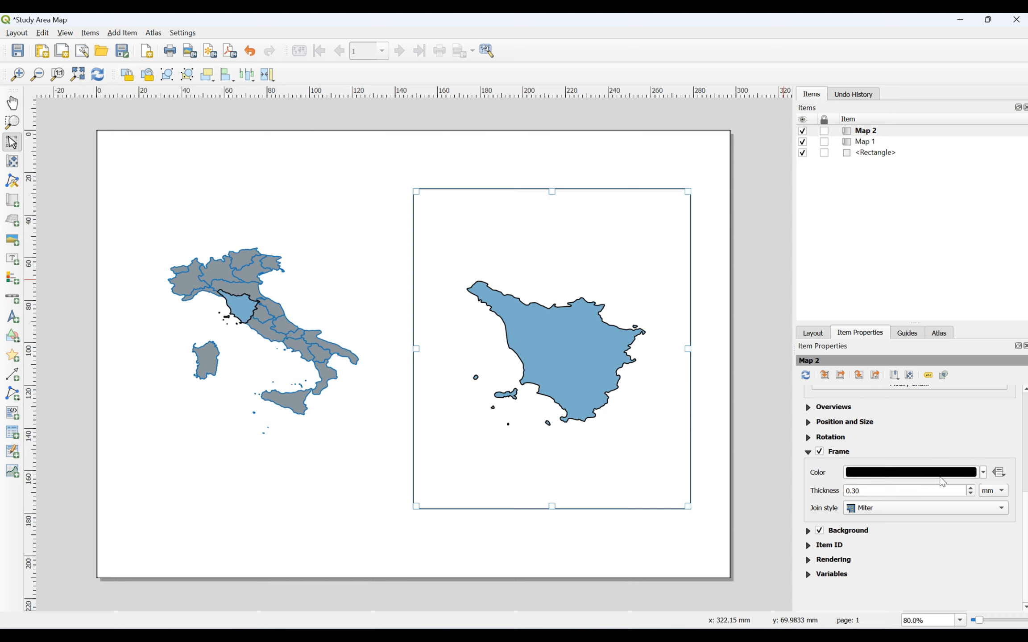
left_click(972, 488)
left_click(973, 488)
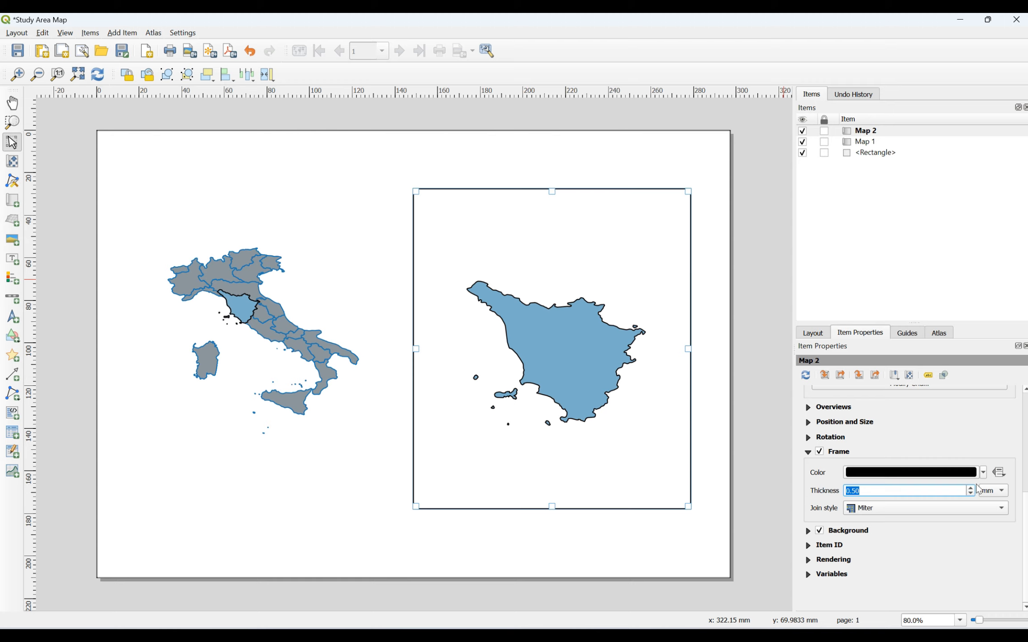
left_click(807, 452)
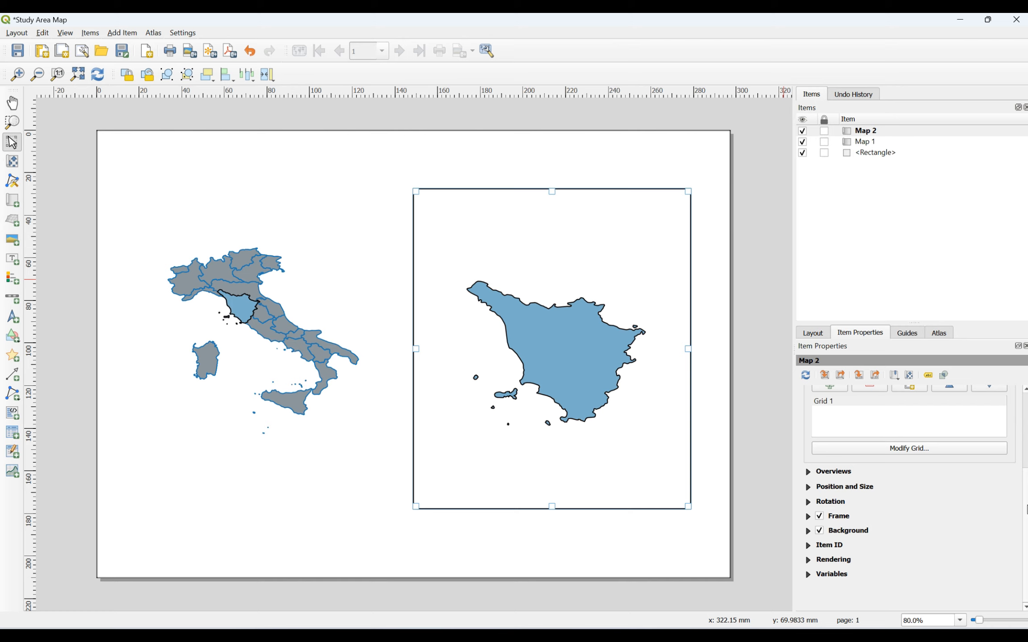
scroll(991, 438, "up", 3)
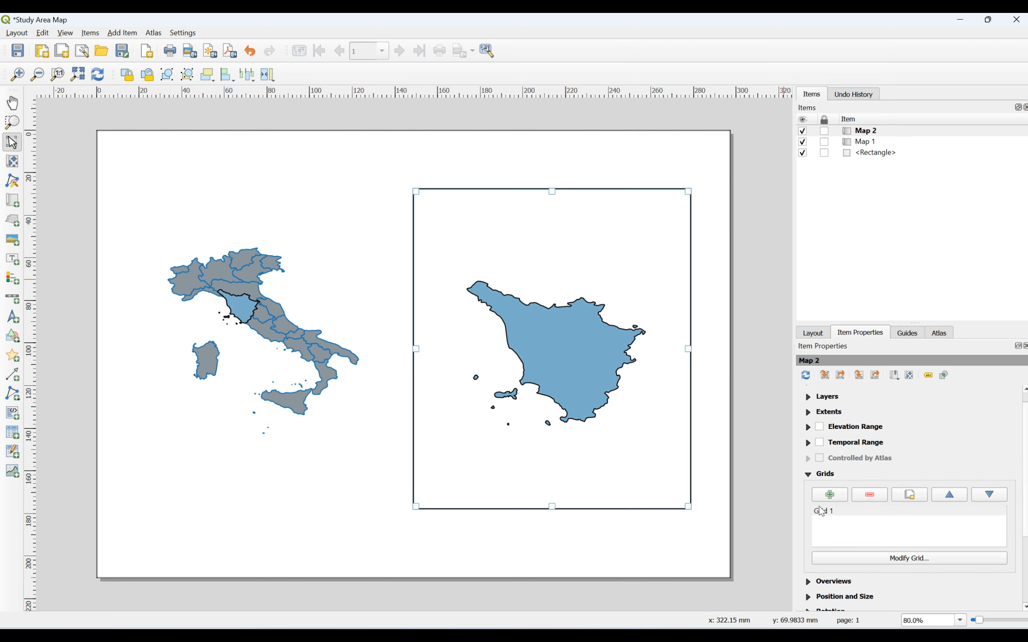
Step: Select Grid 1 on Map 2 and bring up its Map Grid Properties
left_click(823, 513)
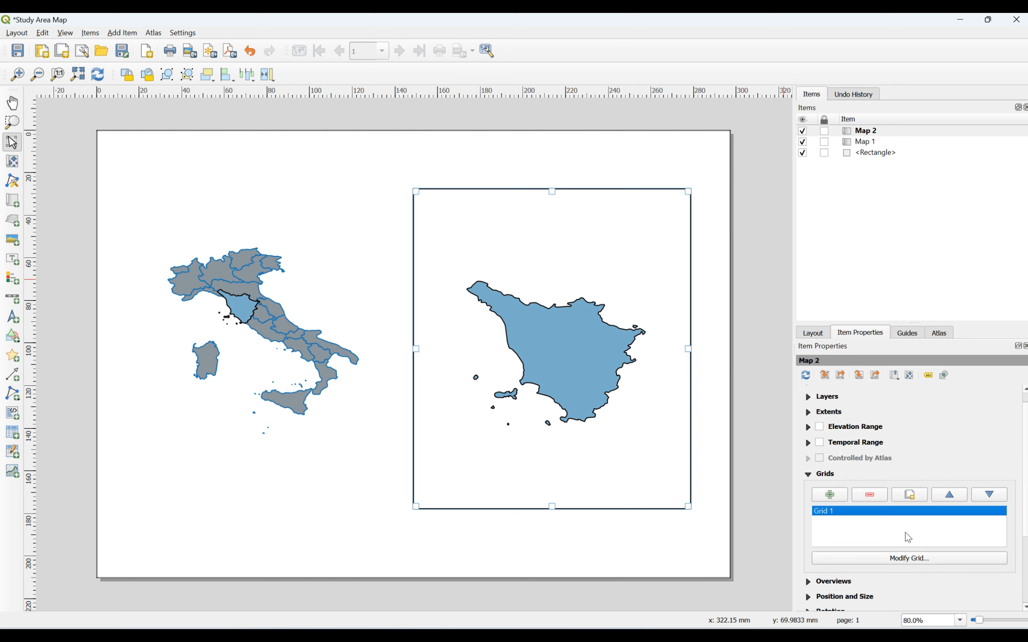
left_click(916, 561)
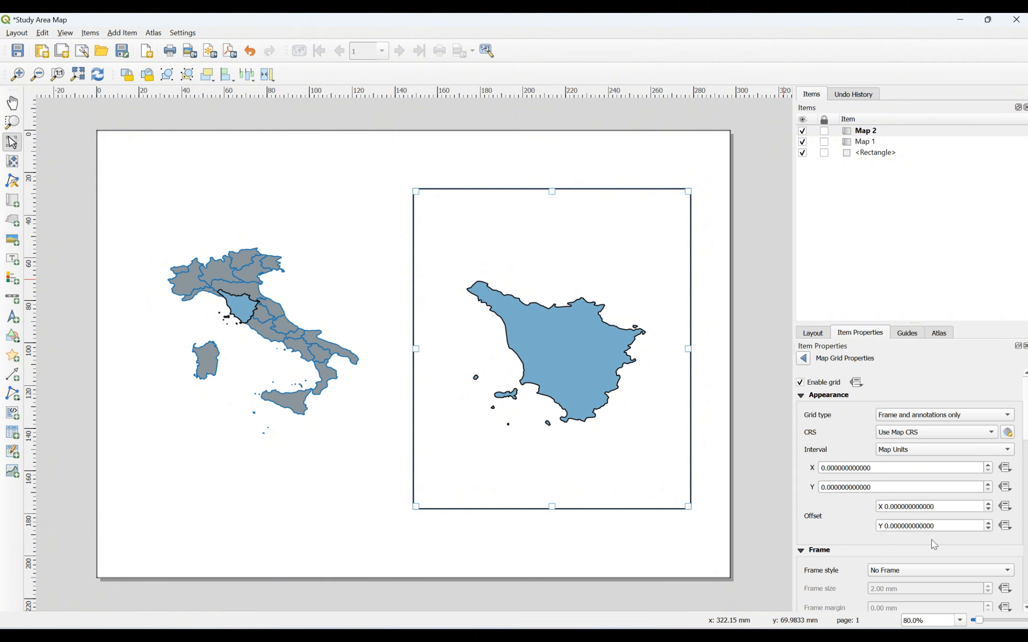
scroll(908, 490, "down", 5)
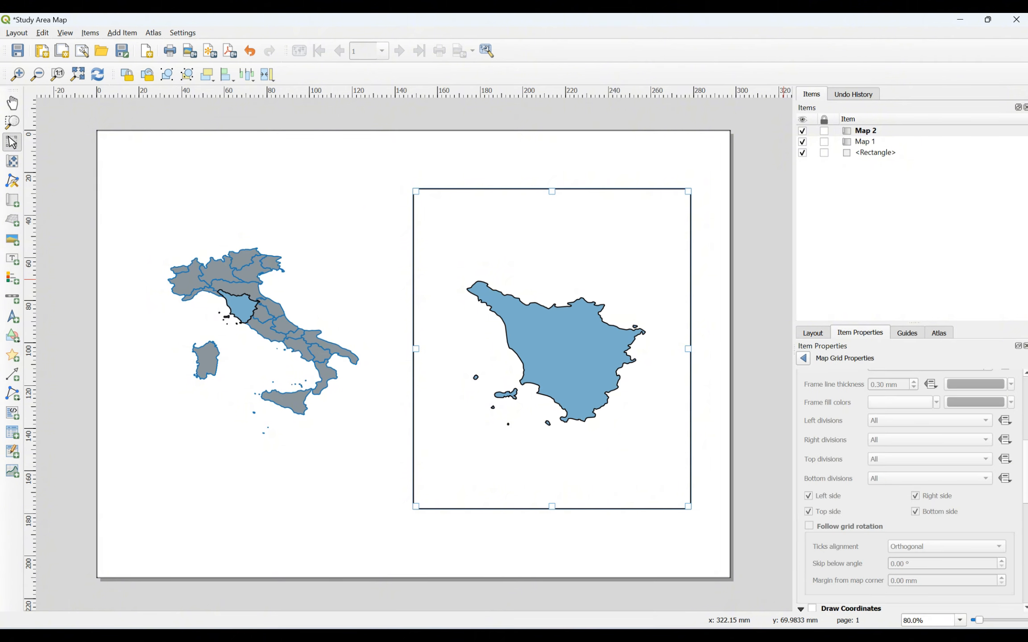
scroll(910, 491, "up", 5)
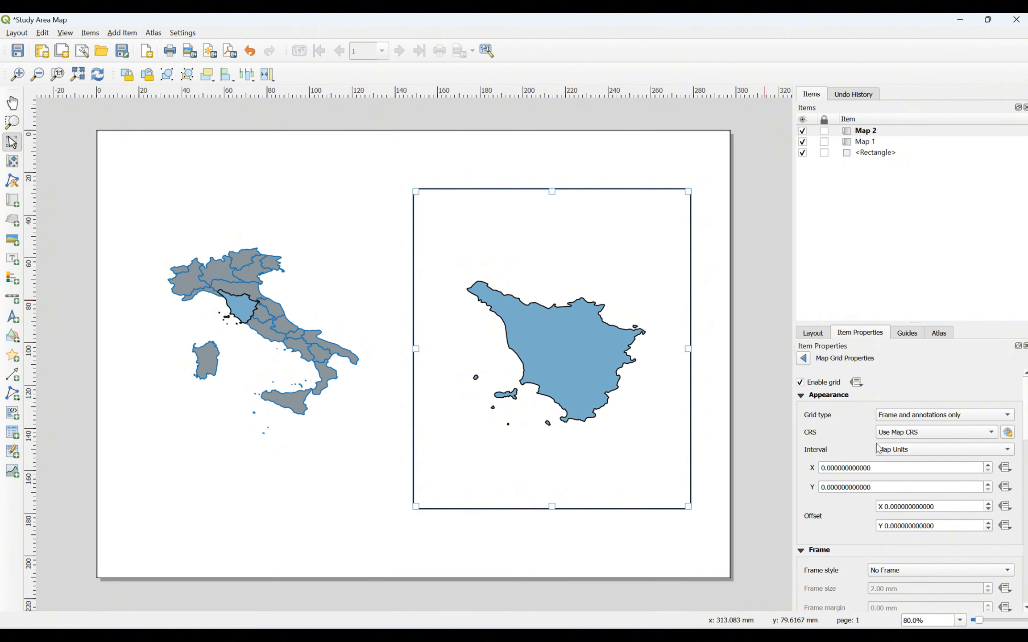
Step: Try X intervals of 1 and 0.1, then leave the X interval at 0
left_click(832, 467)
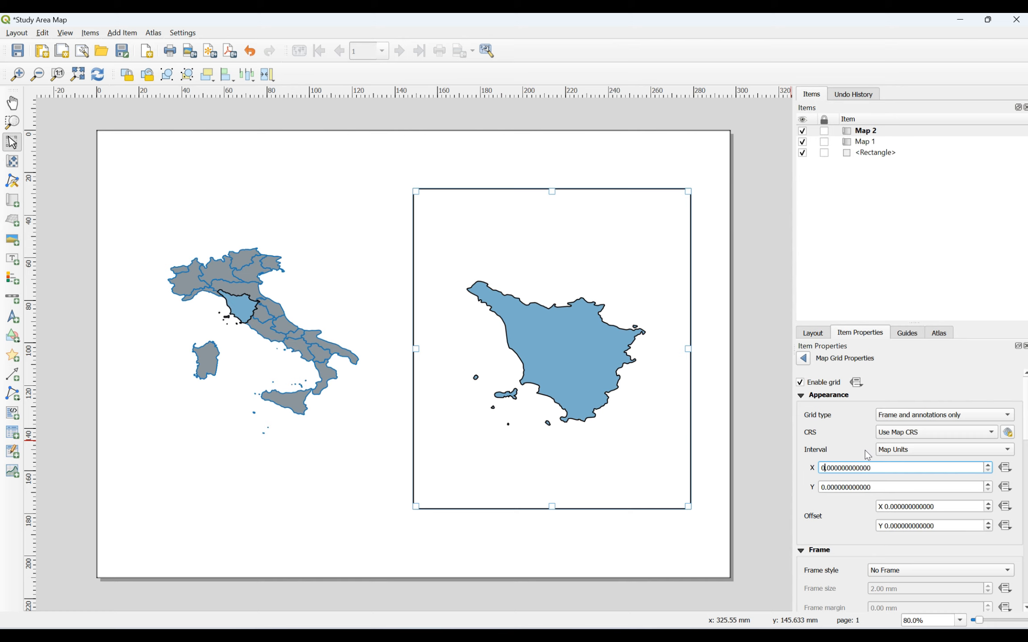
key("BackSpace")
type("1")
key("BackSpace")
type("0")
key("Delete")
type("1")
key("Return")
left_click(832, 468)
key("BackSpace")
left_click(848, 500)
scroll(909, 490, "down", 10)
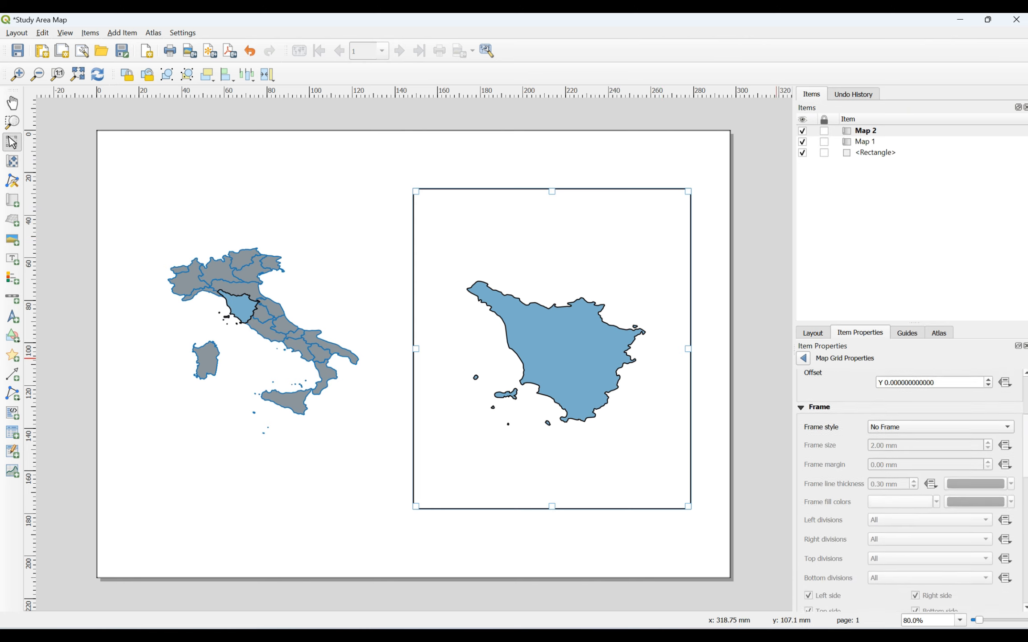
scroll(809, 477, "down", 1)
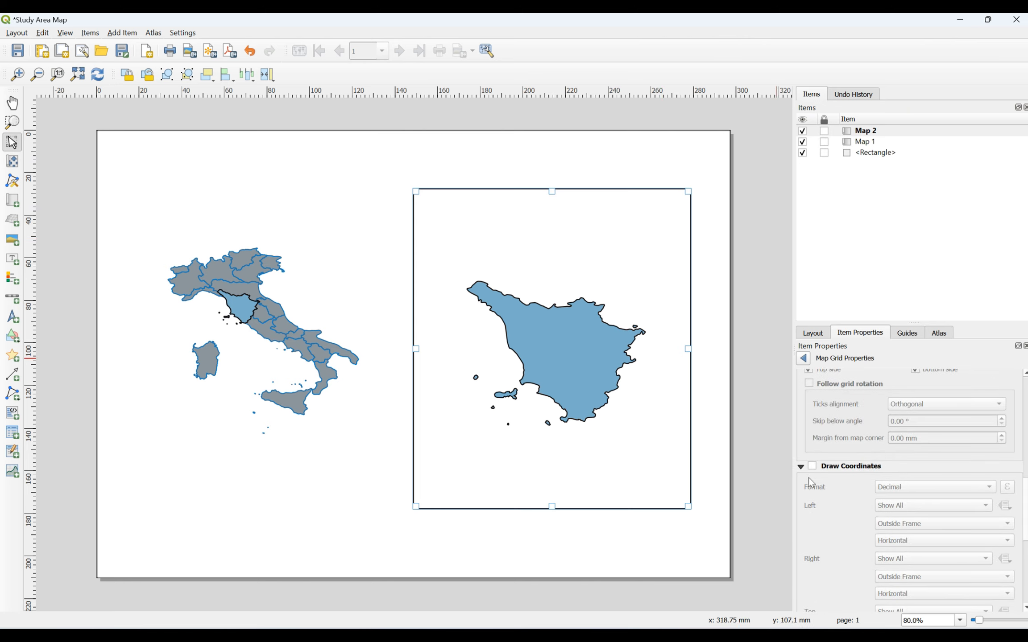
Step: Turn on Draw Coordinates and set the grid's X interval to 2 degrees
left_click(812, 466)
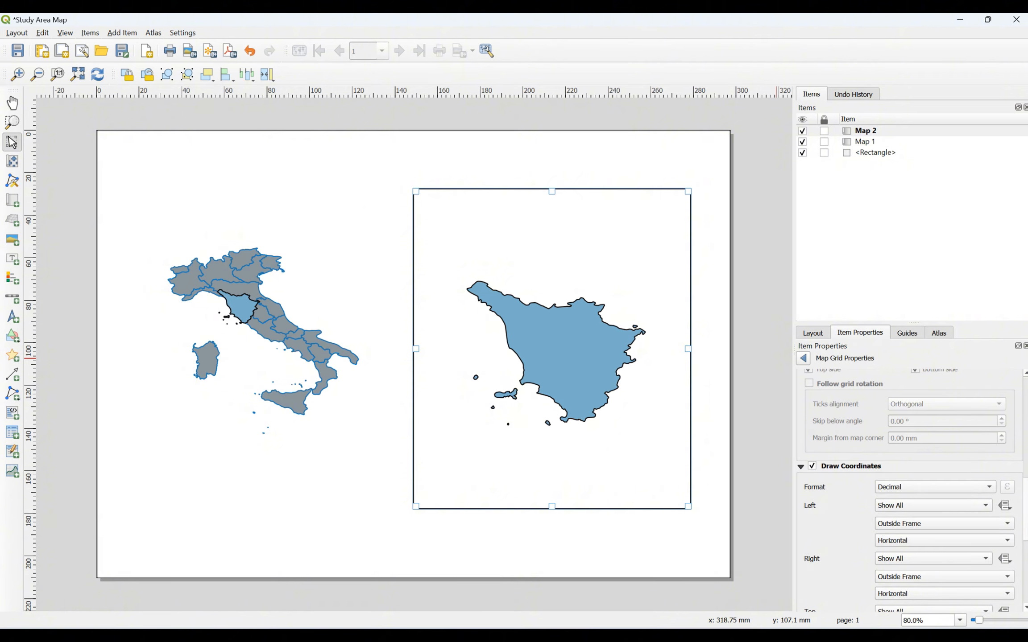
scroll(844, 452, "up", 10)
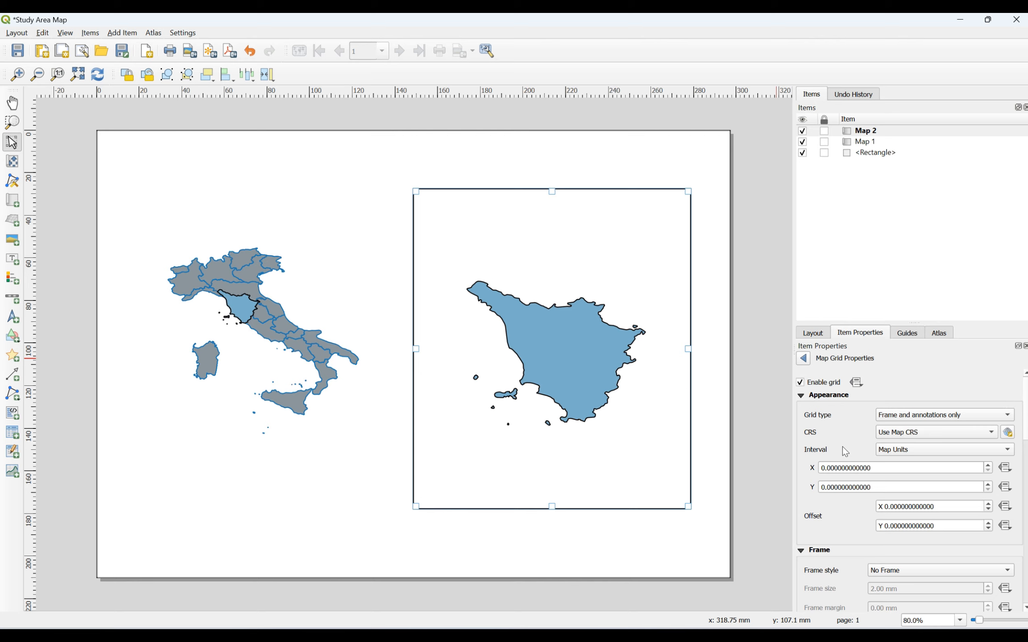
left_click(832, 469)
type("5")
key("Return")
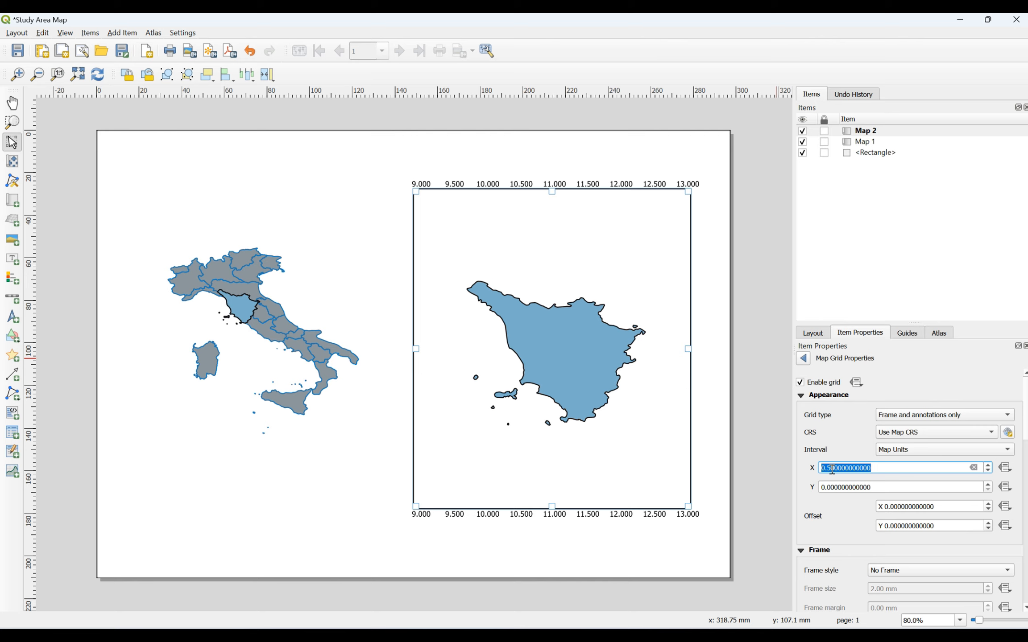
left_click(833, 470)
key("BackSpace")
type("0")
key("BackSpace")
type("2")
key("Return")
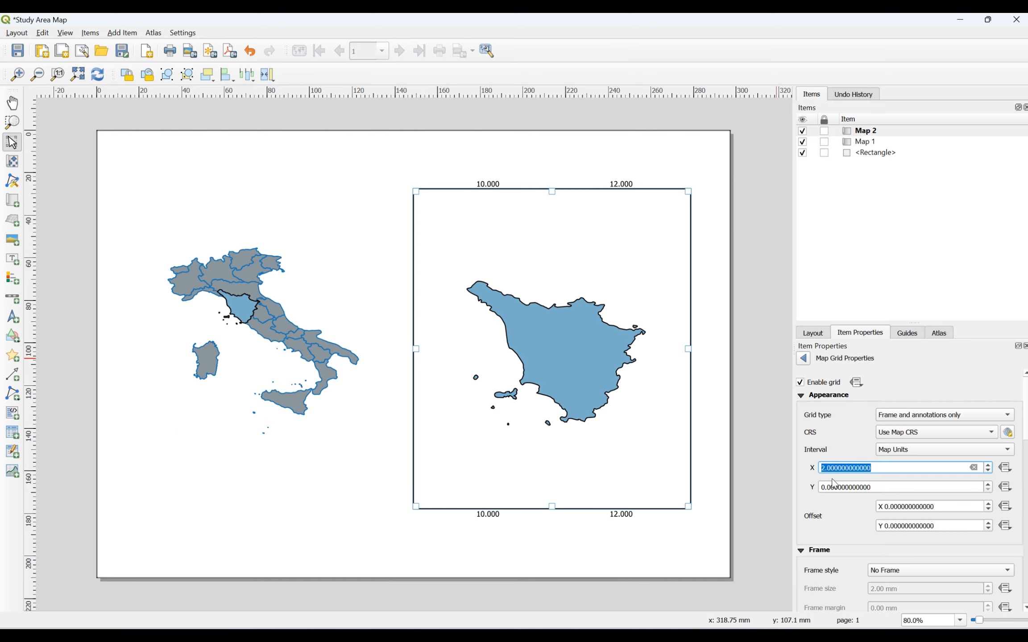
Step: Set the Y interval to 2 and both X and Y offsets to 0.5
left_click(830, 488)
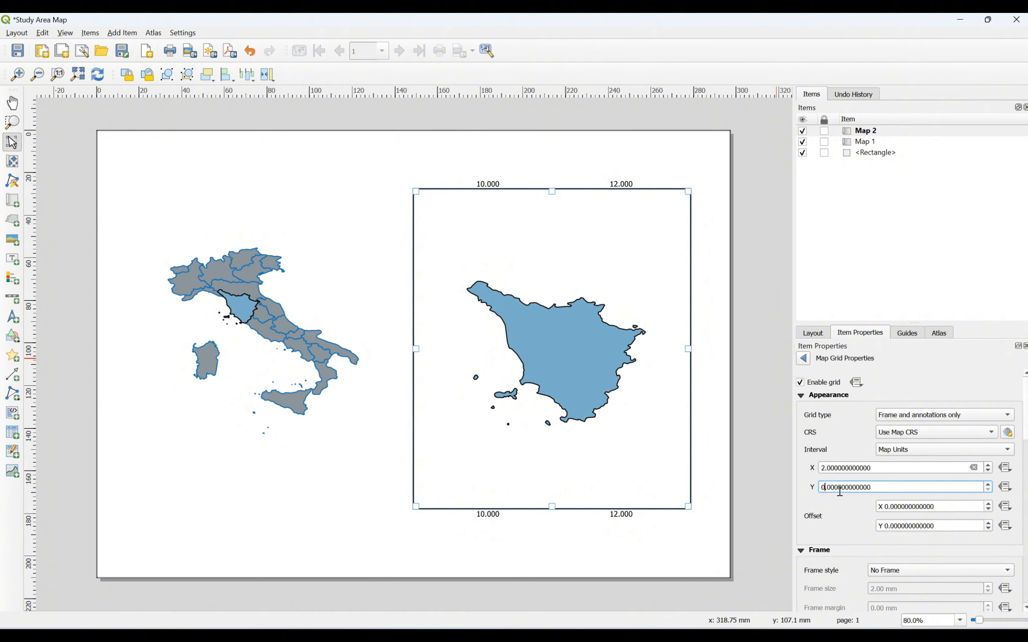
key("BackSpace")
type("2")
key("Return")
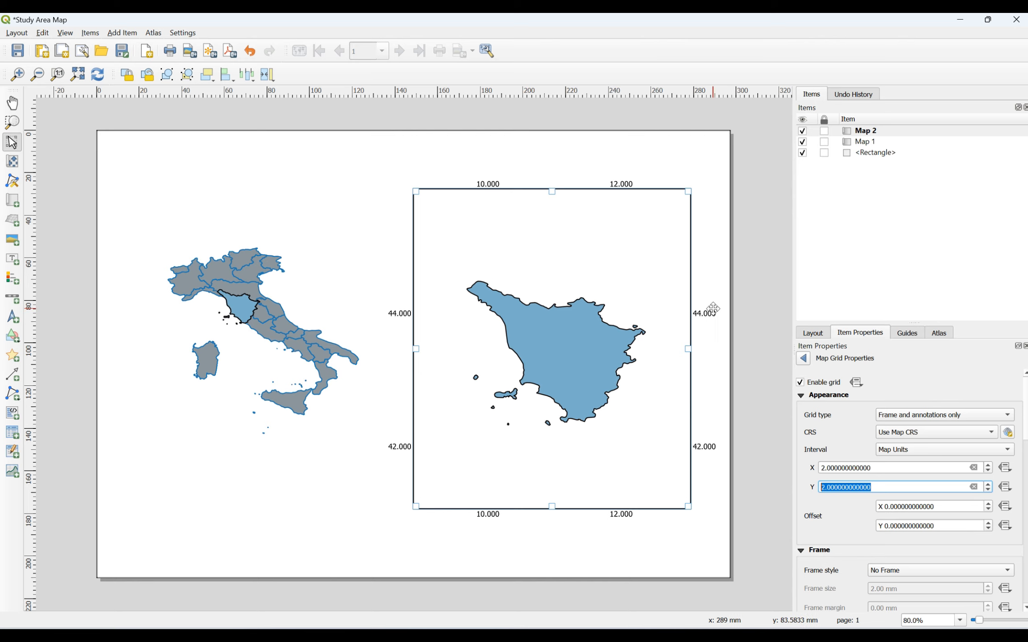
left_click(805, 474)
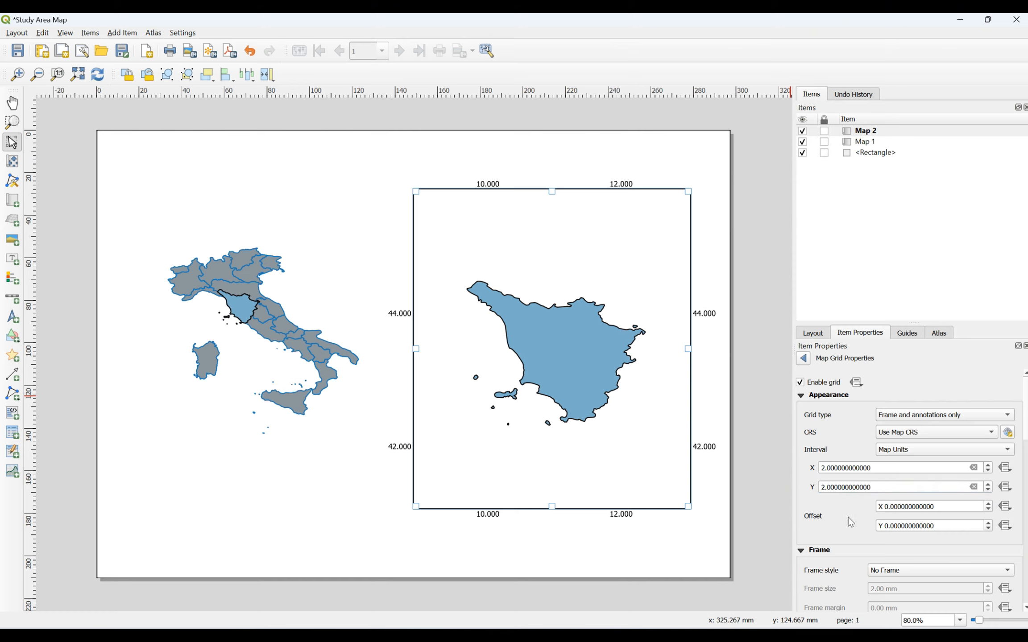
left_click(896, 507)
type("5")
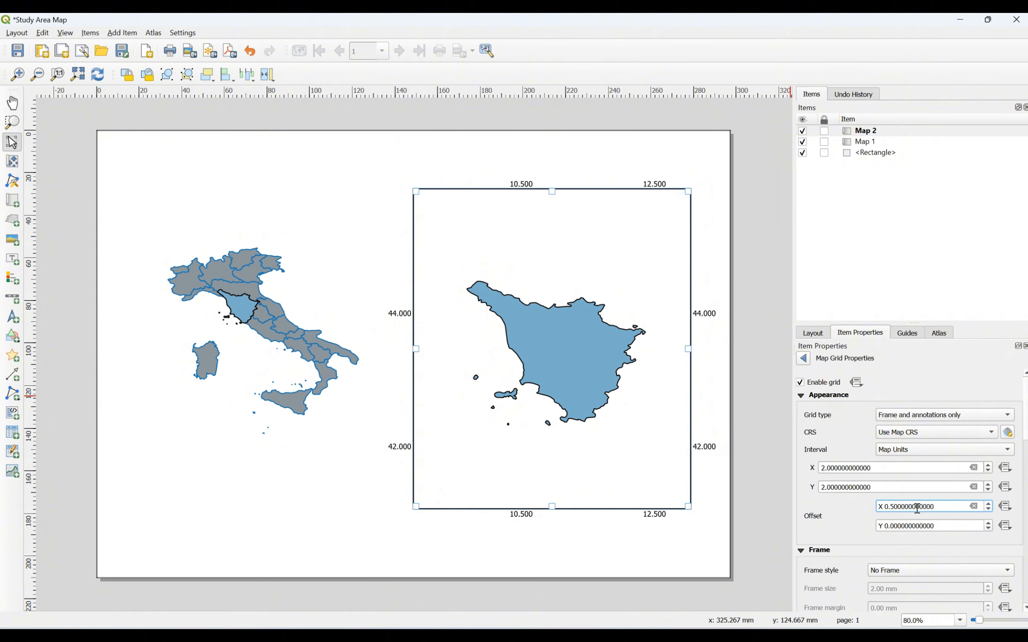
left_click(894, 526)
type("5")
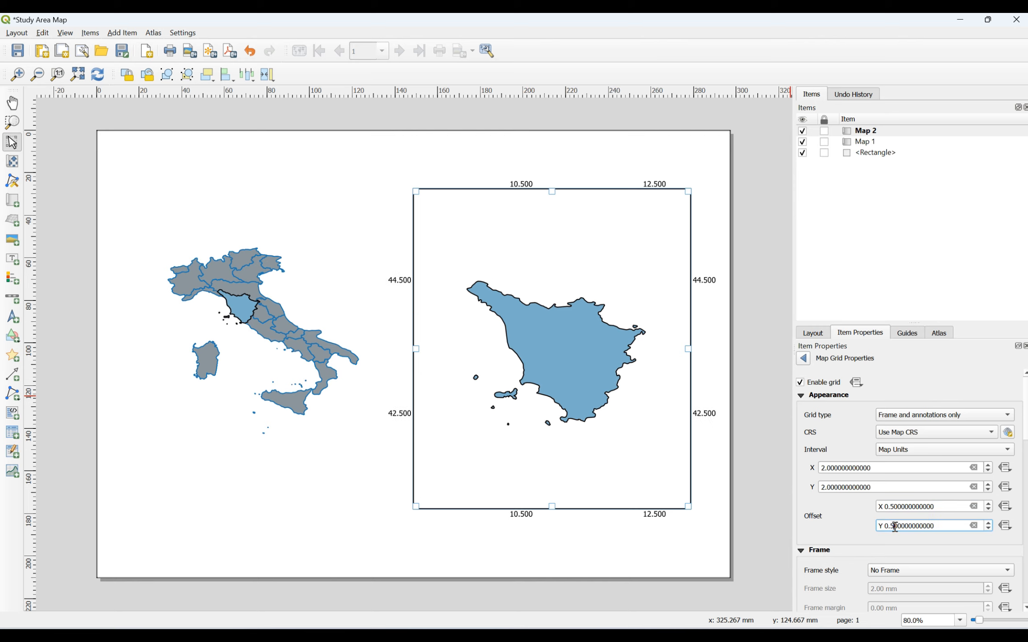
double_click(894, 526)
left_click(1026, 607)
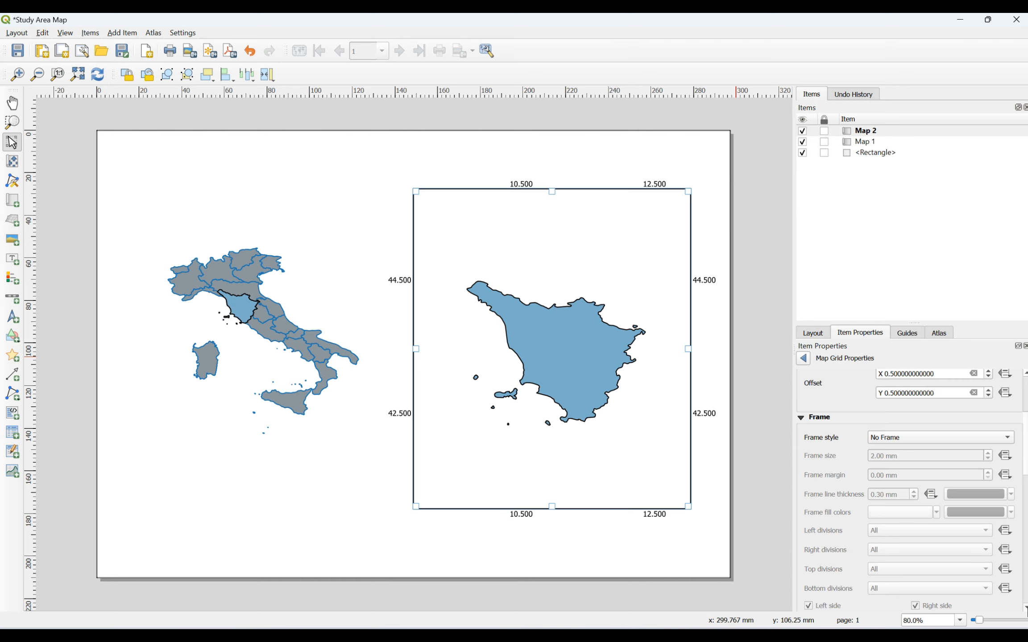
Step: Keep the grid frame style on No Frame and collapse the Frame group
left_click(889, 440)
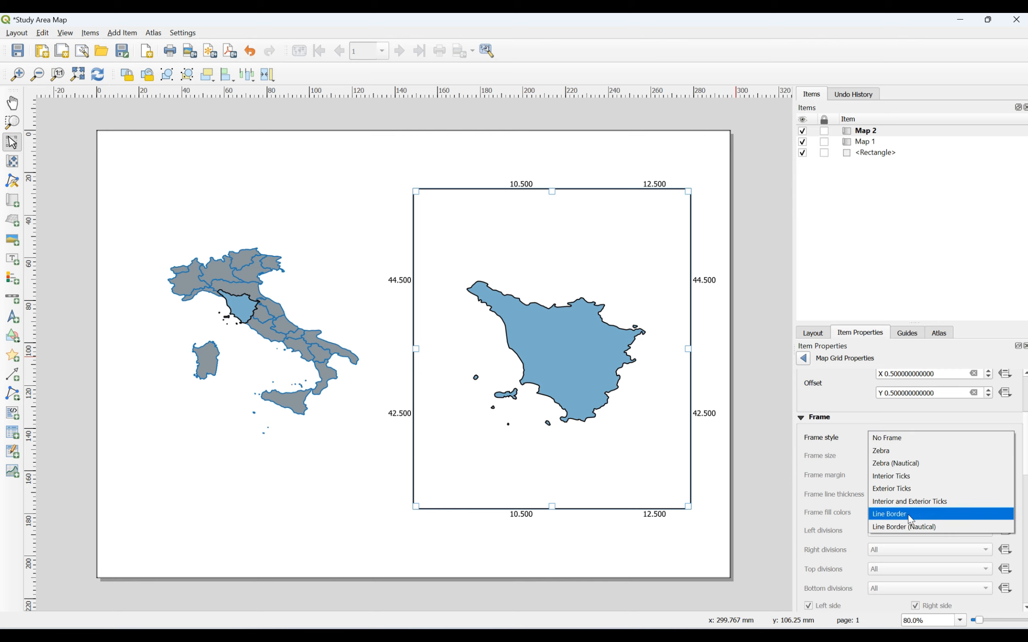
left_click(859, 436)
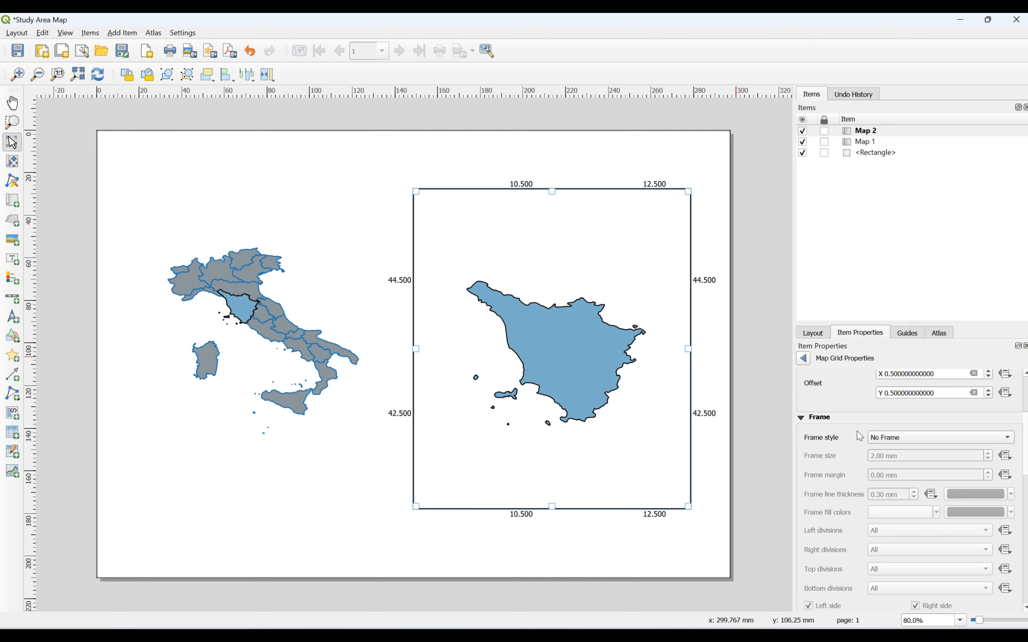
left_click(800, 417)
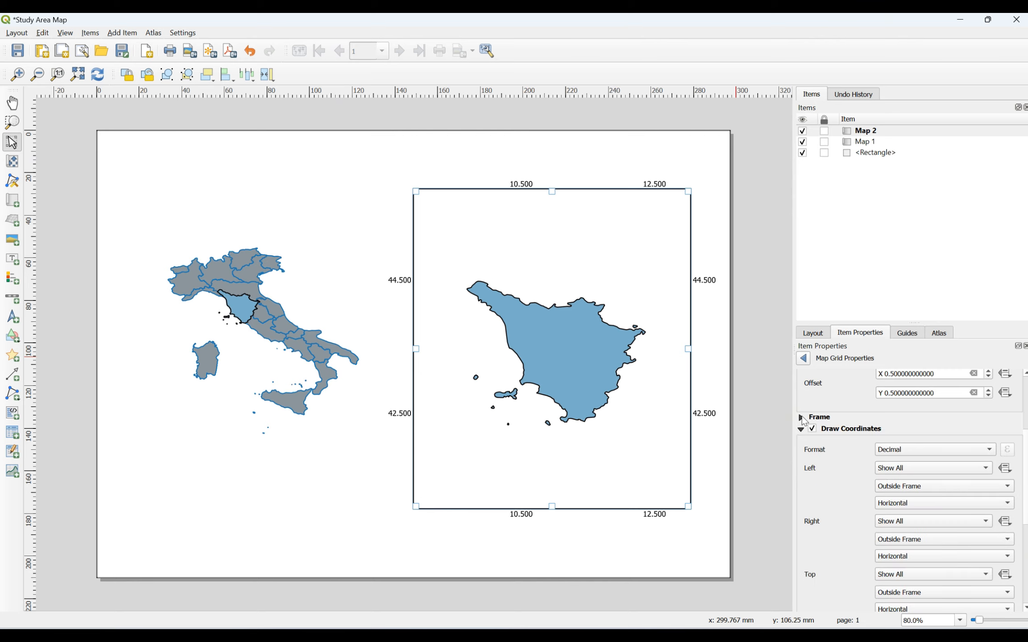
Step: Set the coordinate label format to Degree, Minute after briefly trying Degree, Minute, Second
scroll(1026, 469, "down", 2)
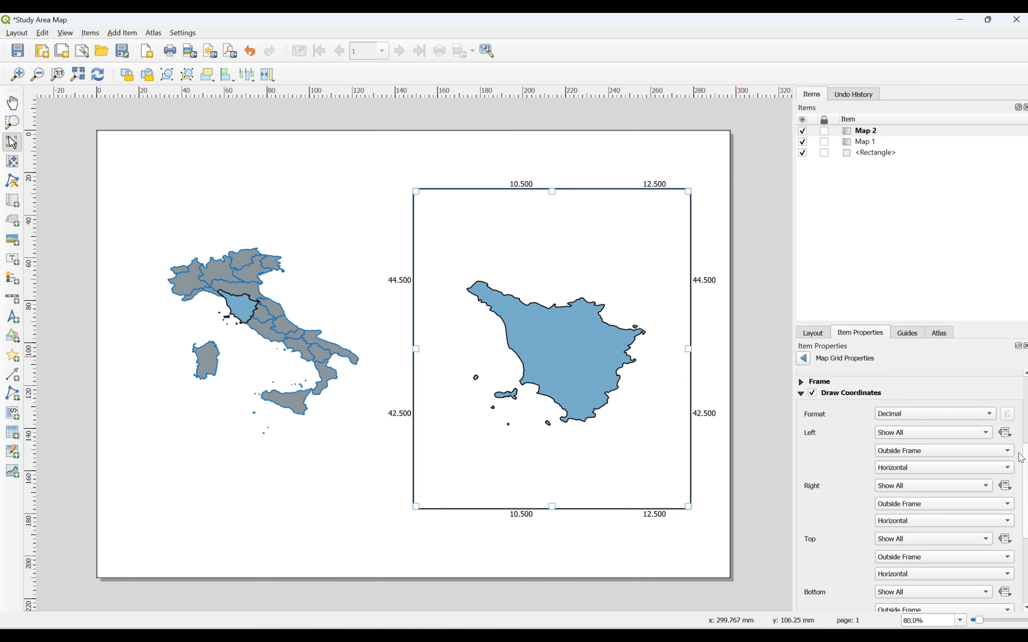
scroll(913, 403, "down", 2)
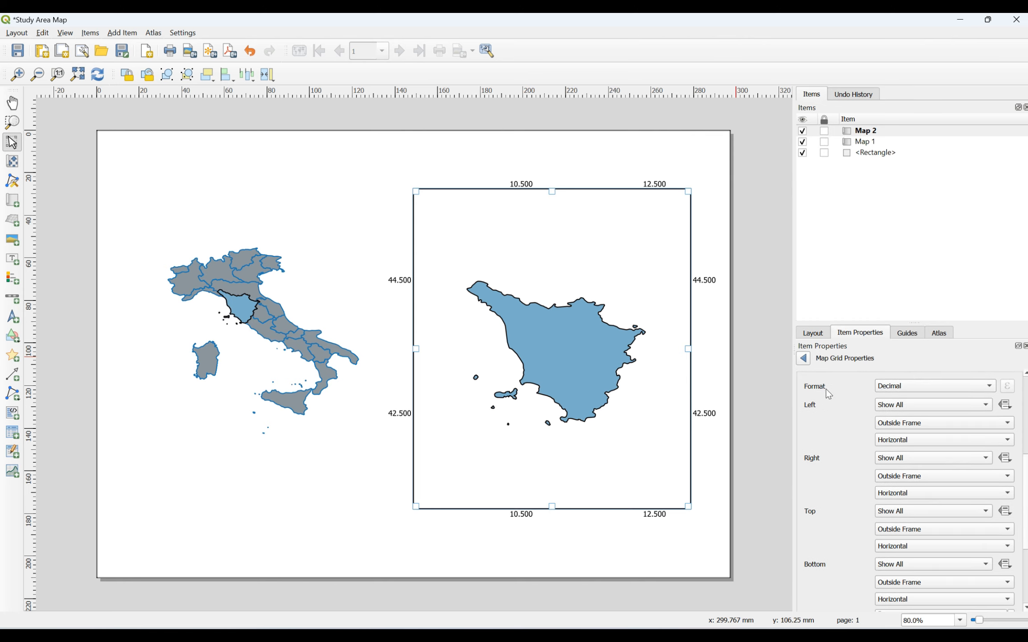
left_click(945, 386)
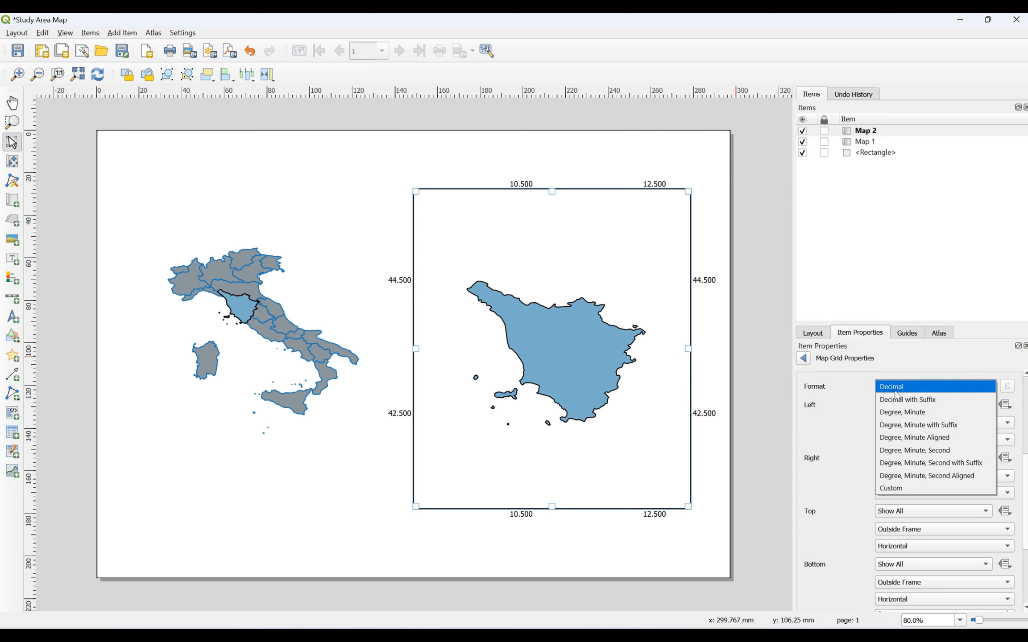
left_click(948, 452)
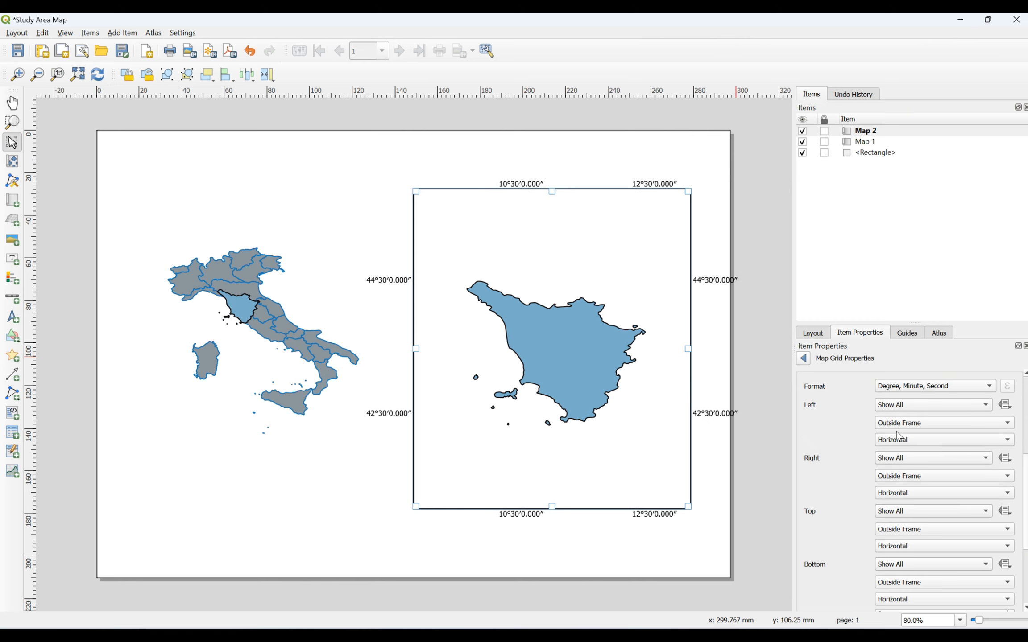
left_click(920, 390)
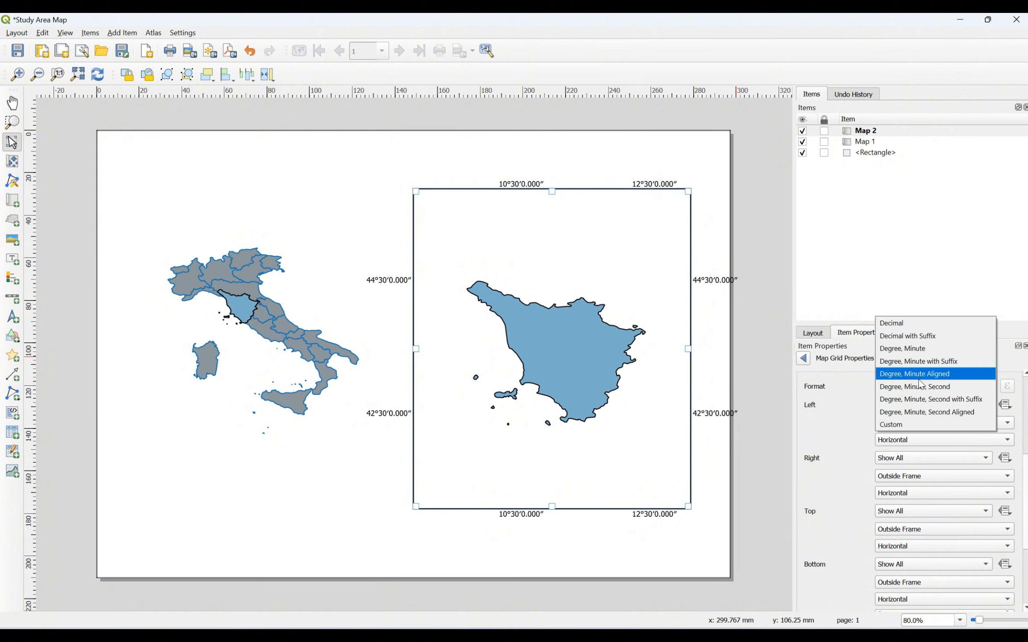
left_click(919, 348)
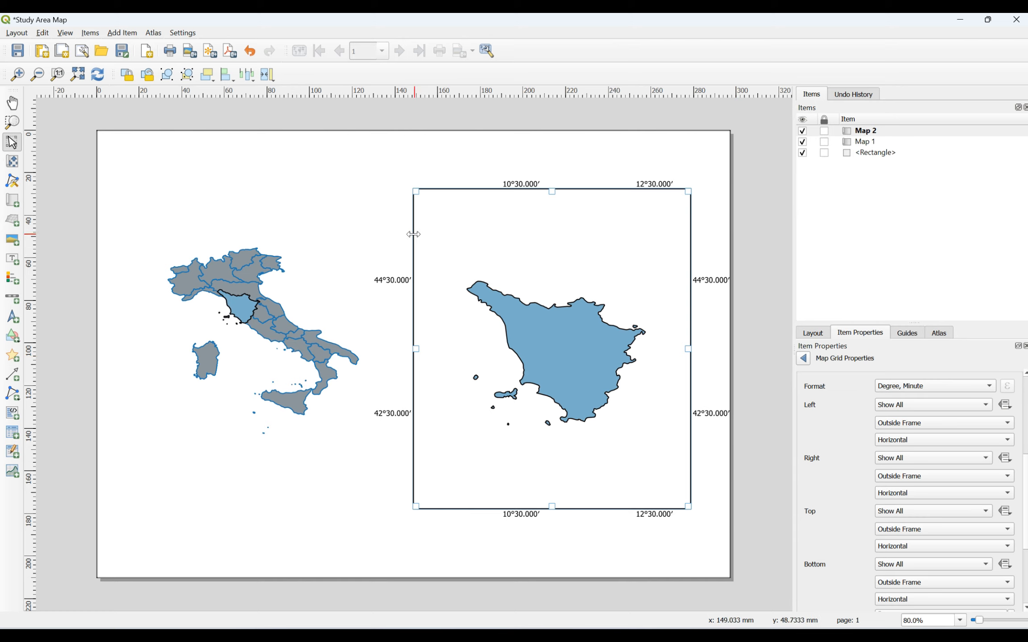
Step: Keep the left side of the grid showing all coordinates
left_click(892, 409)
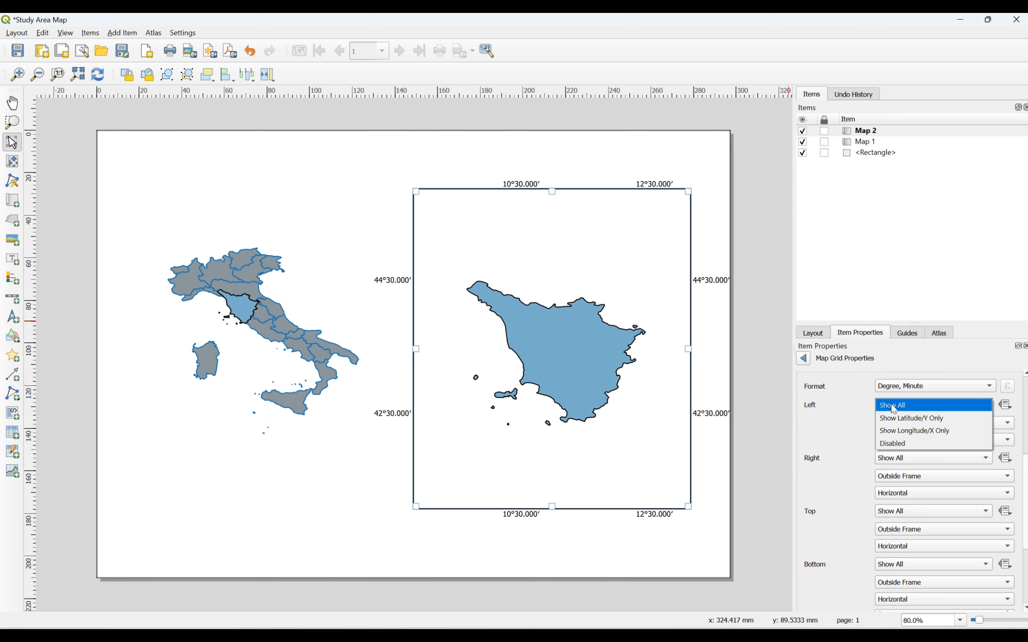
left_click(863, 413)
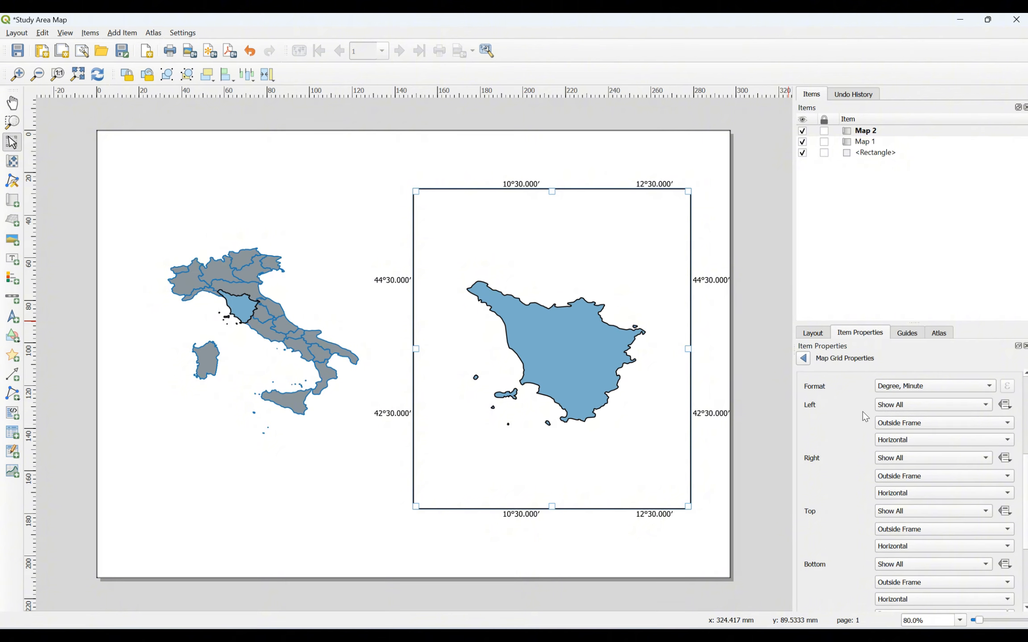
left_click(894, 407)
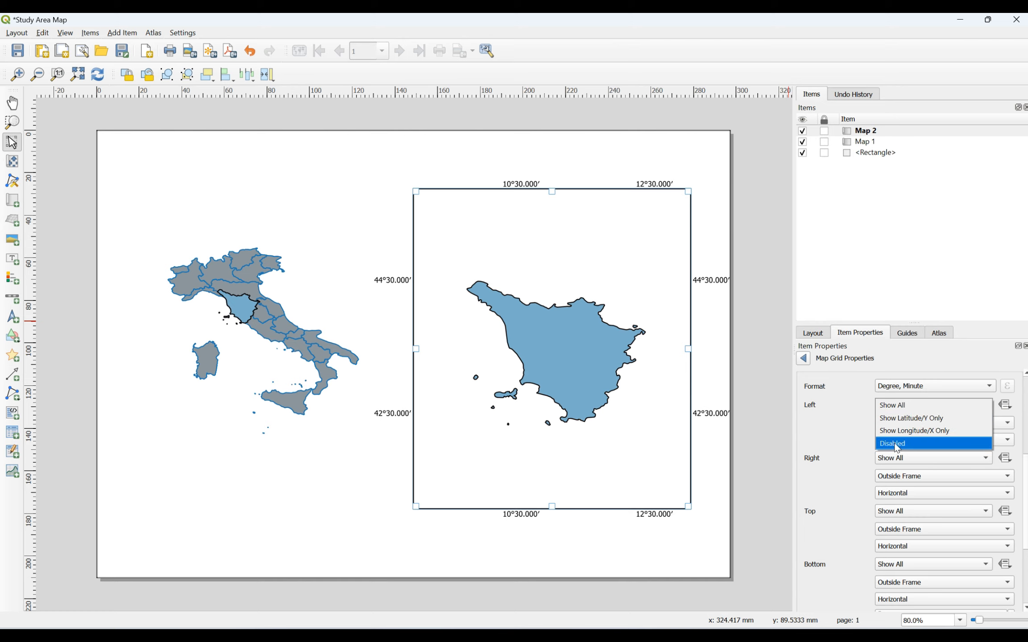
left_click(863, 413)
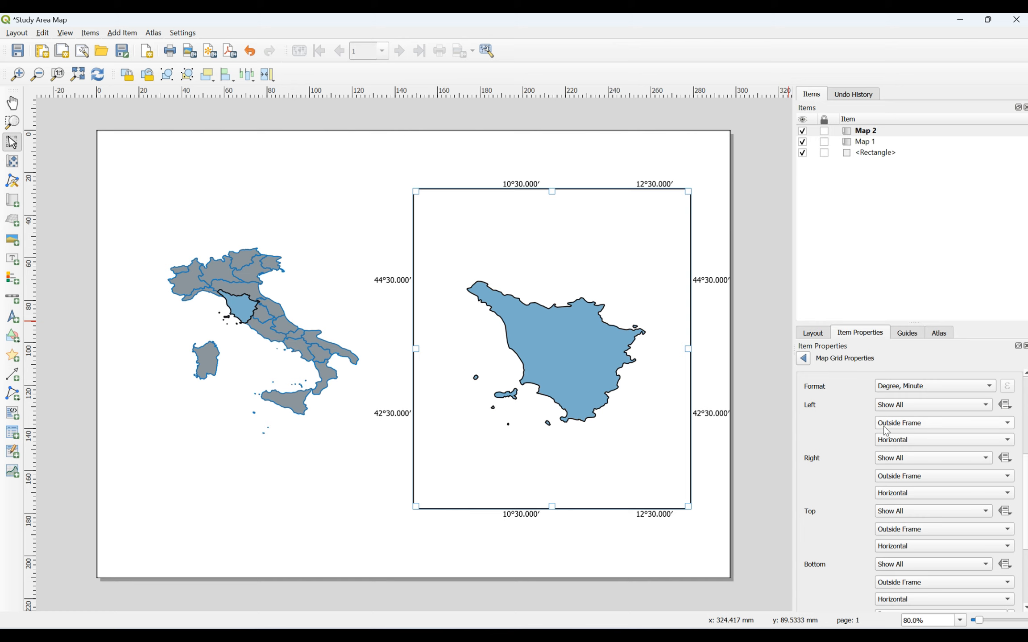
Step: Try Inside Frame for the left labels, revert to Outside Frame, and bring up the left direction choices
left_click(906, 423)
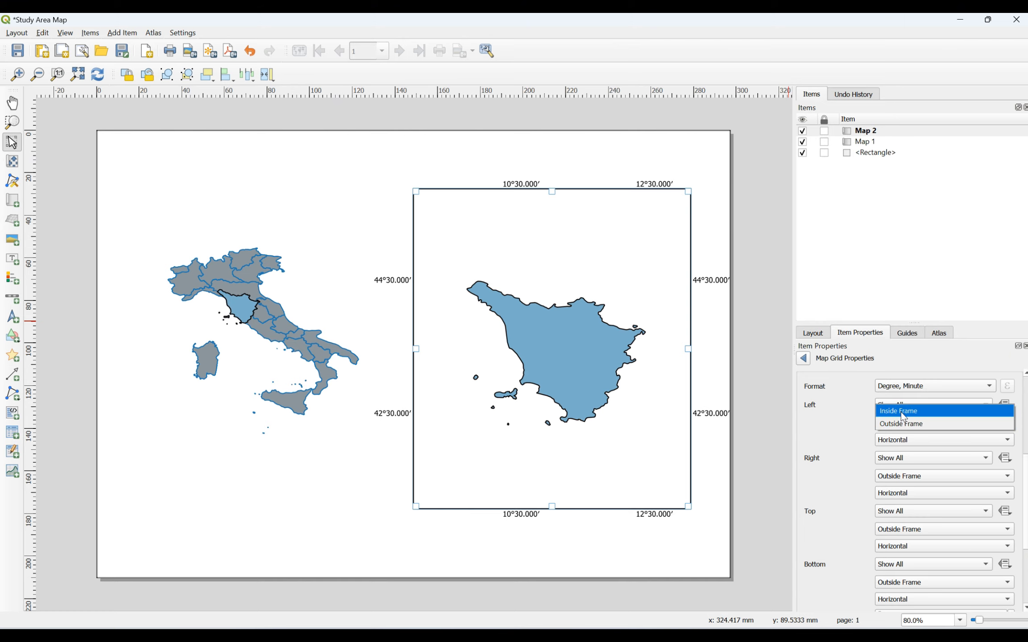
left_click(903, 411)
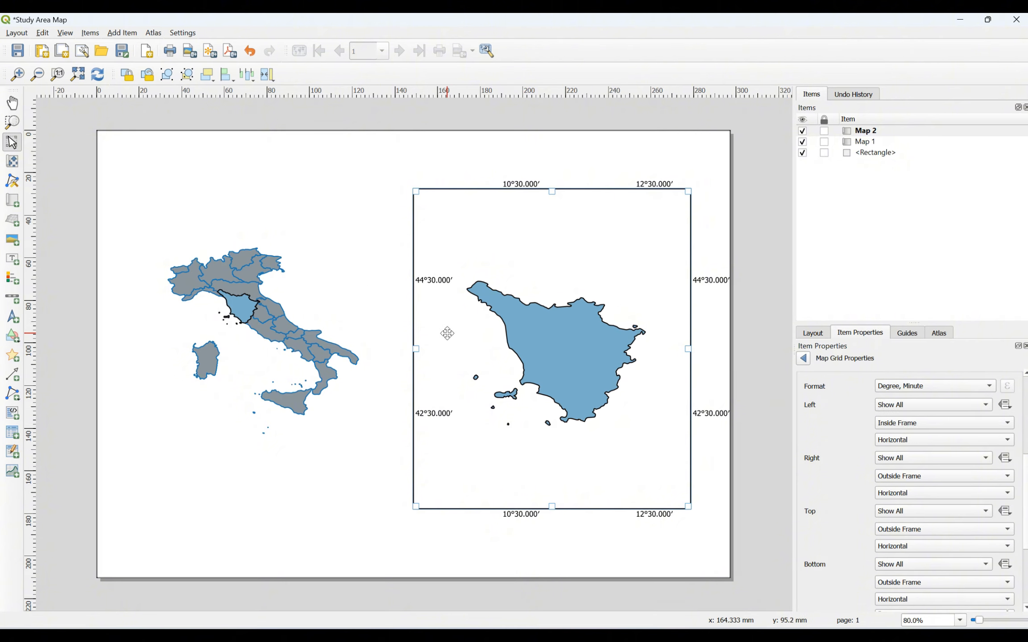
left_click(901, 428)
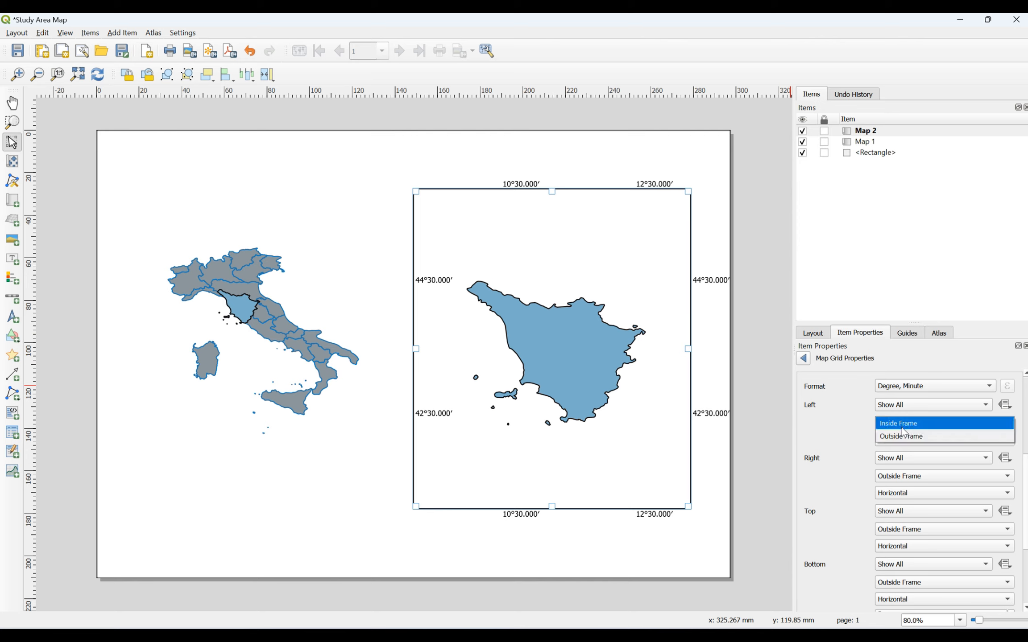
left_click(902, 433)
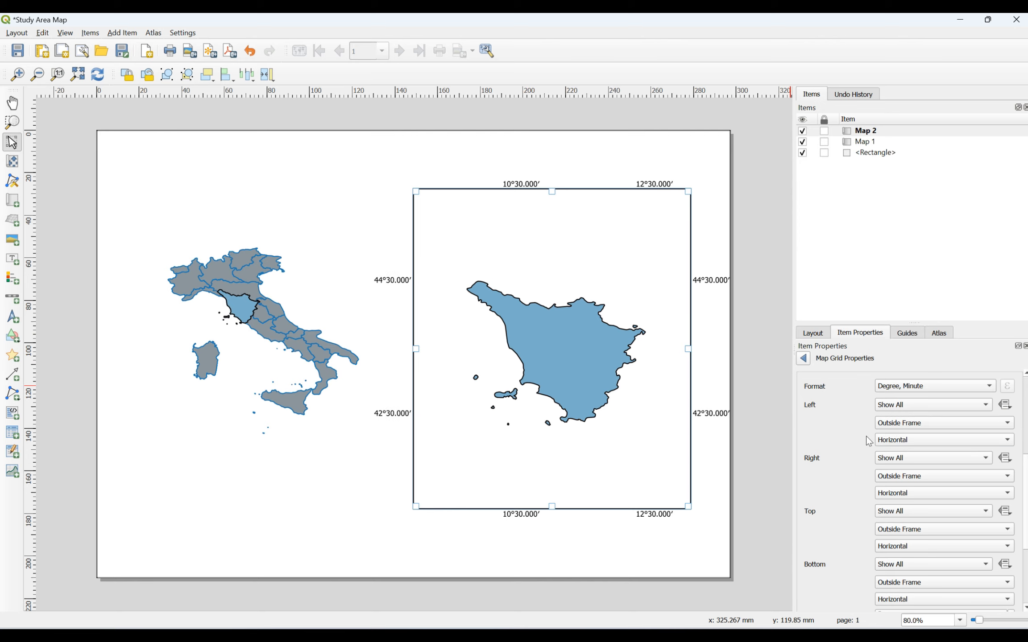
left_click(899, 447)
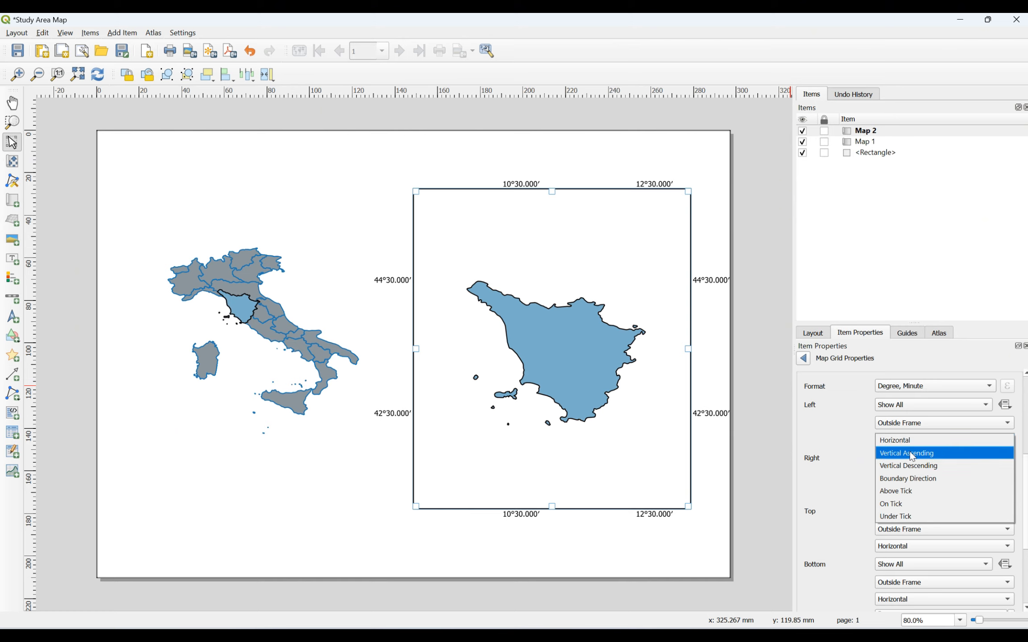
Step: Set the Tuscany grid's Left and Right annotation directions to Vertical Ascending
left_click(910, 451)
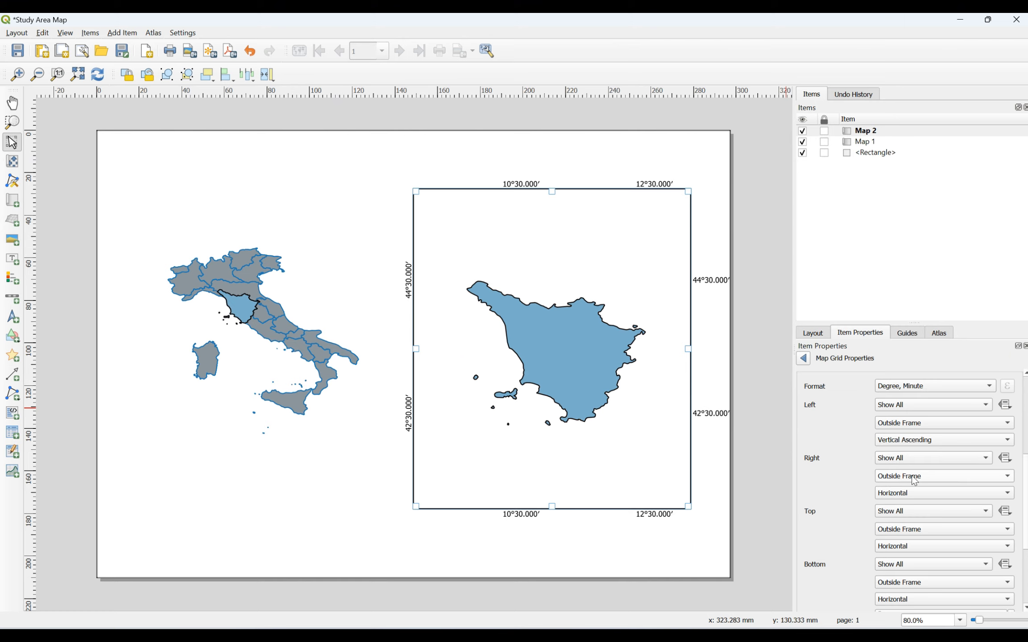
left_click(911, 492)
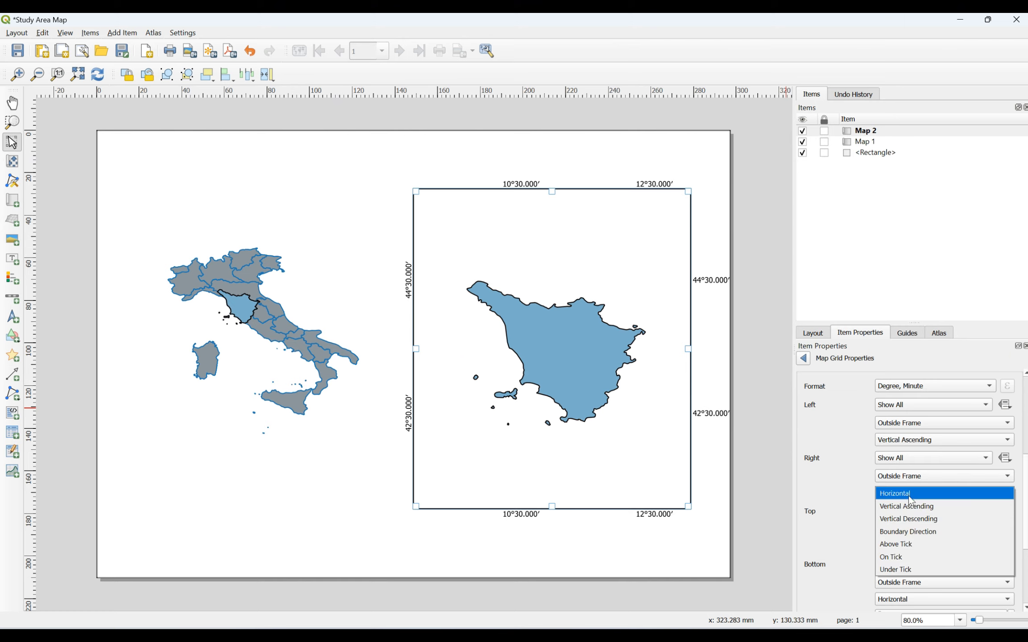
left_click(912, 506)
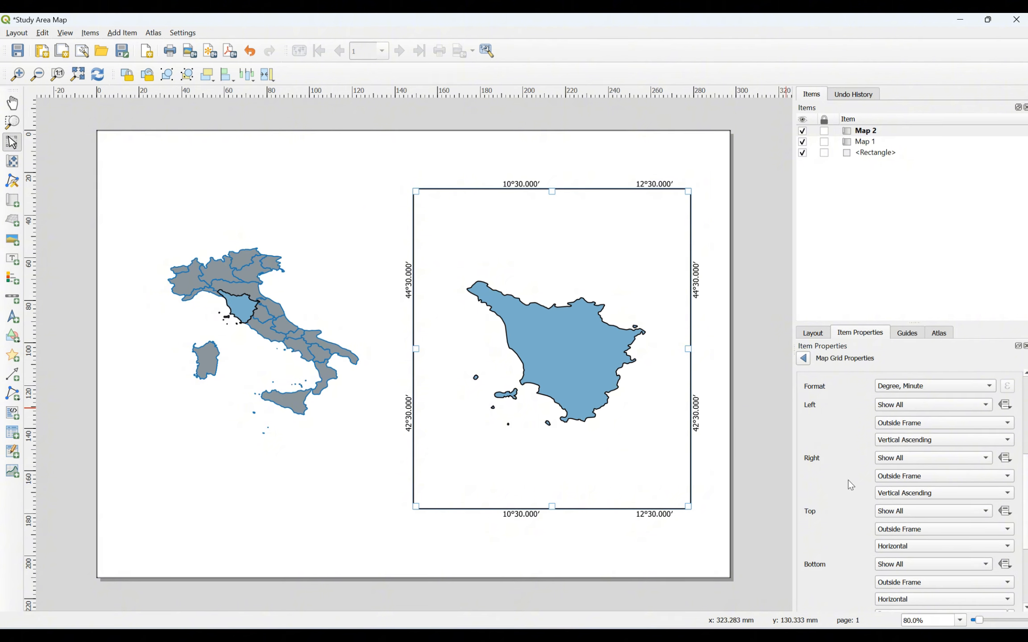
scroll(990, 495, "down", 3)
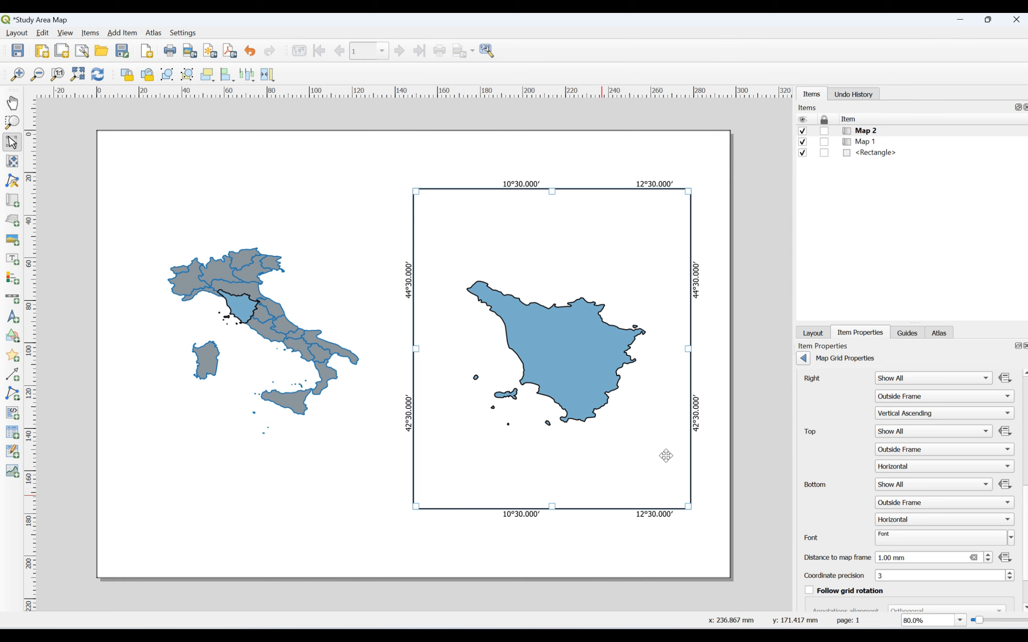
Step: Raise the Tuscany grid annotation font size from 10 to 12 points
left_click_drag(1026, 506, 1025, 532)
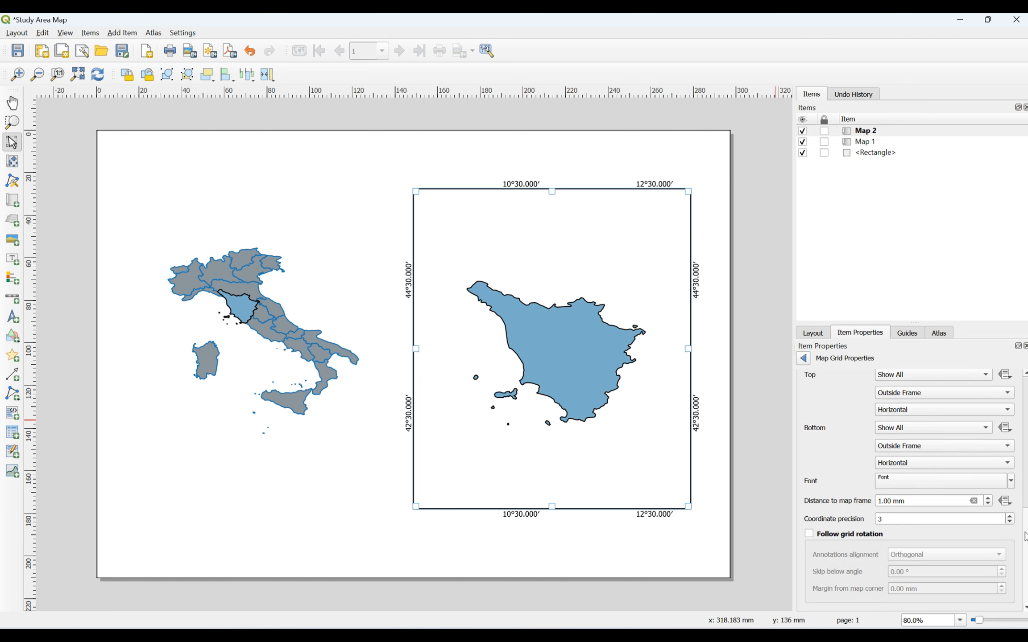
left_click(1010, 482)
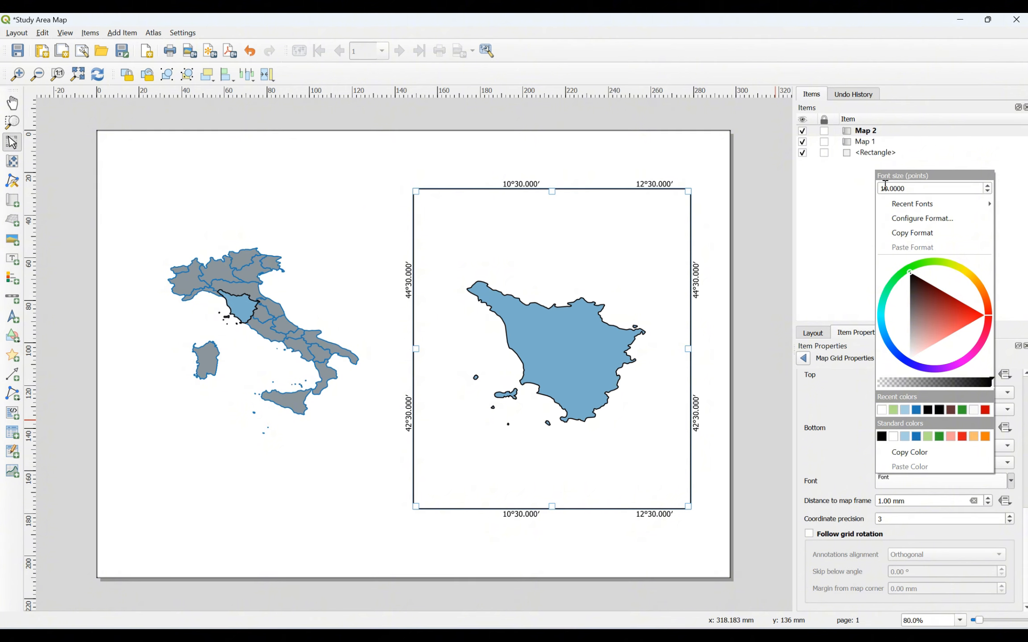
left_click(988, 186)
left_click(988, 185)
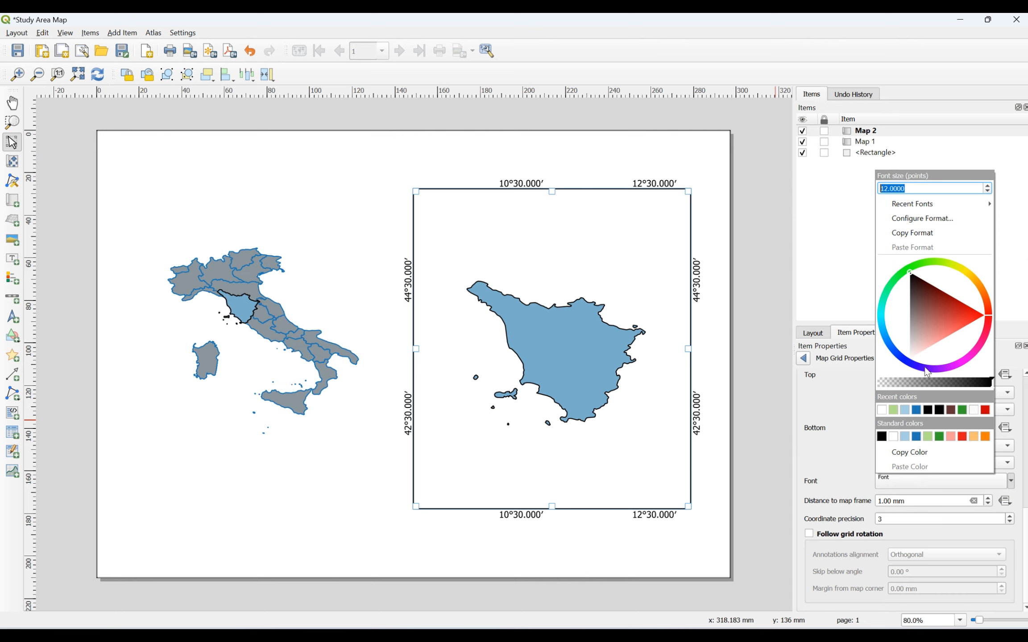
left_click(881, 434)
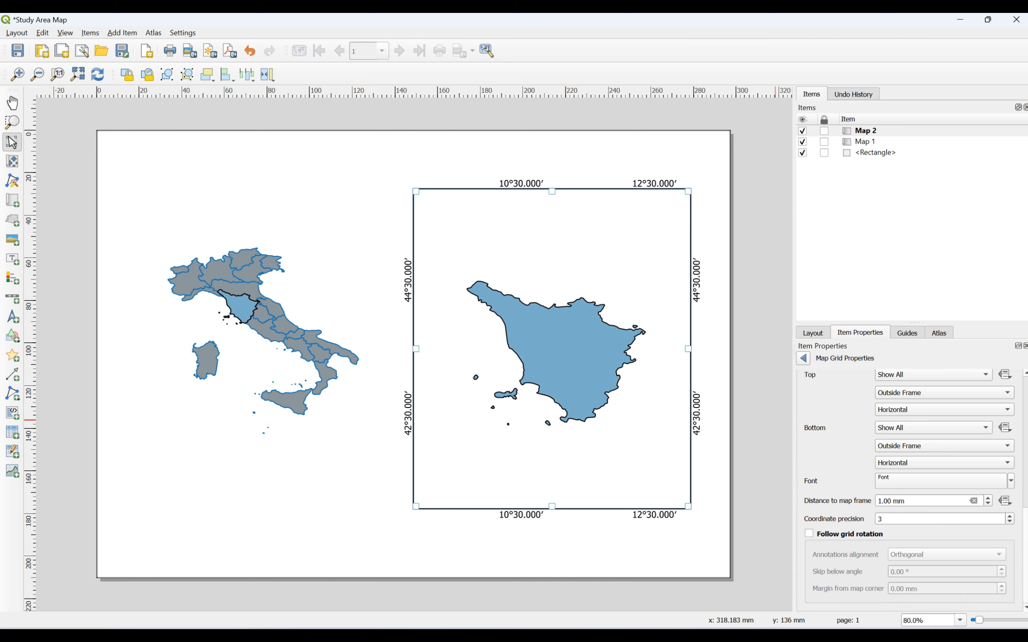
left_click_drag(1025, 552, 1021, 391)
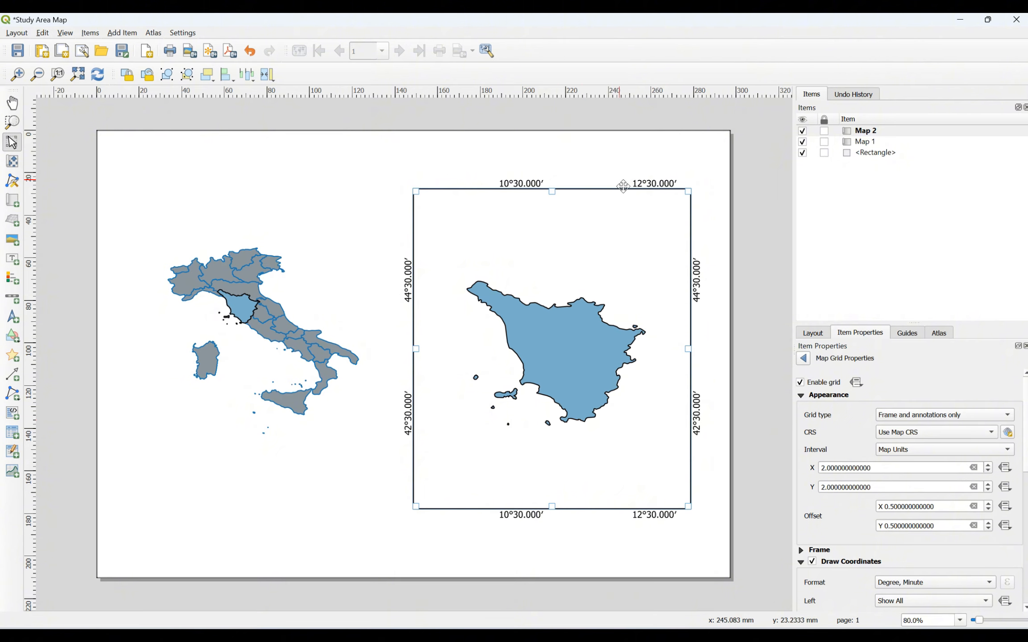
Step: Return to the Map 2 item properties and select the page's background rectangle
left_click(805, 359)
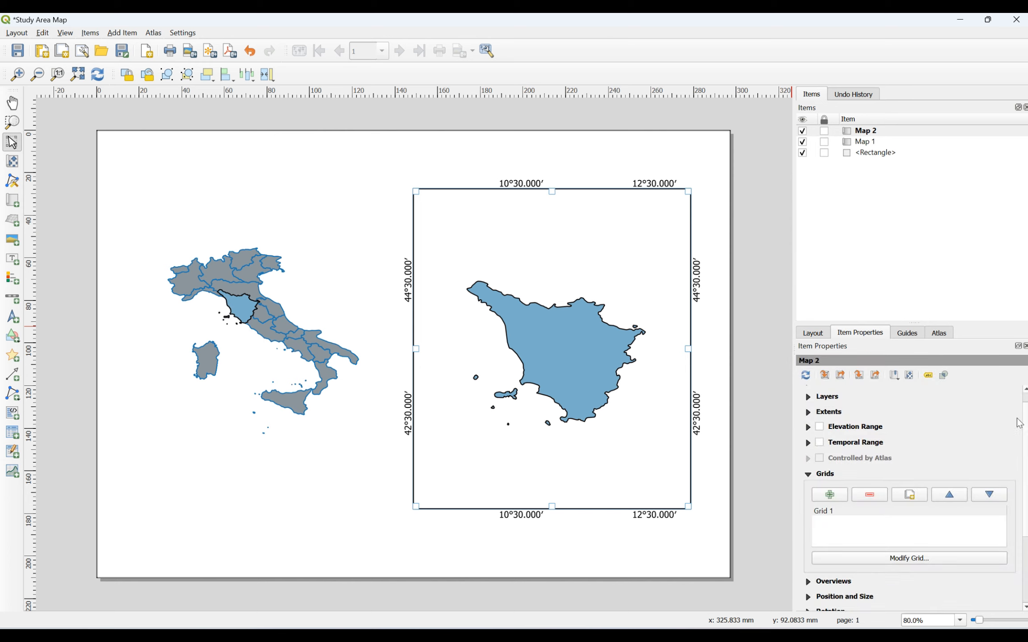
scroll(1019, 423, "down", 4)
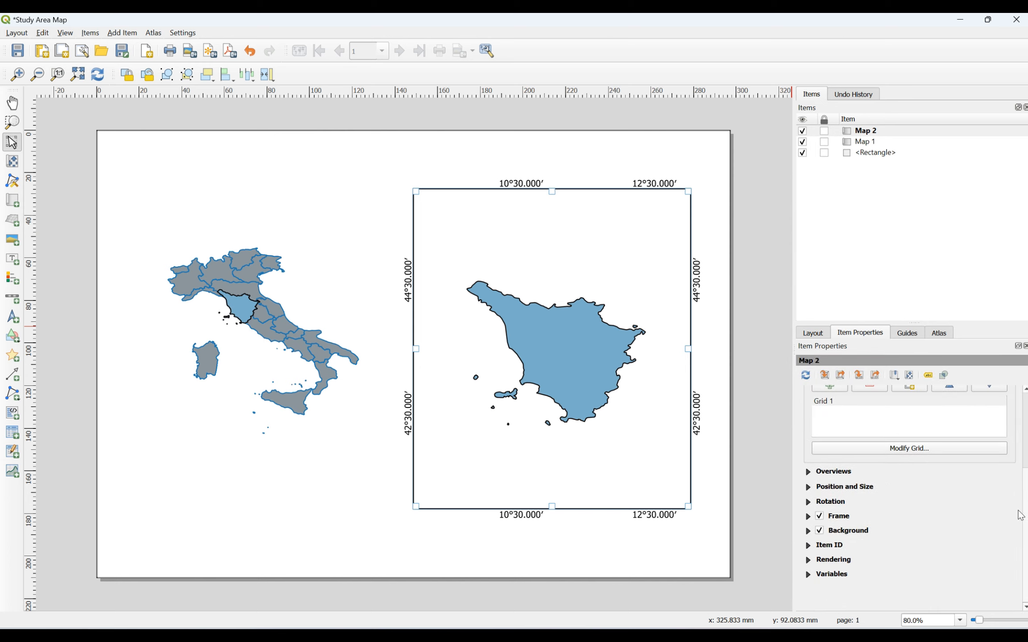
scroll(1019, 515, "up", 4)
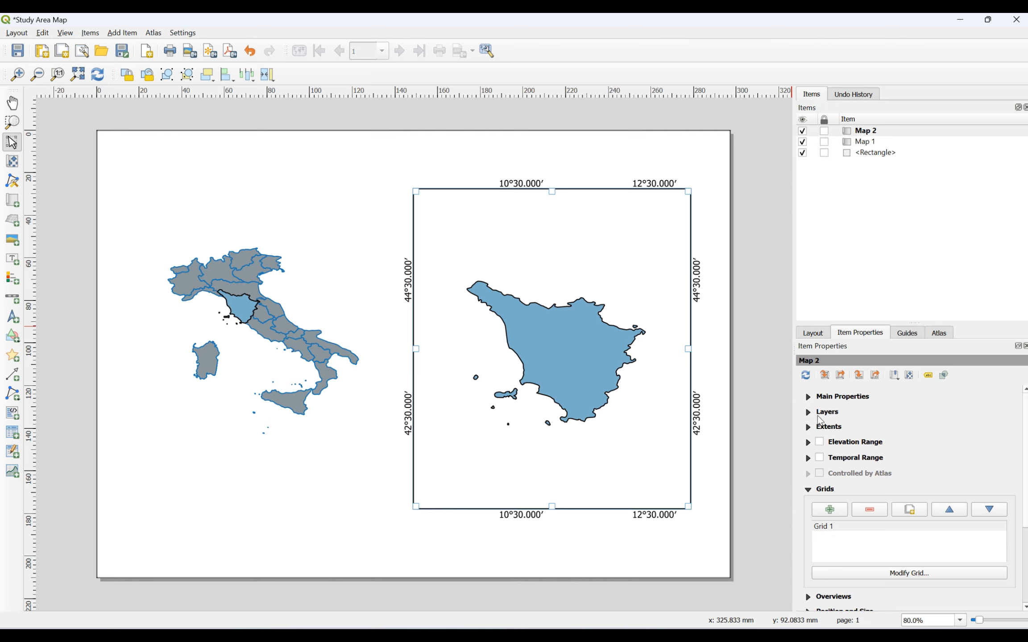
left_click(808, 412)
left_click(809, 413)
left_click(449, 170)
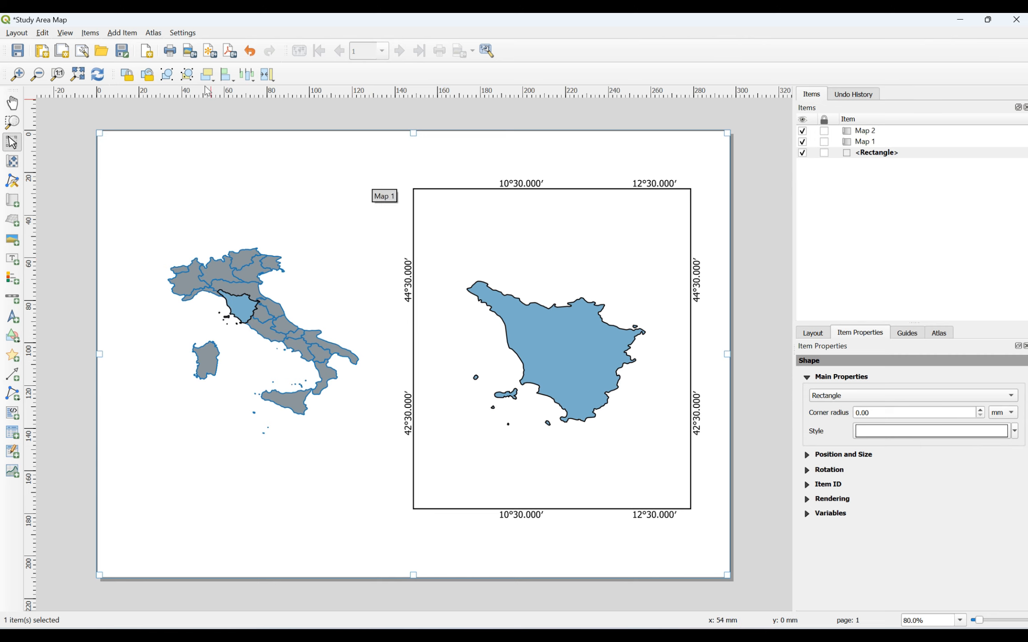
Step: Draw a new text label box on the page just below the Italy map
left_click(136, 33)
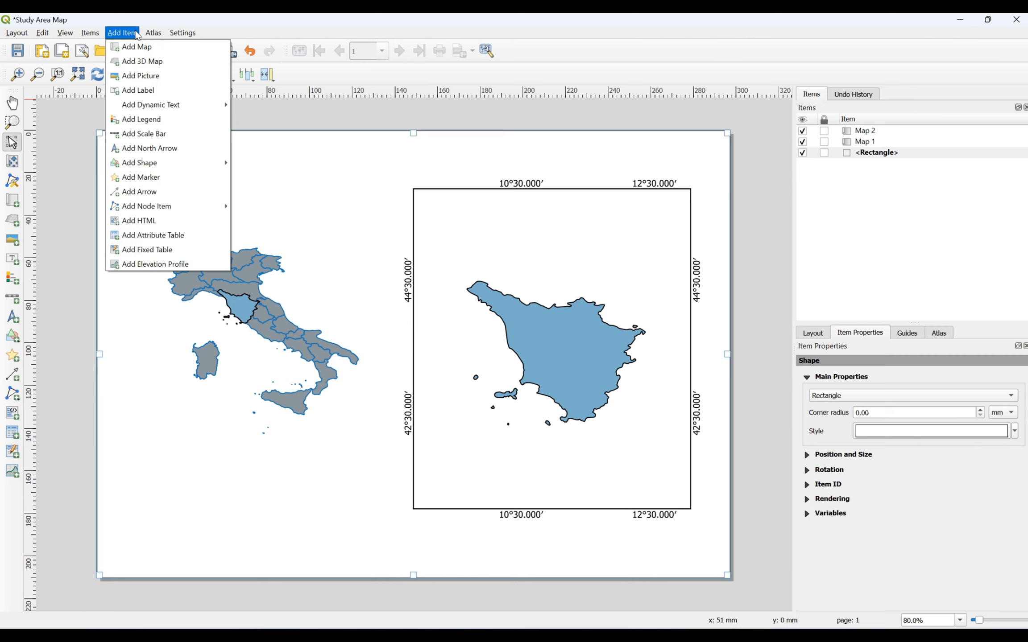
left_click(135, 91)
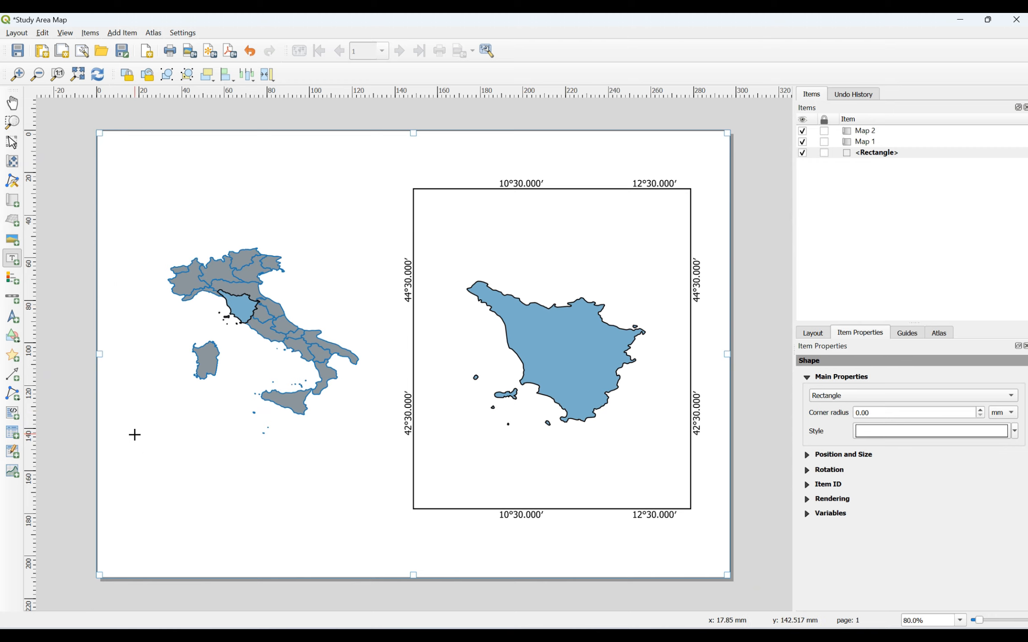
left_click_drag(133, 438, 277, 485)
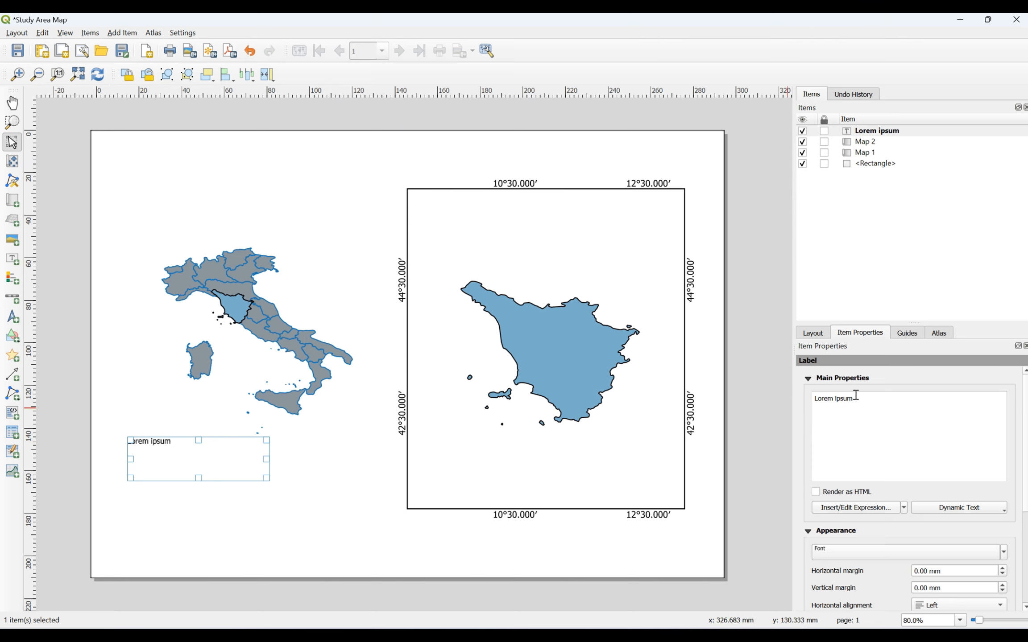
Step: Delete the label's Lorem ipsum placeholder text
left_click_drag(855, 399, 814, 400)
right_click(875, 135)
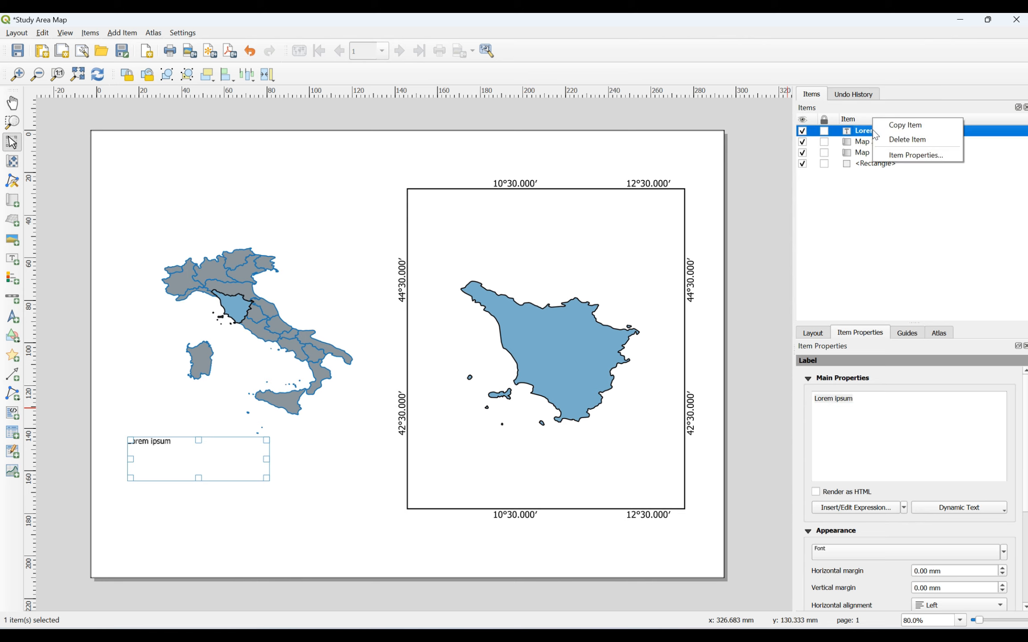
left_click(892, 156)
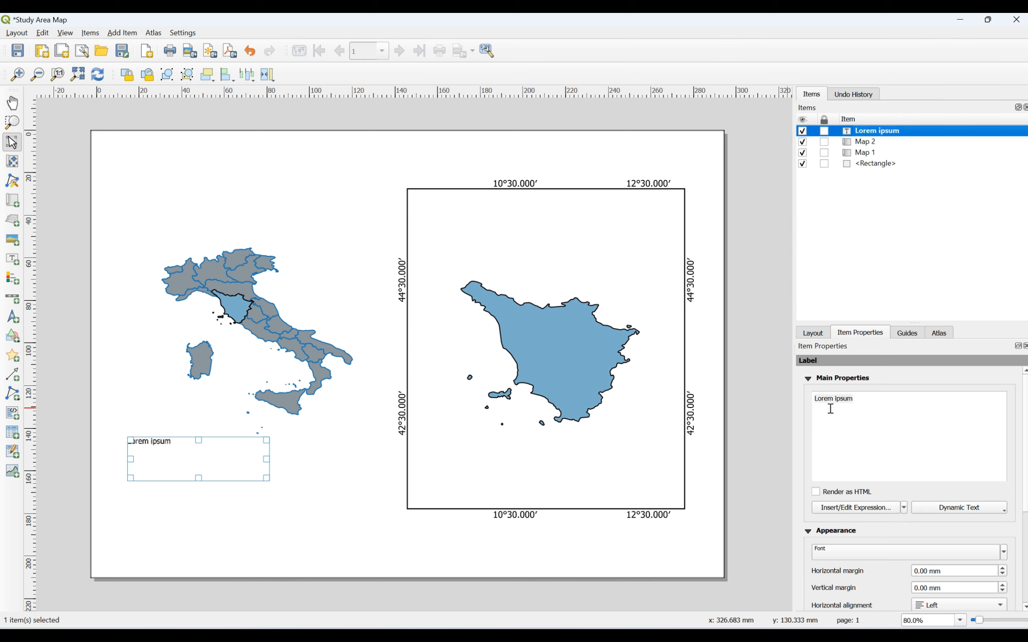
triple_click(856, 399)
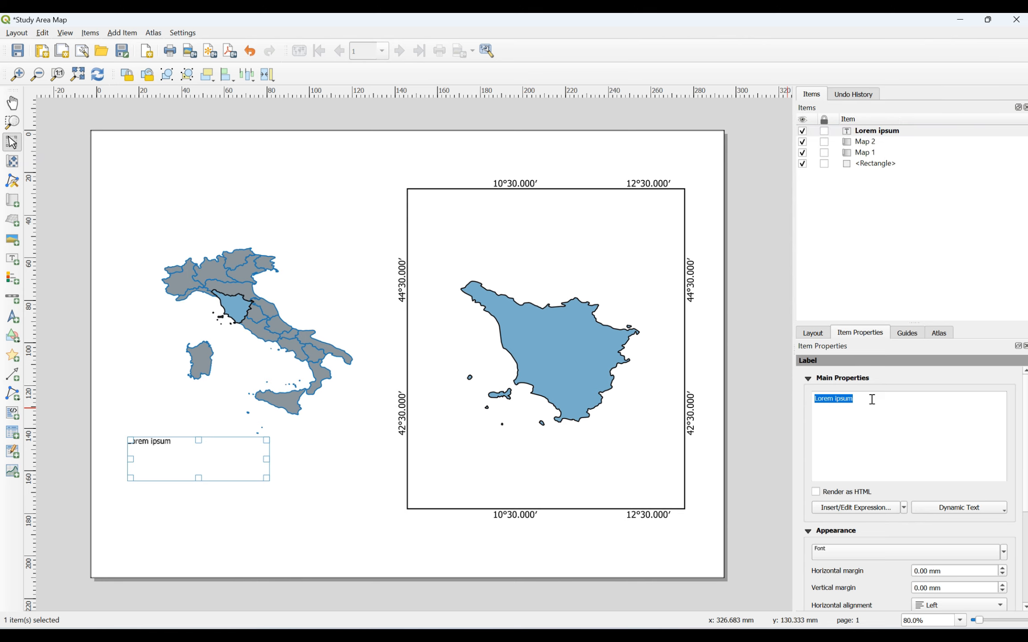
key("BackSpace")
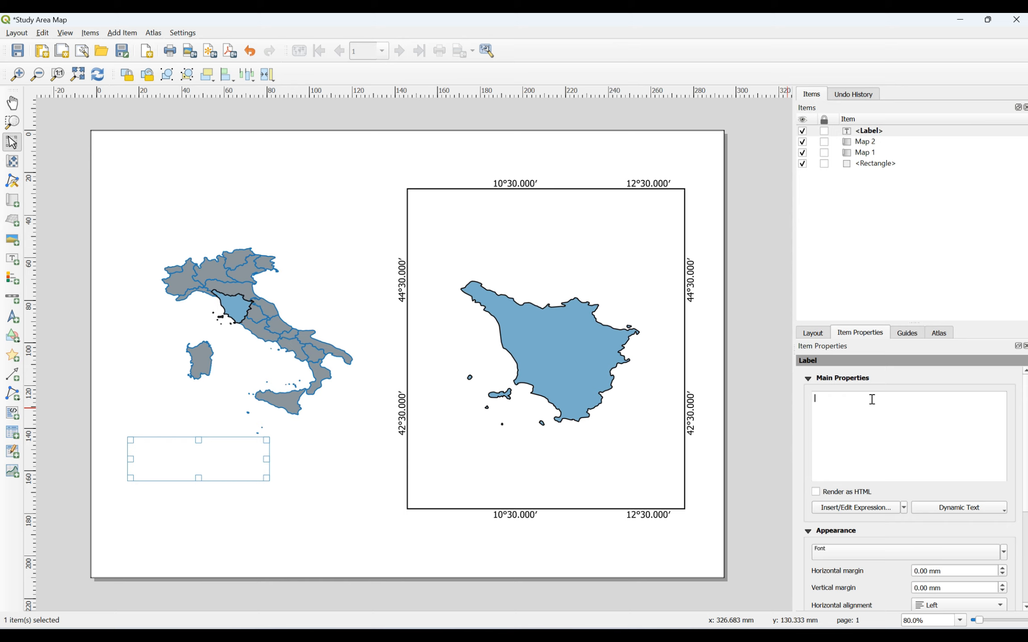
type("Italy")
Step: Make the label text read '(a)'
scroll(1022, 409, "down", 1)
scroll(910, 419, "up", 1)
scroll(1018, 446, "down", 3)
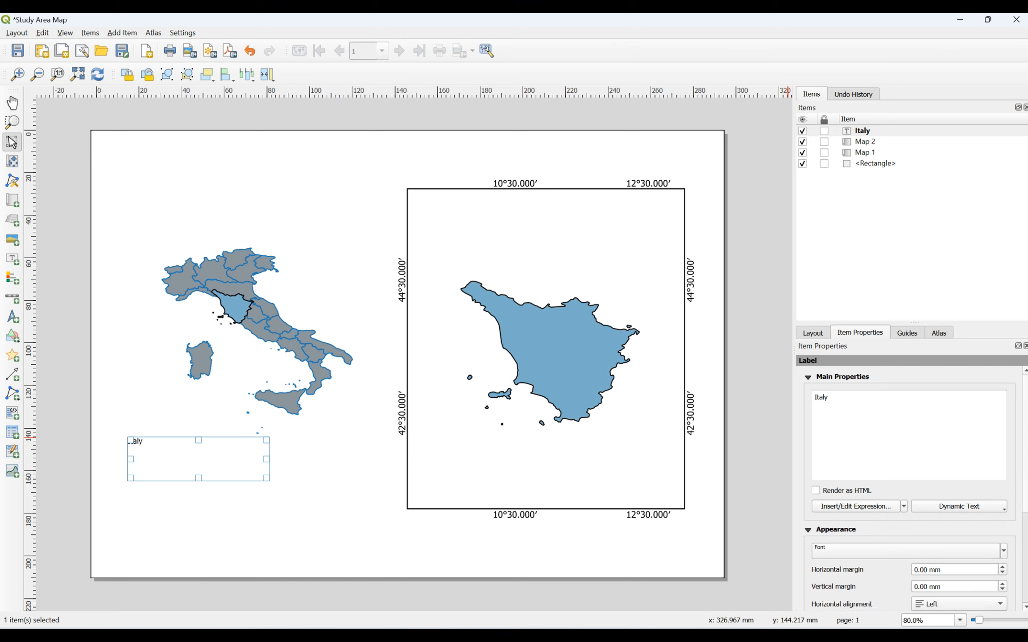
scroll(1024, 426, "up", 3)
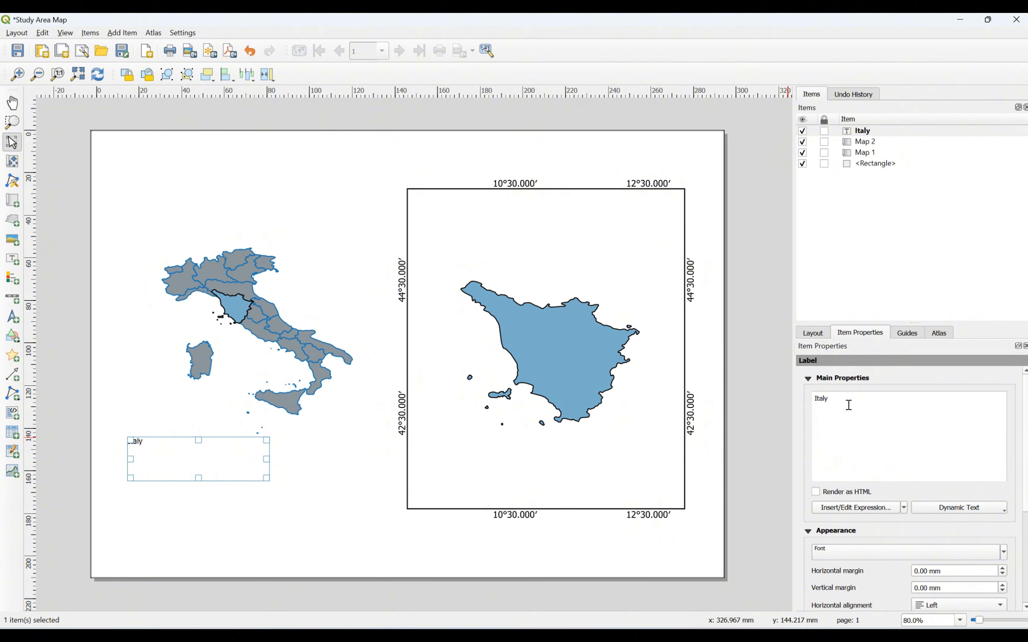
left_click_drag(848, 406, 789, 400)
type("0")
type("a")
left_click(998, 429)
scroll(910, 490, "down", 1)
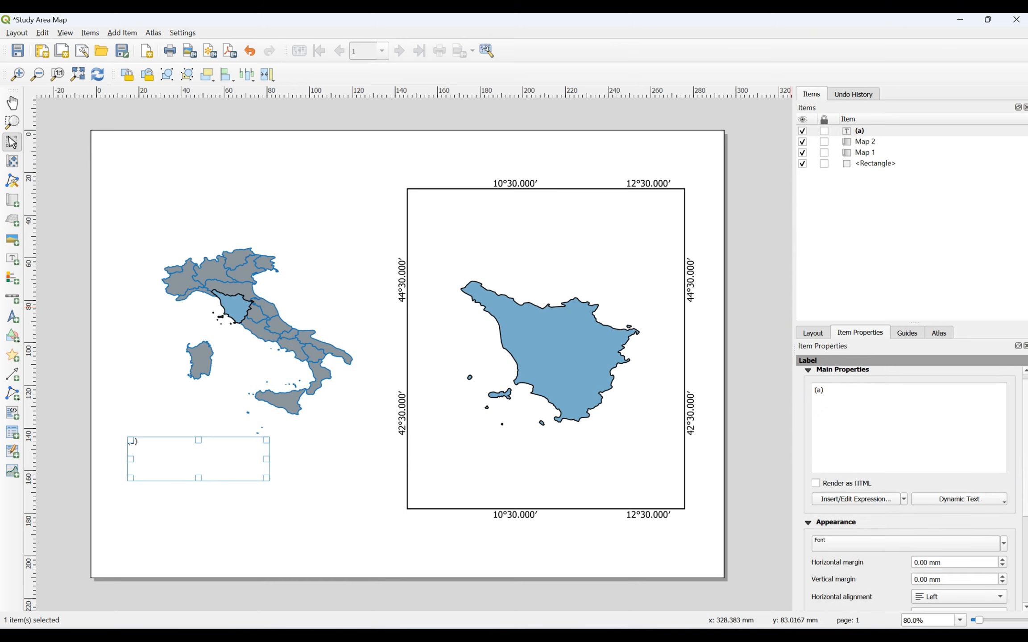
scroll(910, 491, "down", 3)
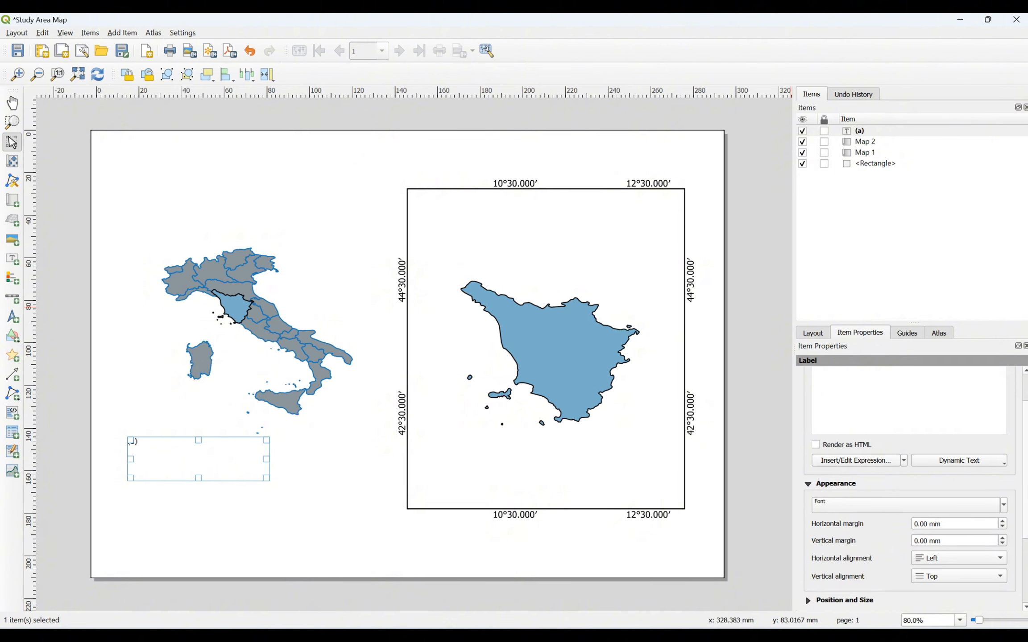
scroll(909, 490, "down", 3)
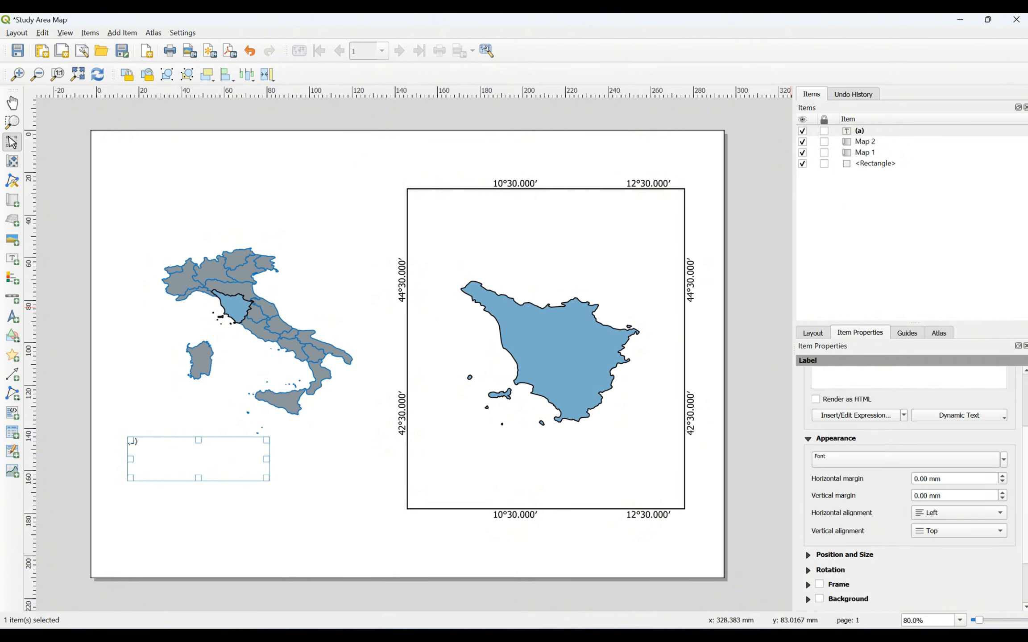
Step: Set the (a) label's font to Times New Roman
left_click(906, 459)
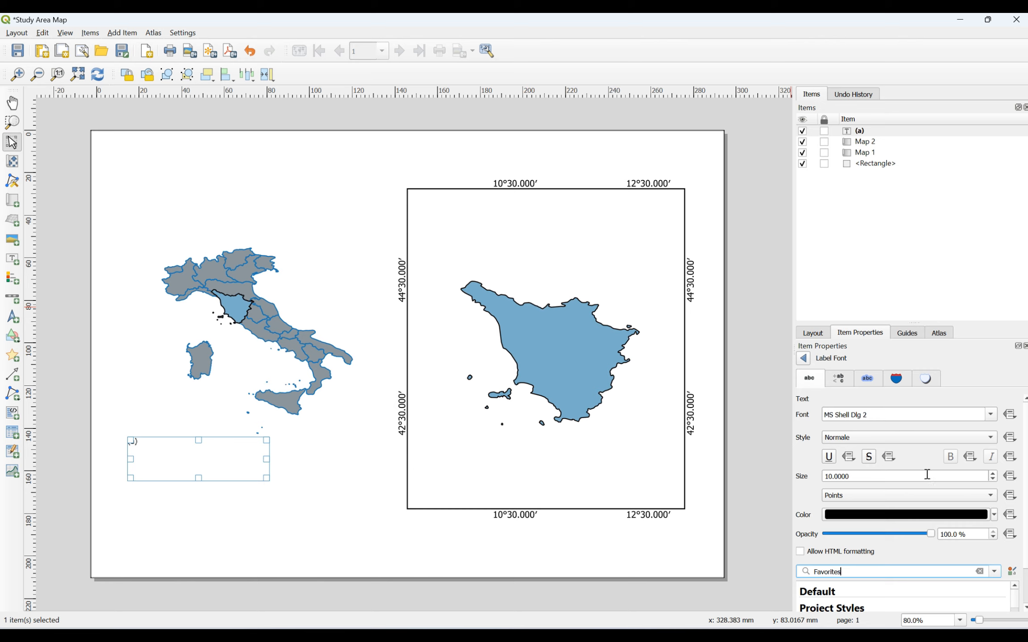
left_click(991, 415)
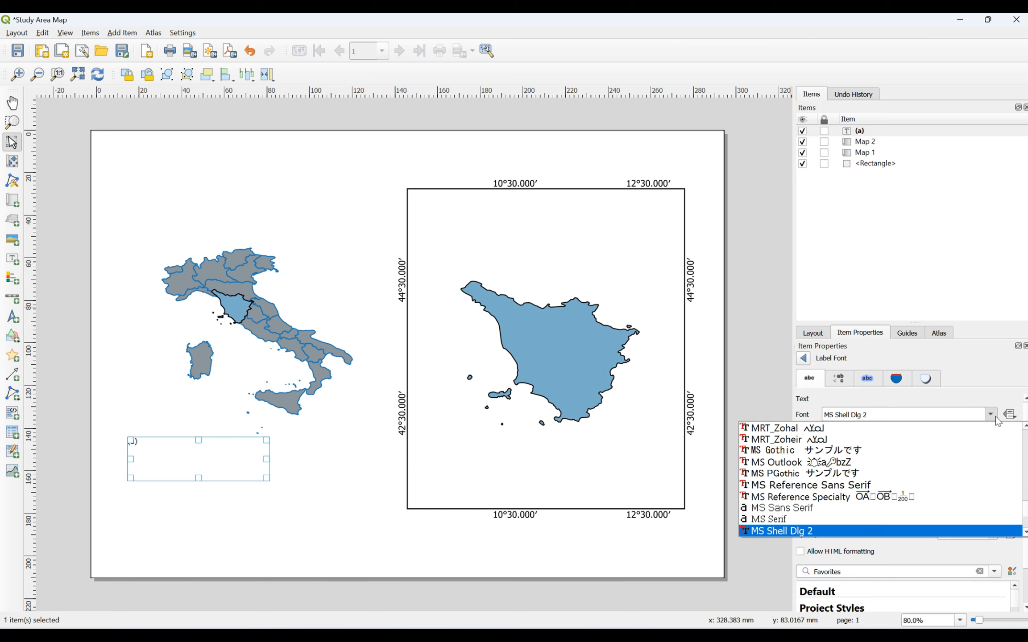
scroll(974, 428, "up", 7)
key("t")
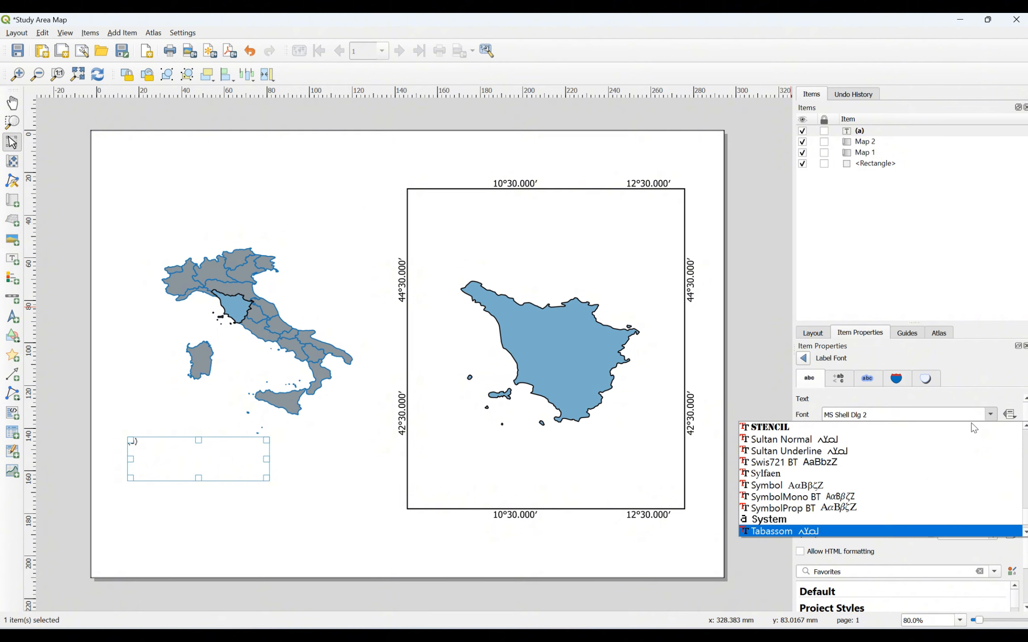
key("i")
key("t")
scroll(940, 520, "down", 2)
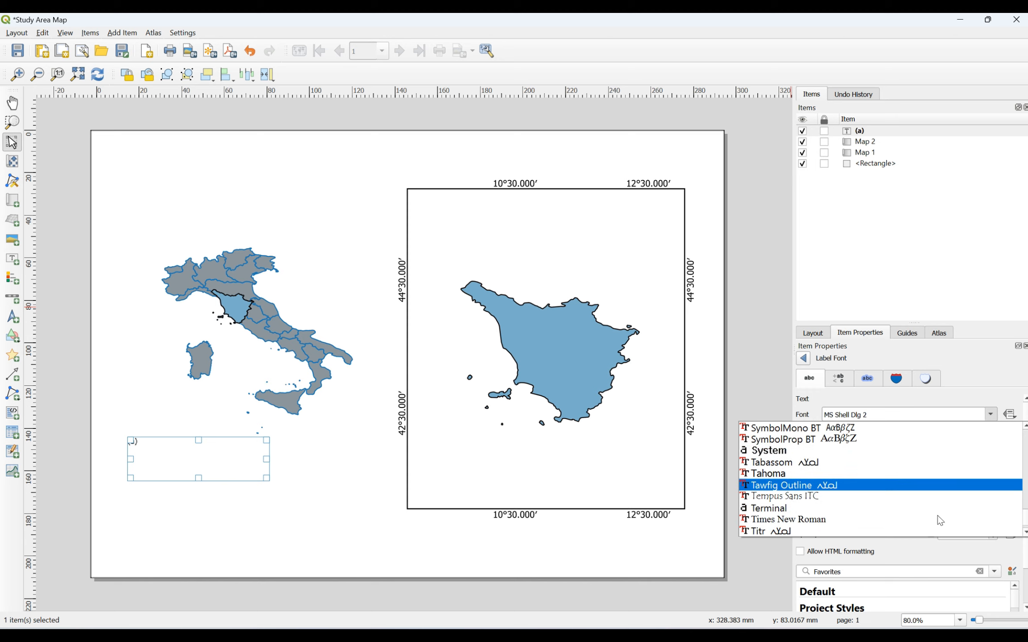
scroll(937, 518, "down", 1)
left_click(841, 486)
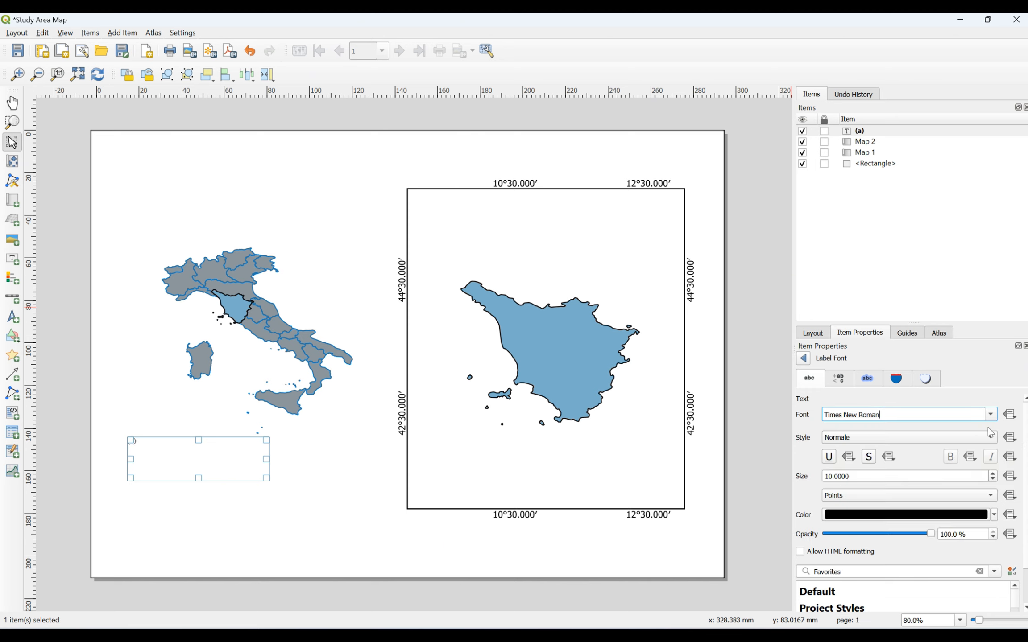
Step: Increase the (a) label's font size to 16 points
left_click(993, 473)
left_click(993, 474)
left_click(993, 474)
left_click(993, 474)
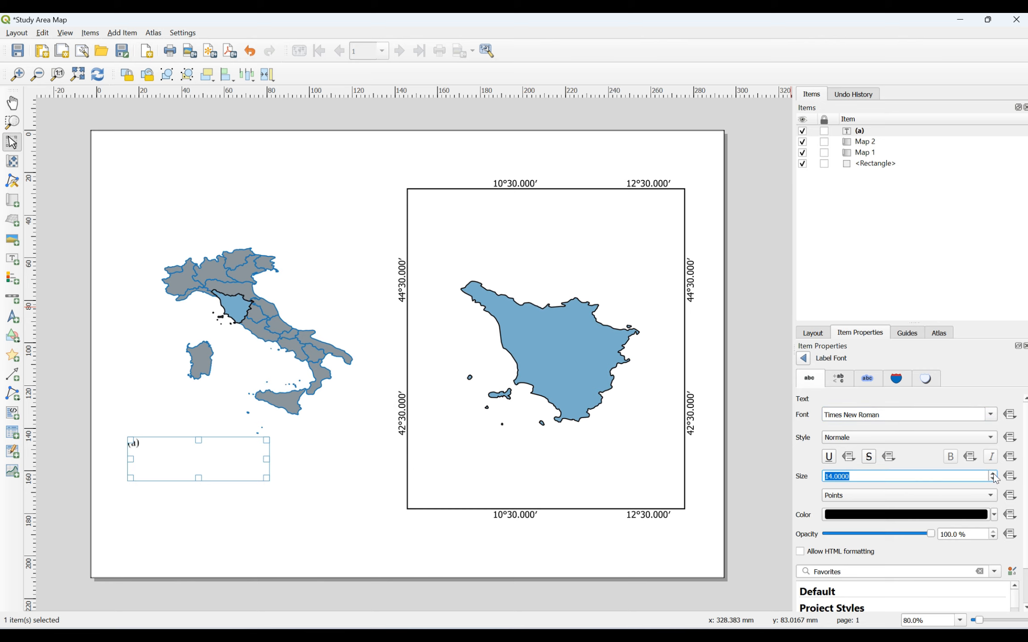
left_click(993, 474)
left_click(993, 474)
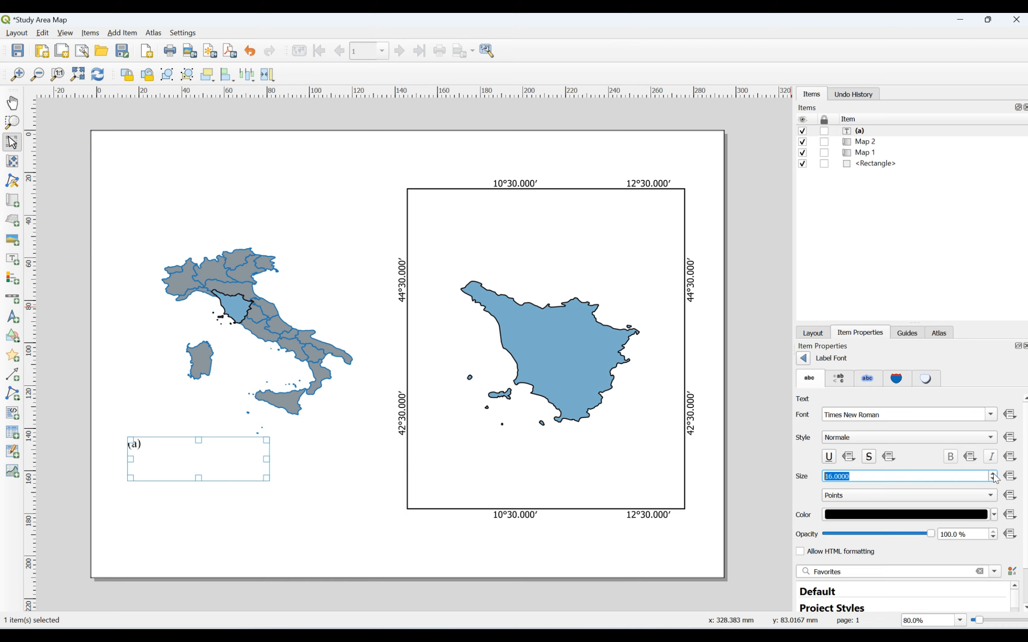
left_click(813, 502)
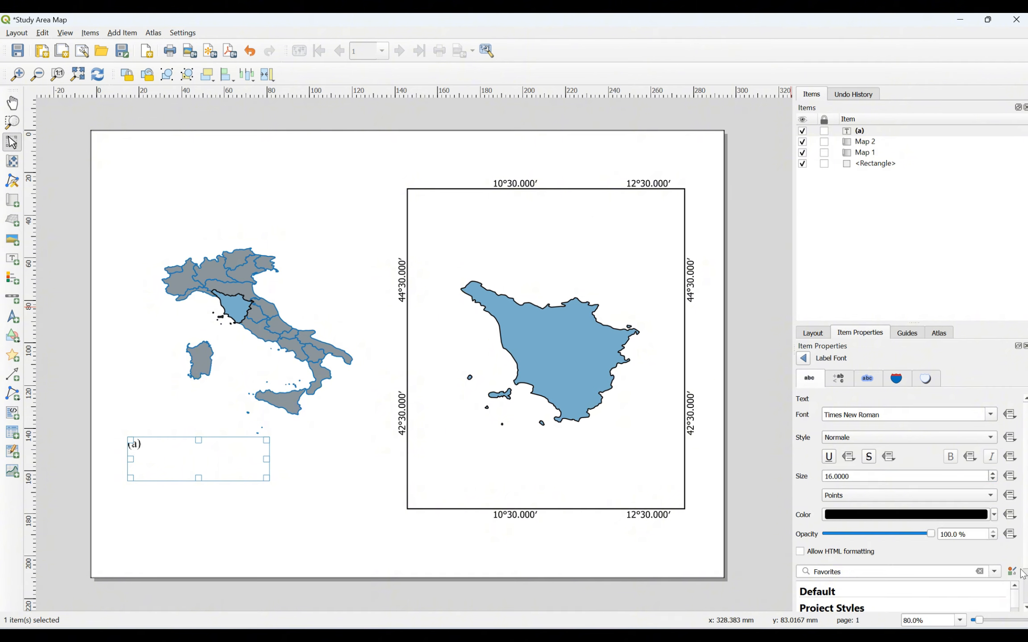
scroll(1023, 579, "down", 1)
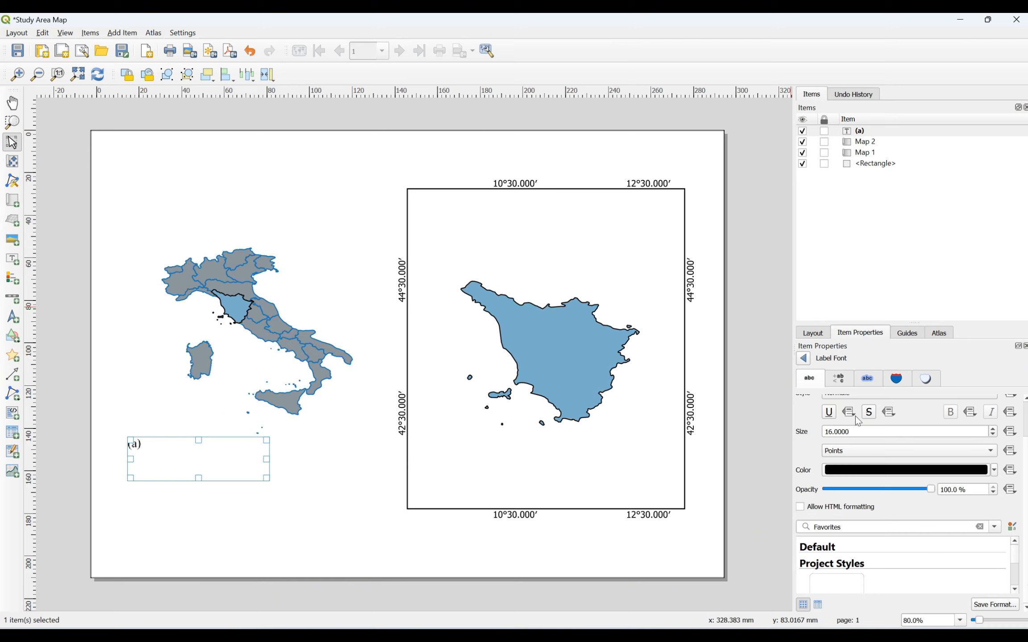
scroll(912, 502, "up", 1)
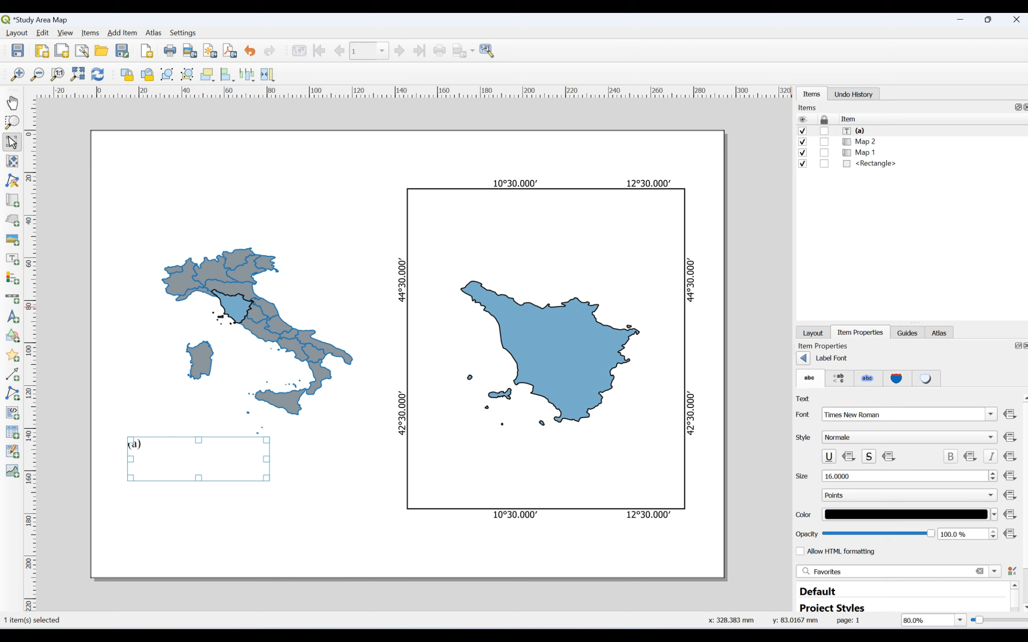
left_click(803, 358)
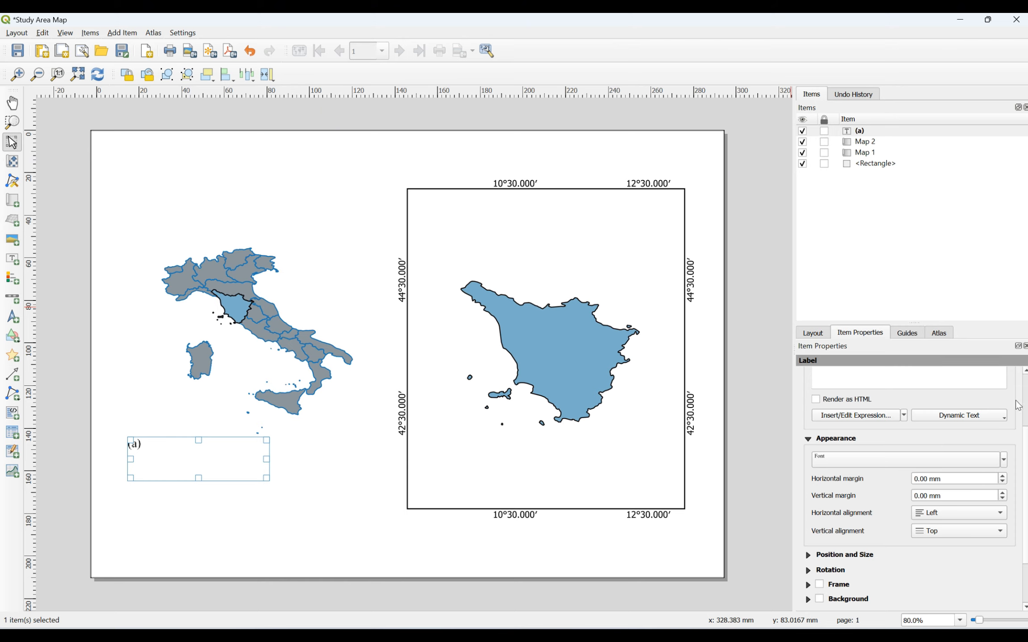
Step: Shrink the (a) label box to fit its text and move it above the Italy map
scroll(1024, 392, "up", 1)
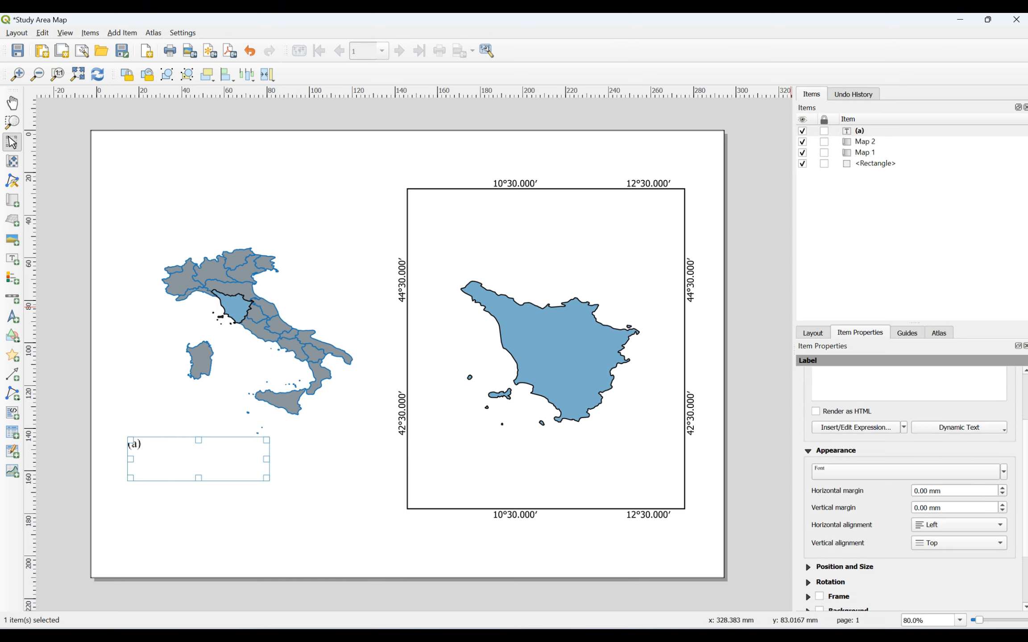
scroll(1022, 393, "up", 3)
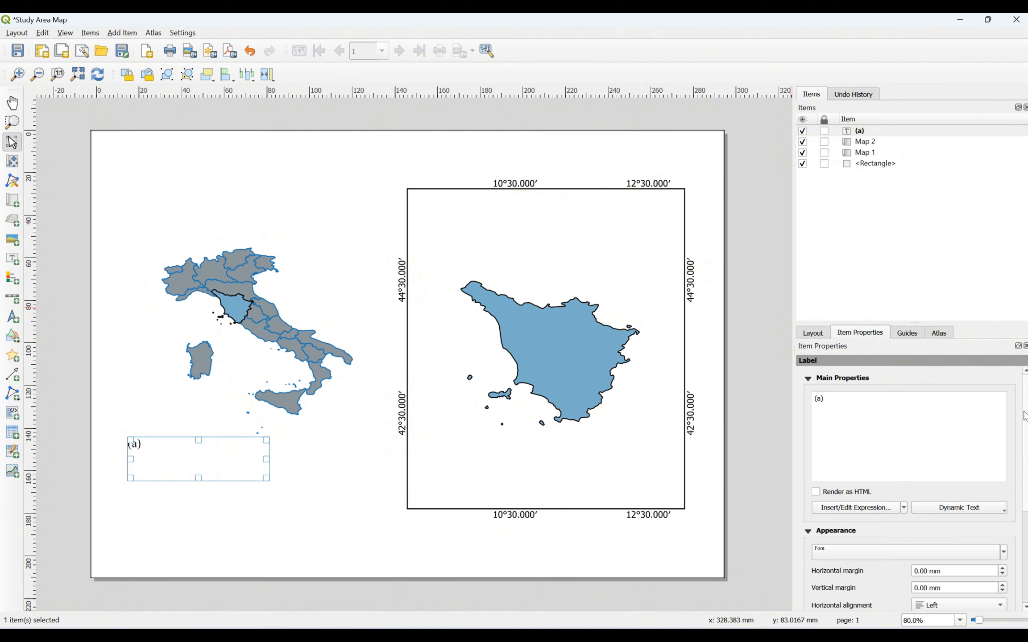
scroll(805, 601, "down", 5)
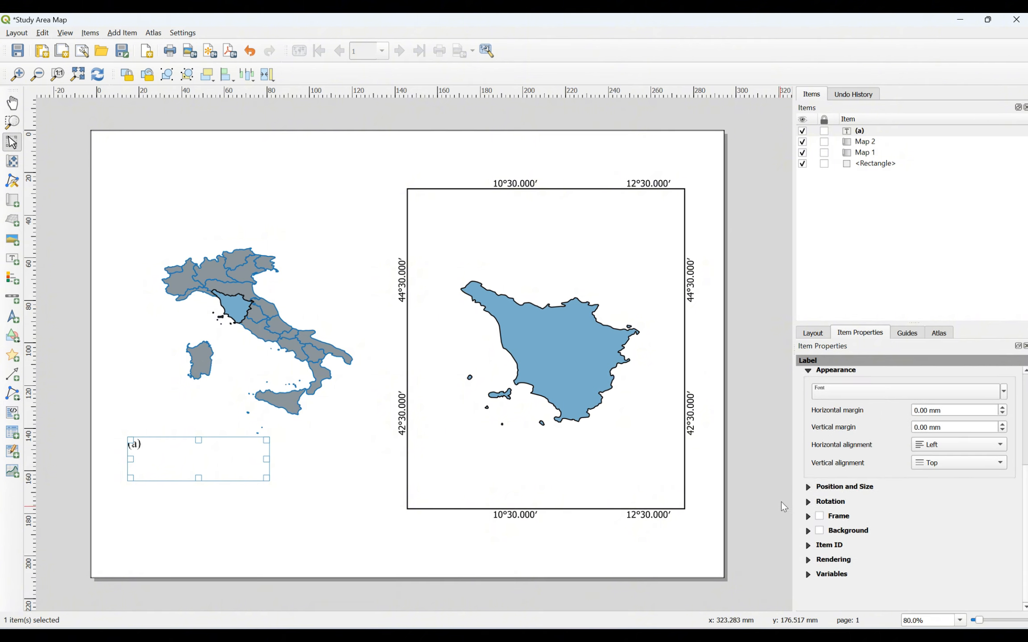
left_click(809, 487)
left_click(810, 488)
left_click_drag(266, 478, 164, 218)
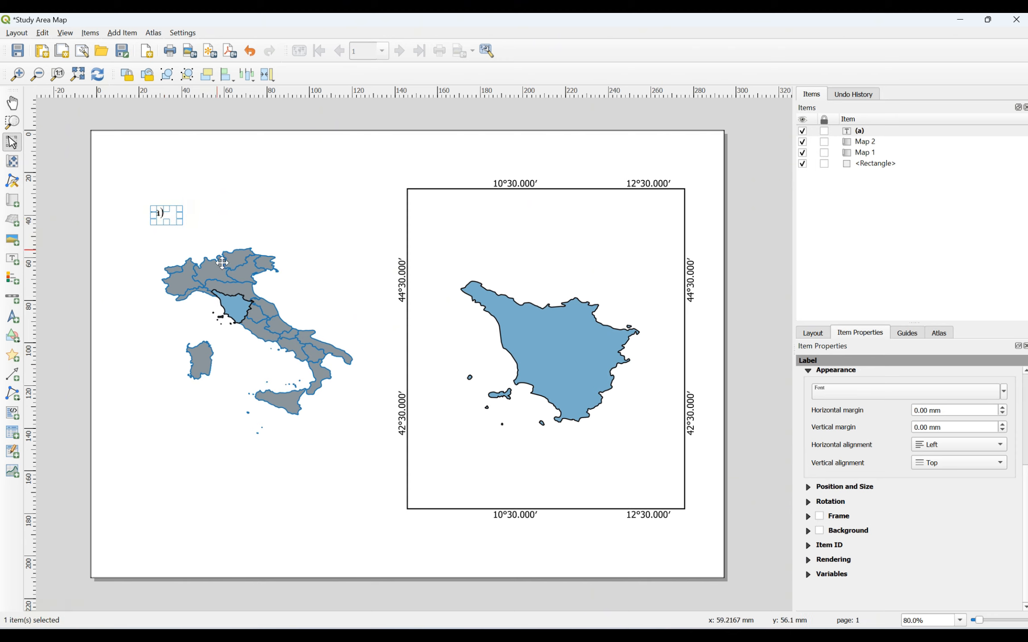
left_click(220, 425)
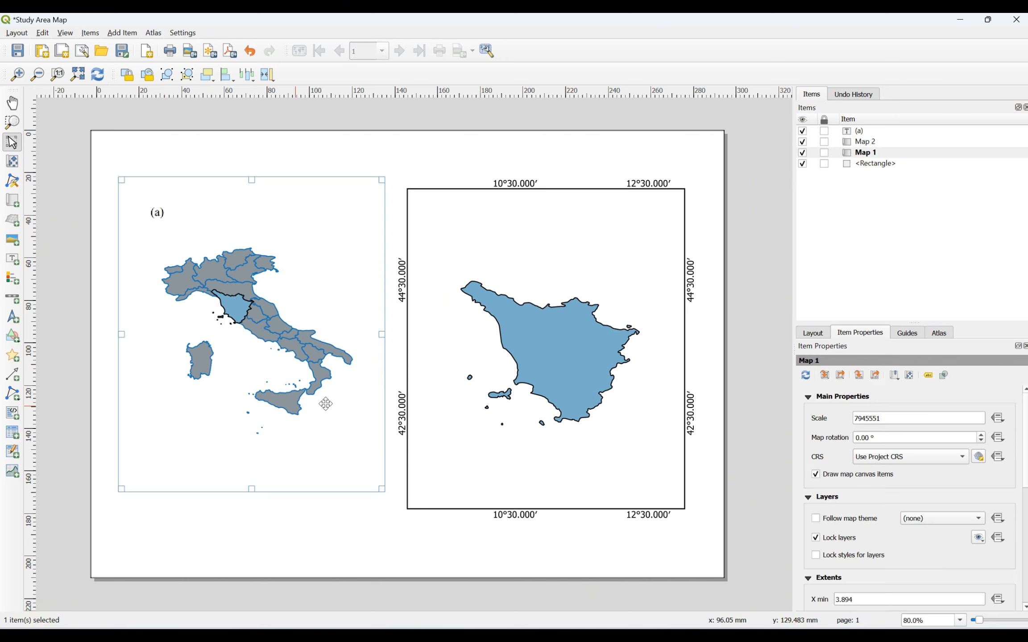
Step: Select the page rectangle, then the (a) label, then the Tuscany map
left_click(643, 564)
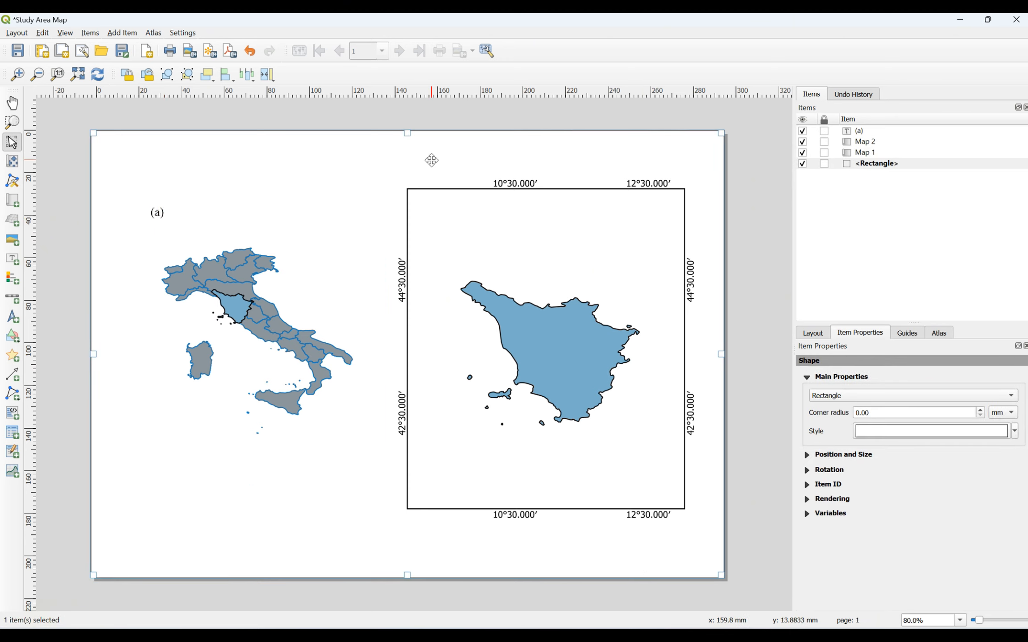
left_click(156, 211)
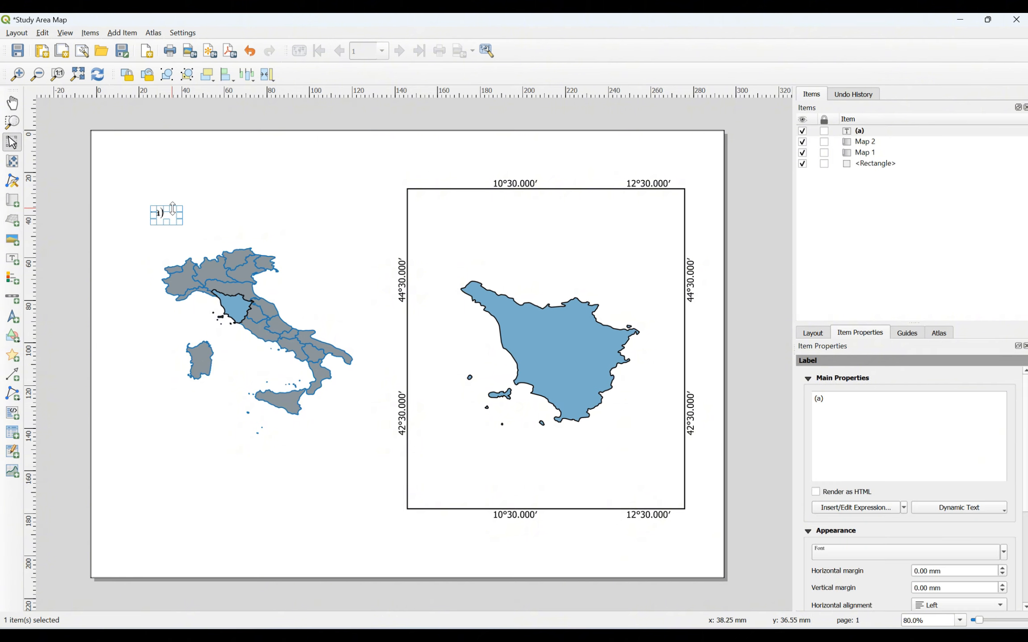
left_click(445, 206)
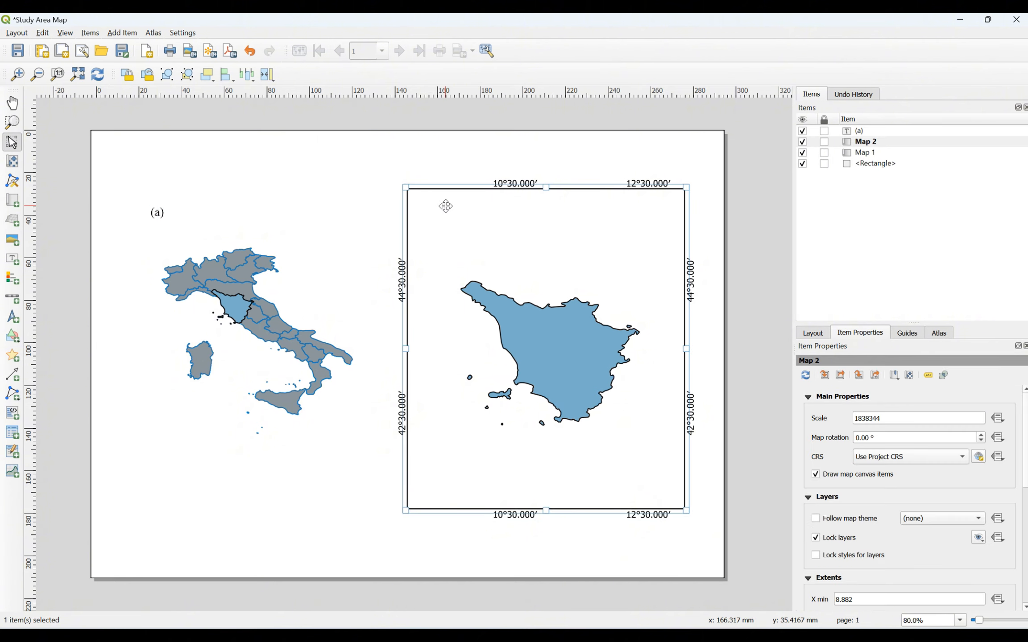
Step: Add a label reading '(b)' in the Tuscany map's upper-left corner
left_click(114, 34)
left_click(130, 90)
left_click_drag(416, 197, 460, 216)
triple_click(830, 399)
type("(b)")
left_click_drag(1025, 422, 1025, 469)
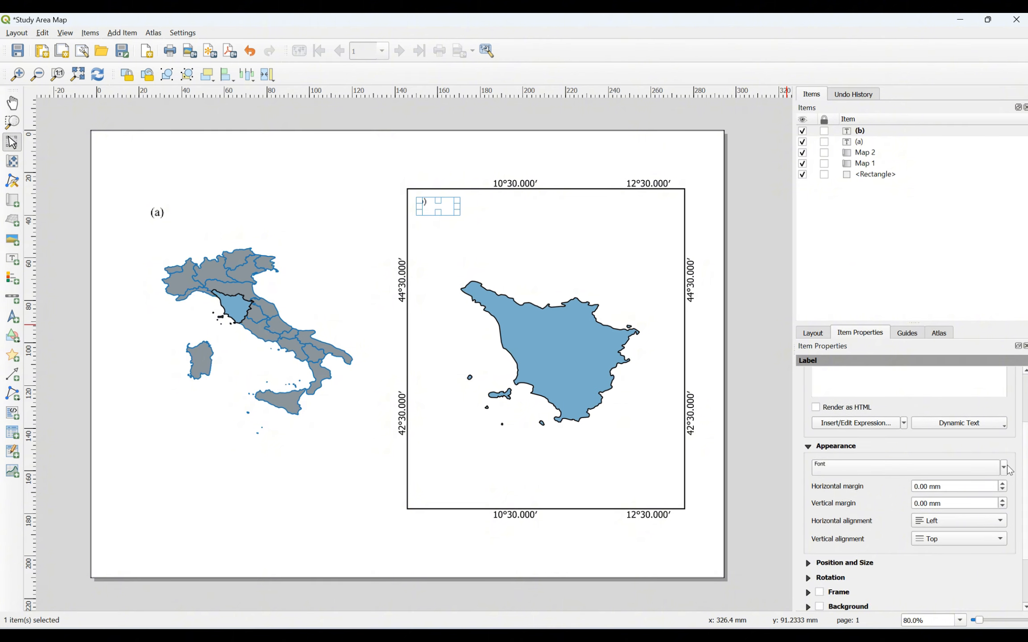
Step: Review the (b) label's font settings, then reselect the Tuscany map
left_click(1004, 468)
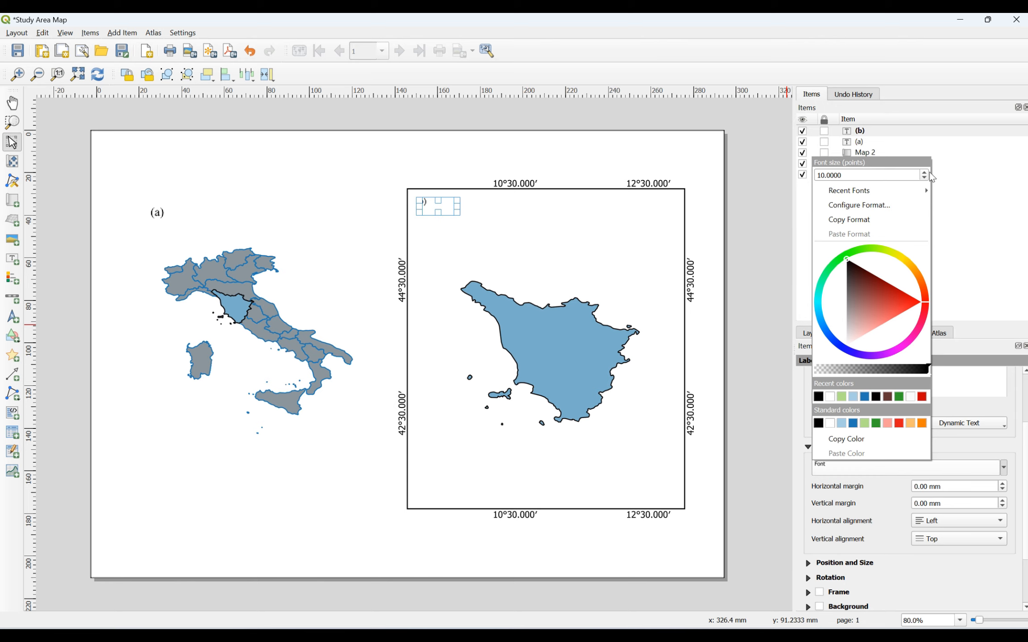
scroll(928, 174, "up", 5)
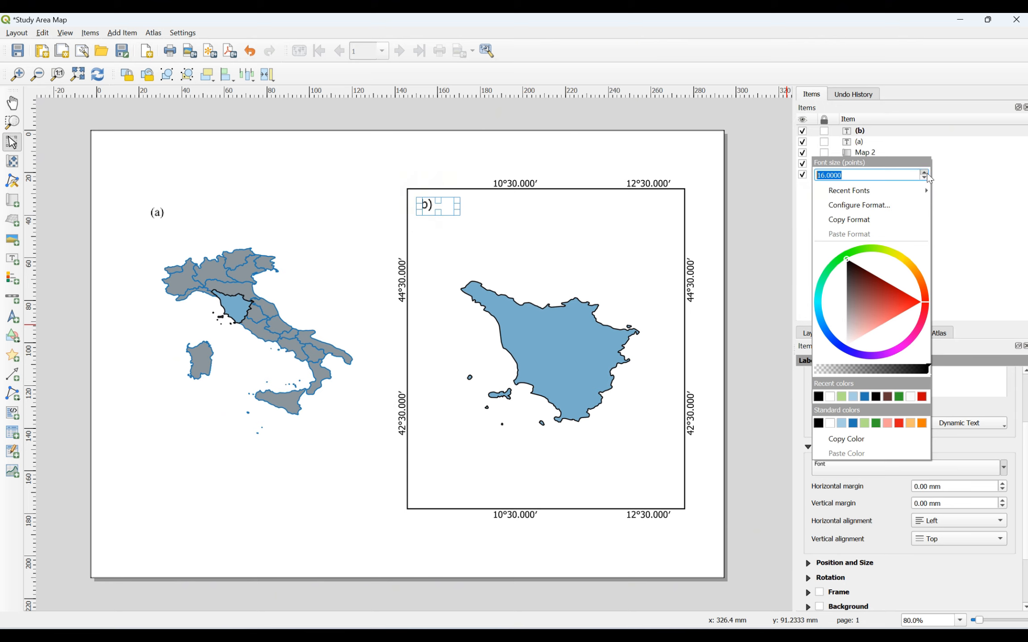
left_click(984, 470)
left_click(984, 470)
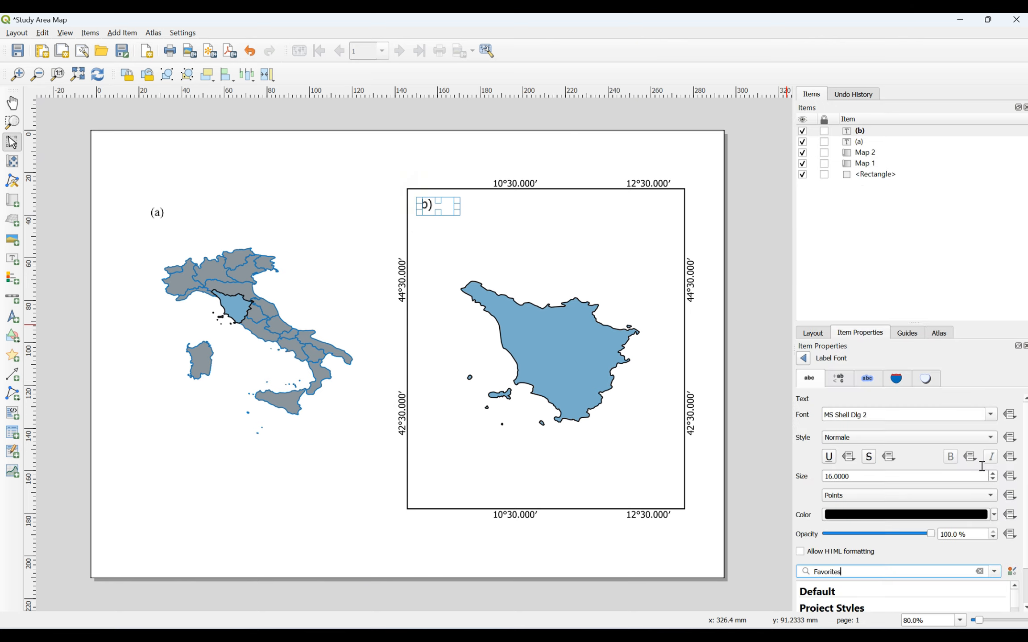
left_click(802, 358)
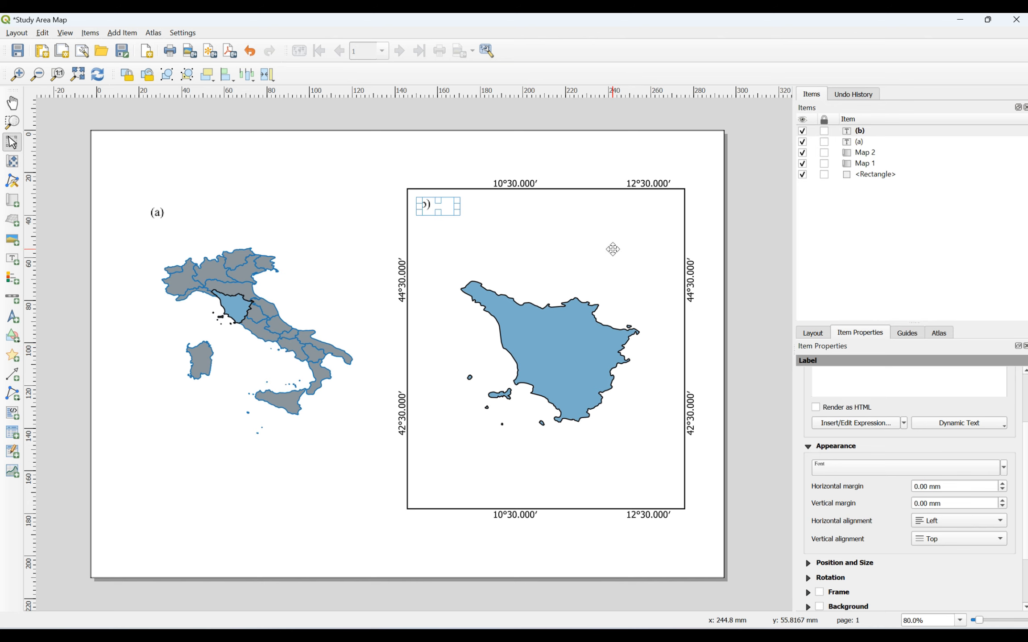
left_click(611, 253)
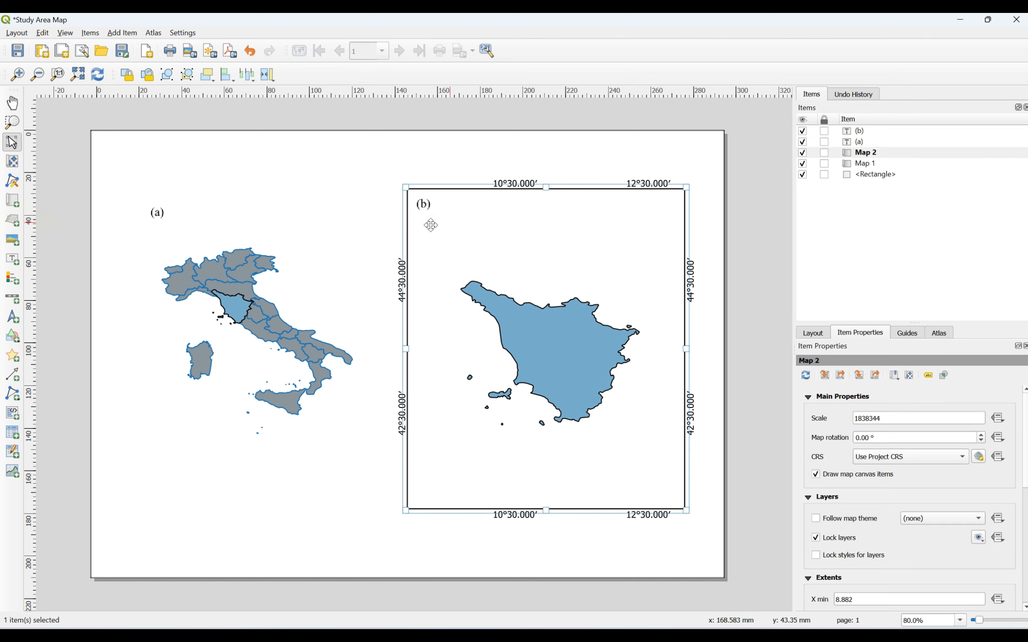
Step: Add a north arrow near the top right of the Italy map (a)
left_click(757, 360)
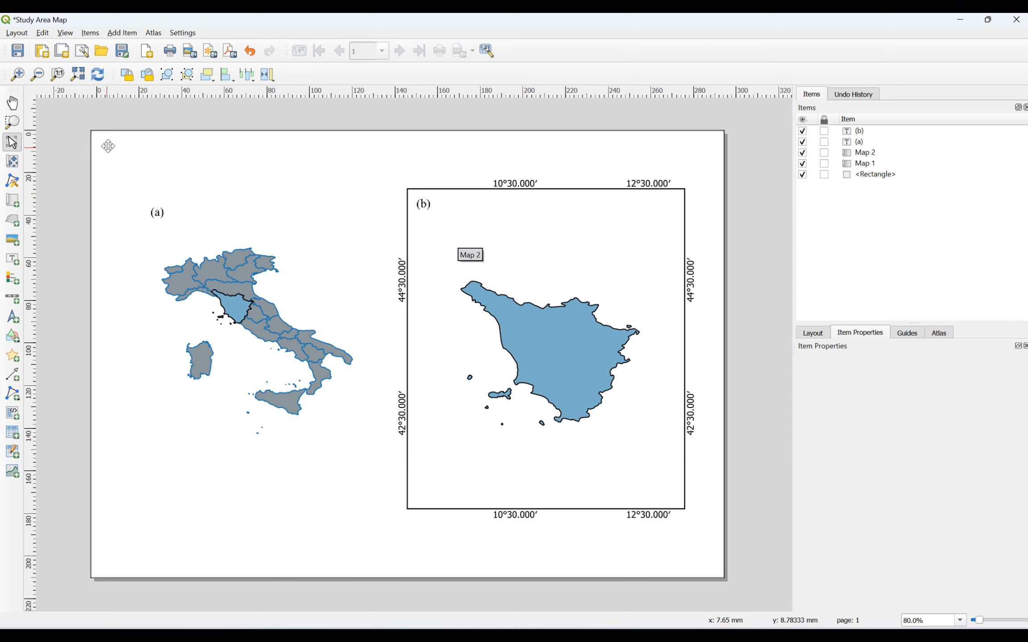
left_click(252, 217)
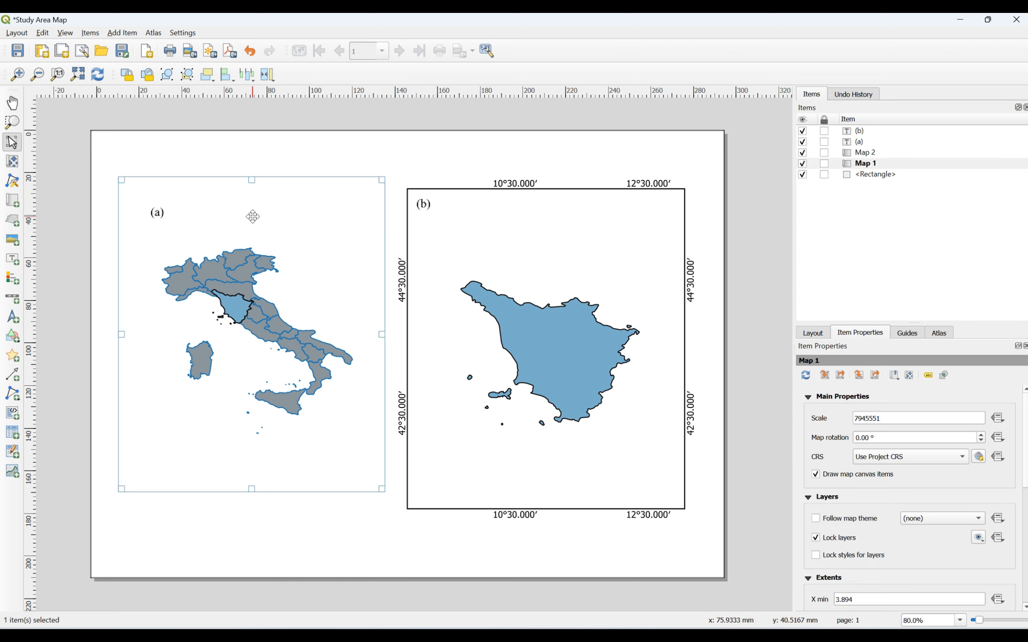
left_click(123, 33)
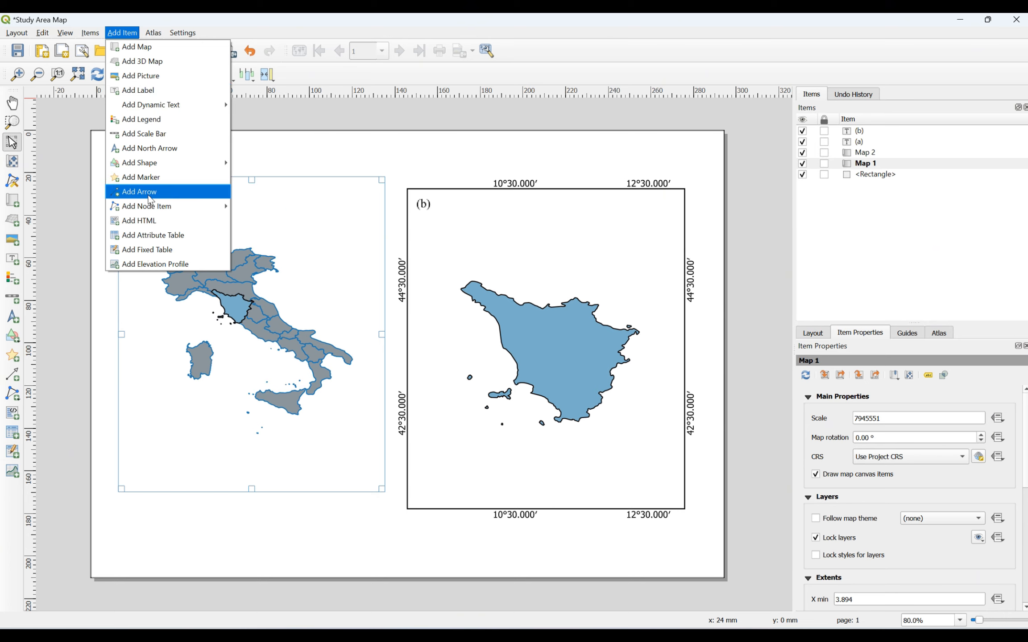
left_click(160, 153)
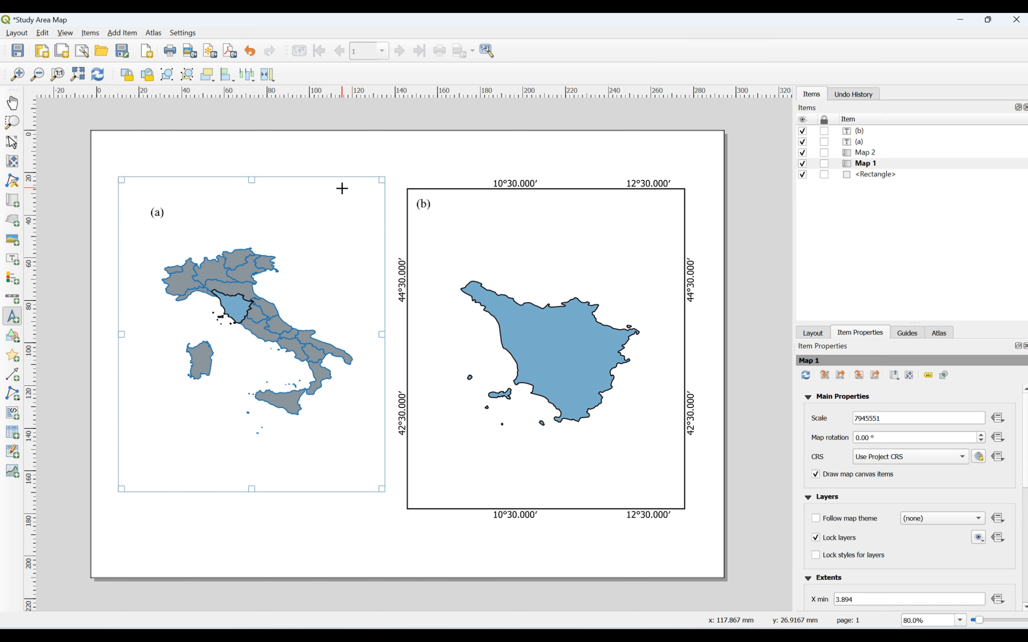
left_click_drag(344, 184, 369, 217)
left_click(408, 179)
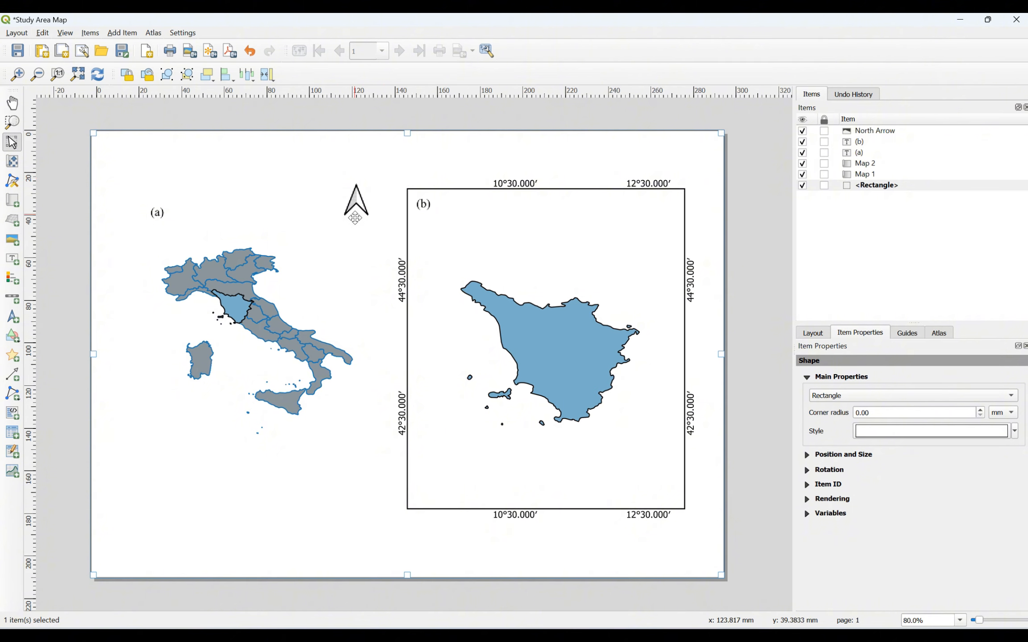
Step: Add a second north arrow in the Tuscany map (b)'s upper-right corner
left_click(469, 213)
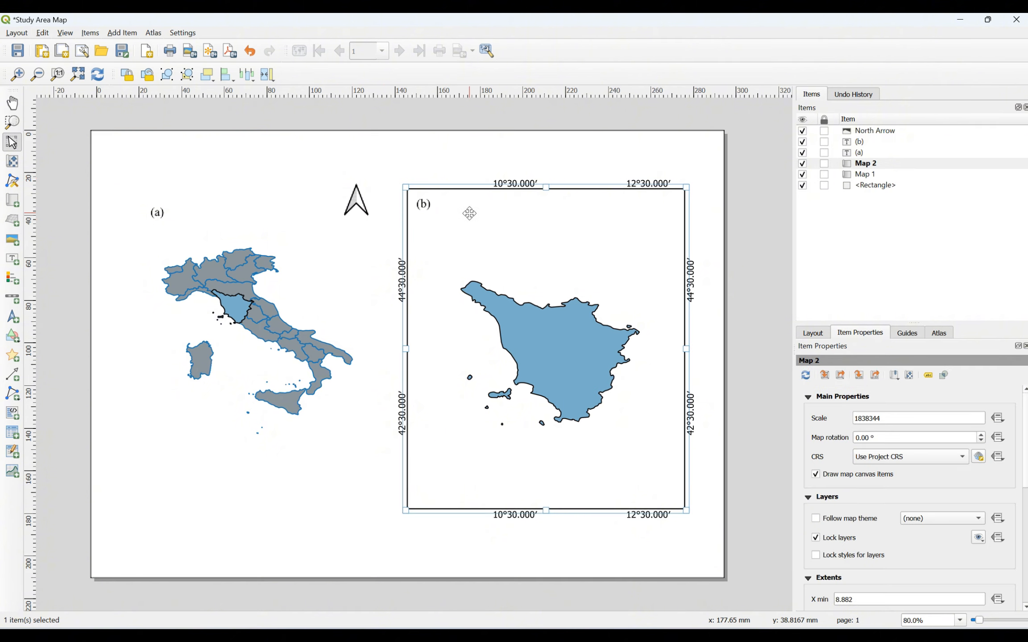
left_click(117, 33)
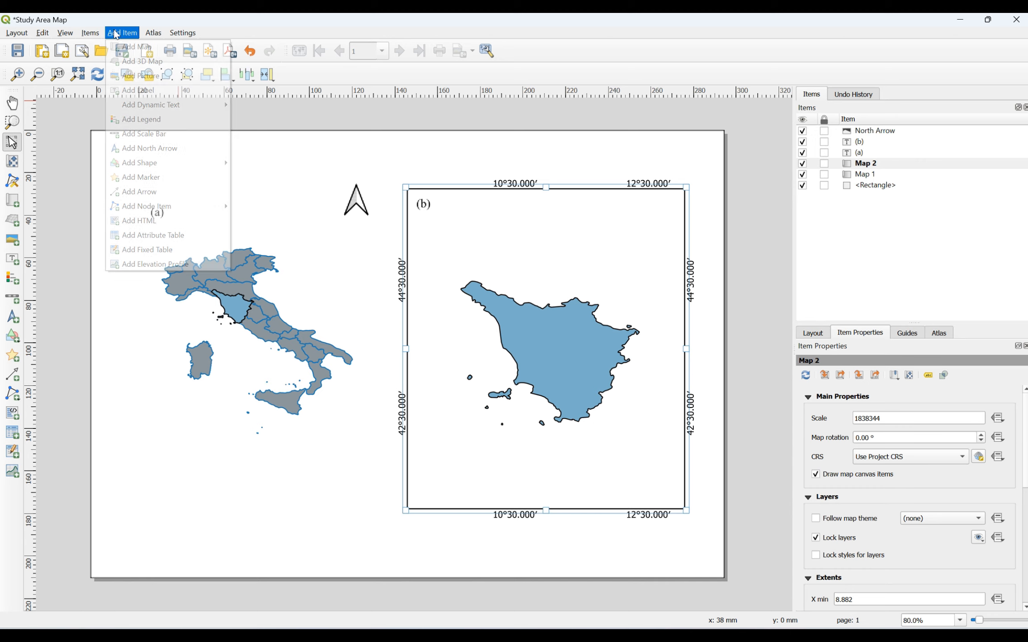
left_click(151, 153)
left_click_drag(657, 195, 681, 227)
left_click(721, 220)
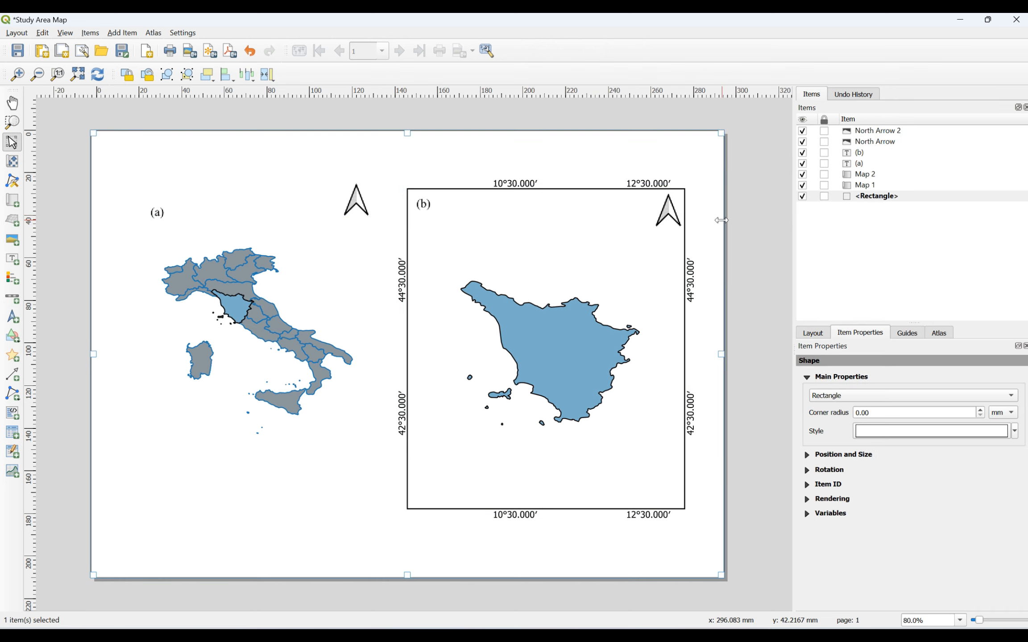
left_click(363, 208)
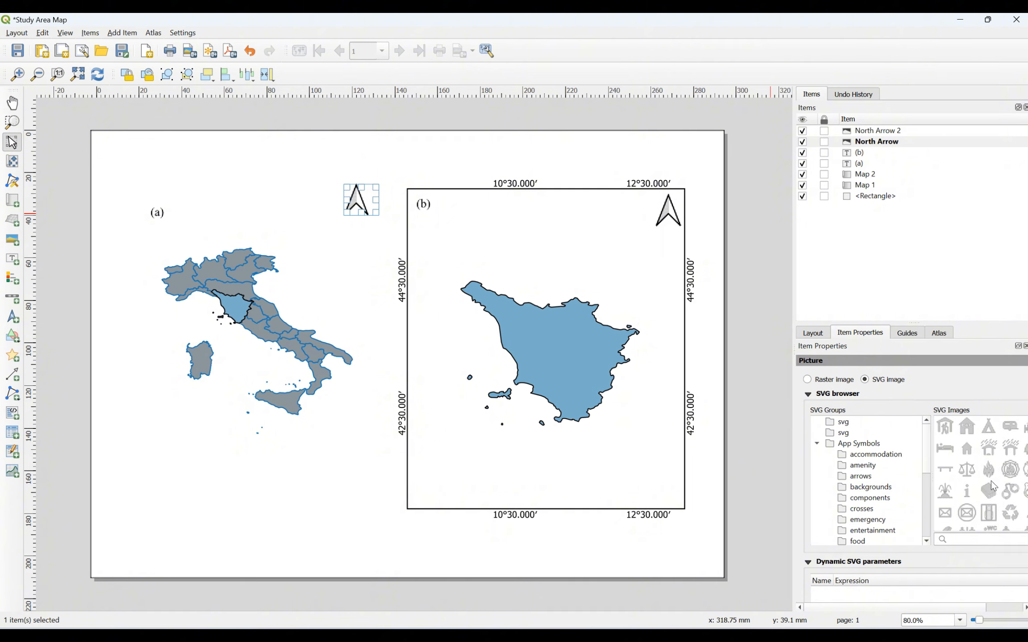
scroll(993, 486, "down", 3)
scroll(993, 486, "down", 5)
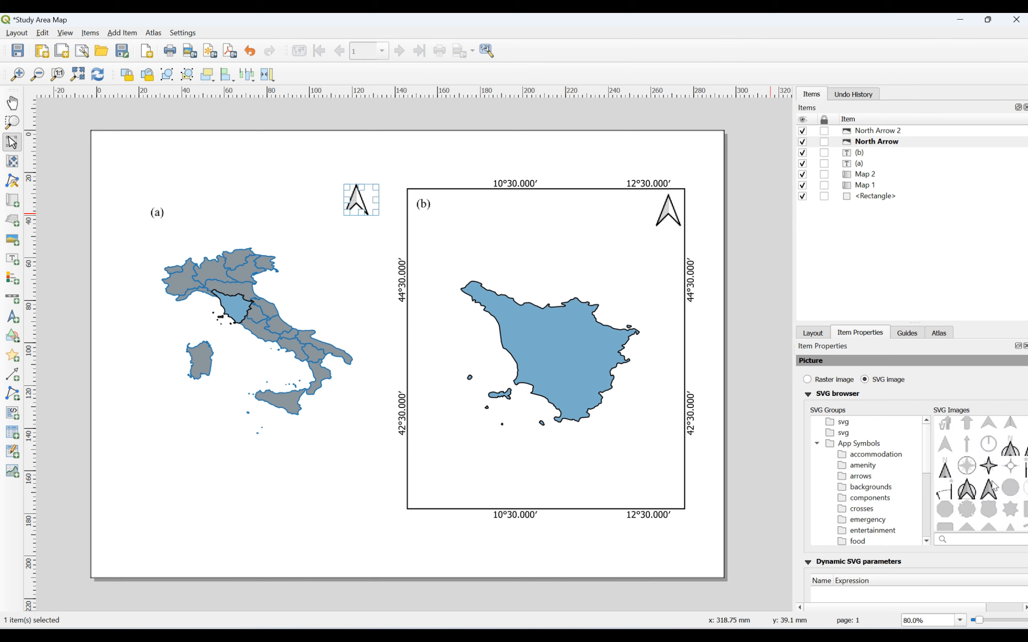
scroll(994, 486, "up", 3)
scroll(988, 482, "down", 3)
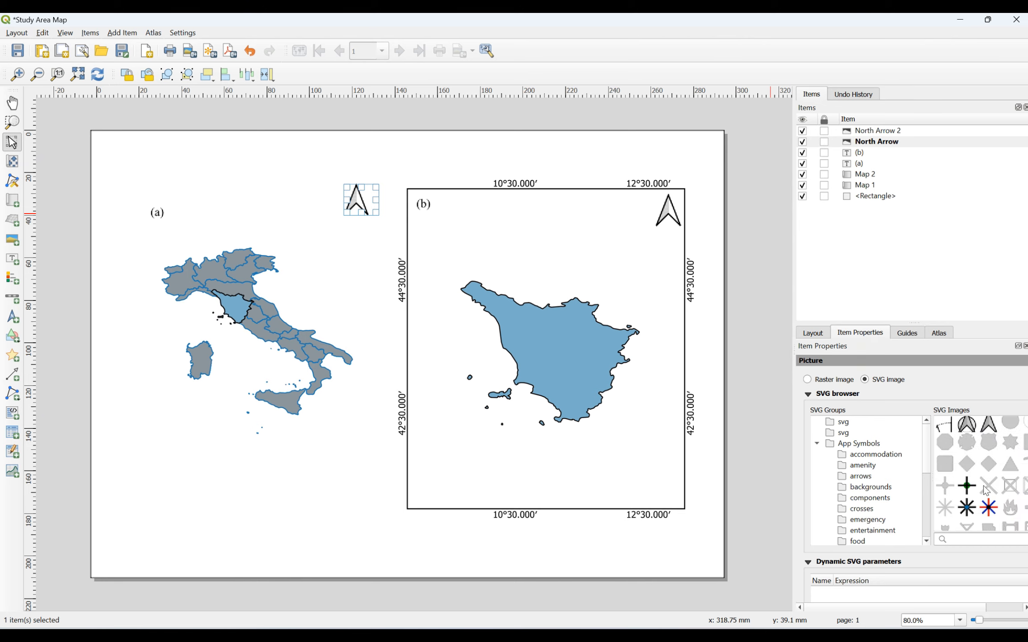
scroll(975, 507, "down", 5)
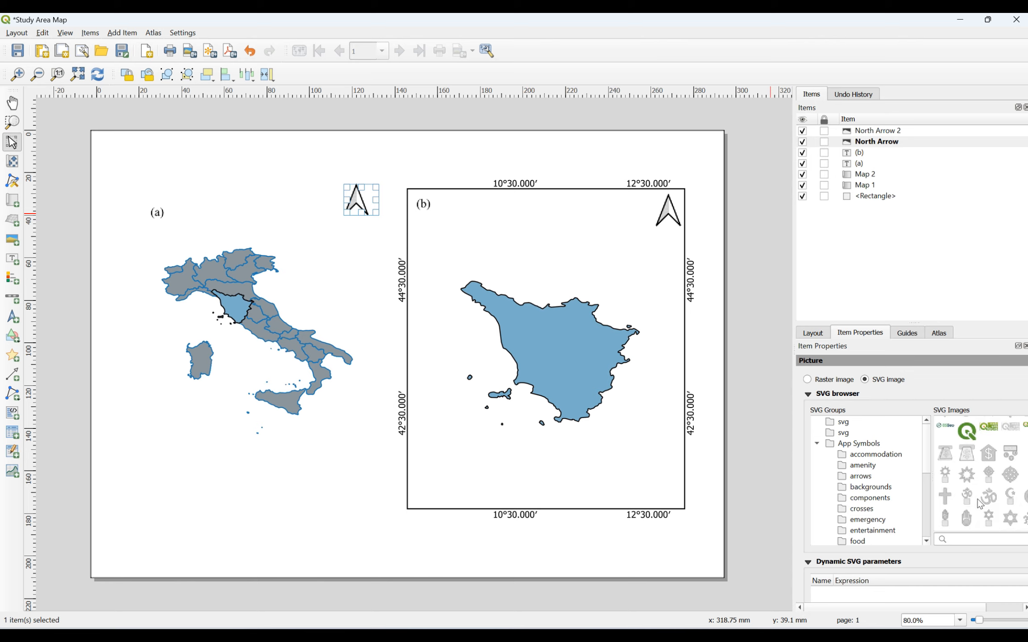
scroll(979, 504, "down", 3)
scroll(978, 501, "down", 5)
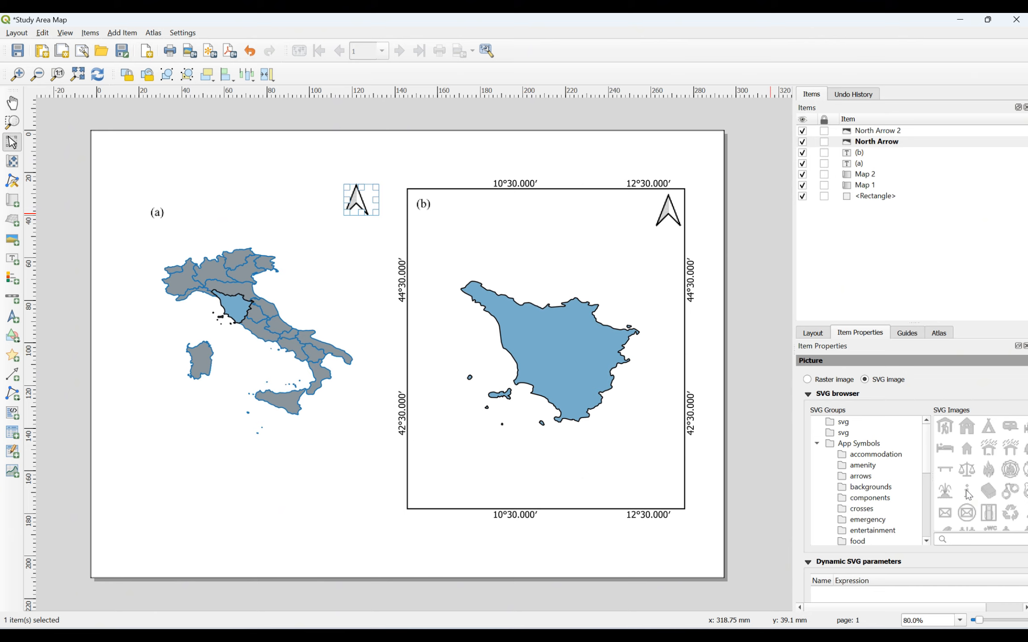
scroll(945, 486, "down", 3)
scroll(944, 486, "down", 3)
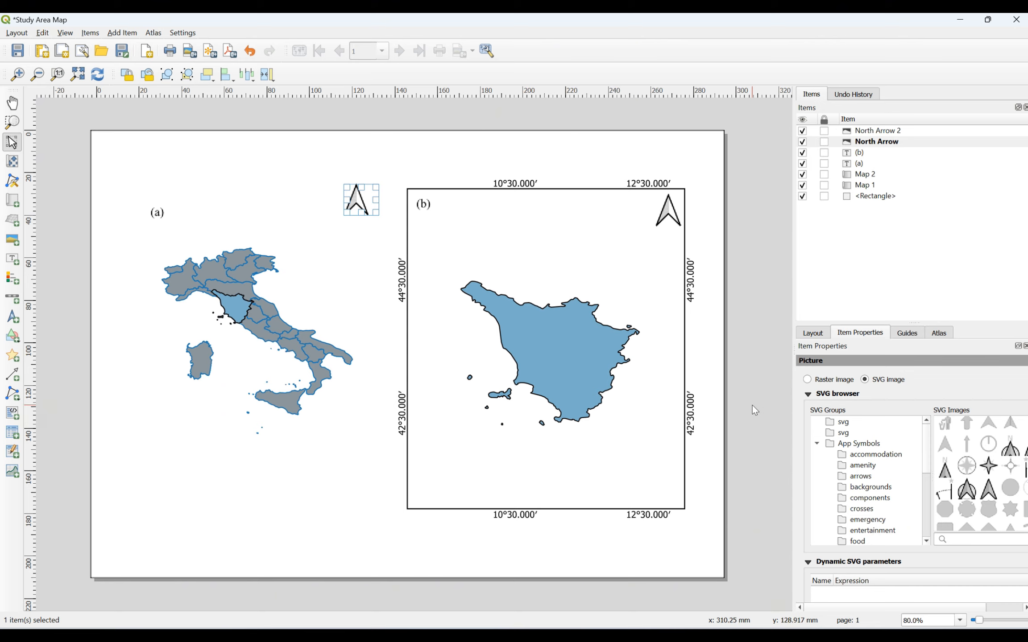
left_click(455, 154)
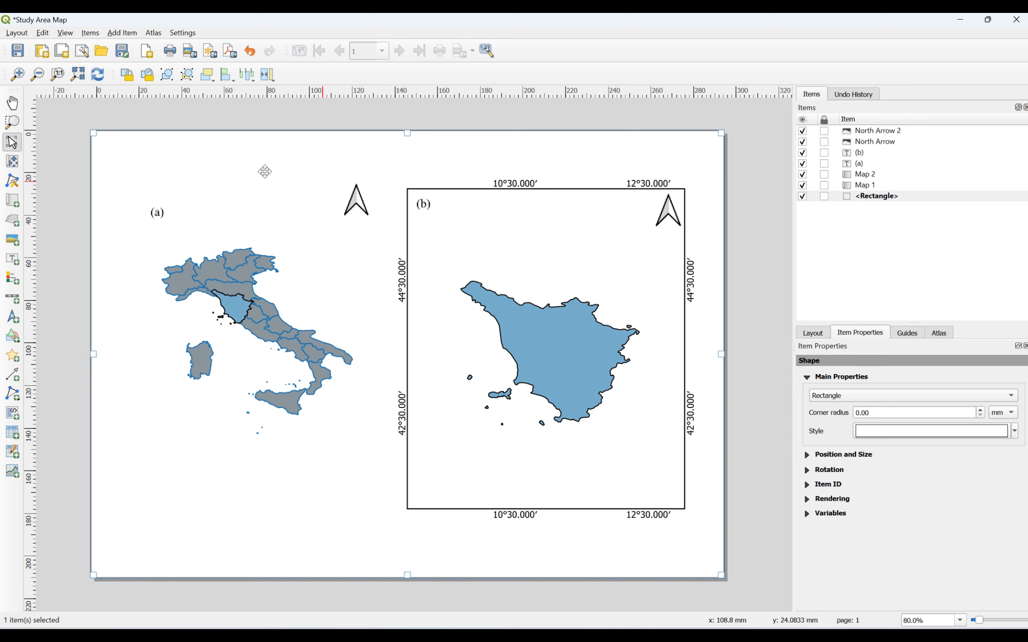
Step: Draw a 0–100–200 km scale bar below the Italy map (a) at the page's lower left
left_click(114, 36)
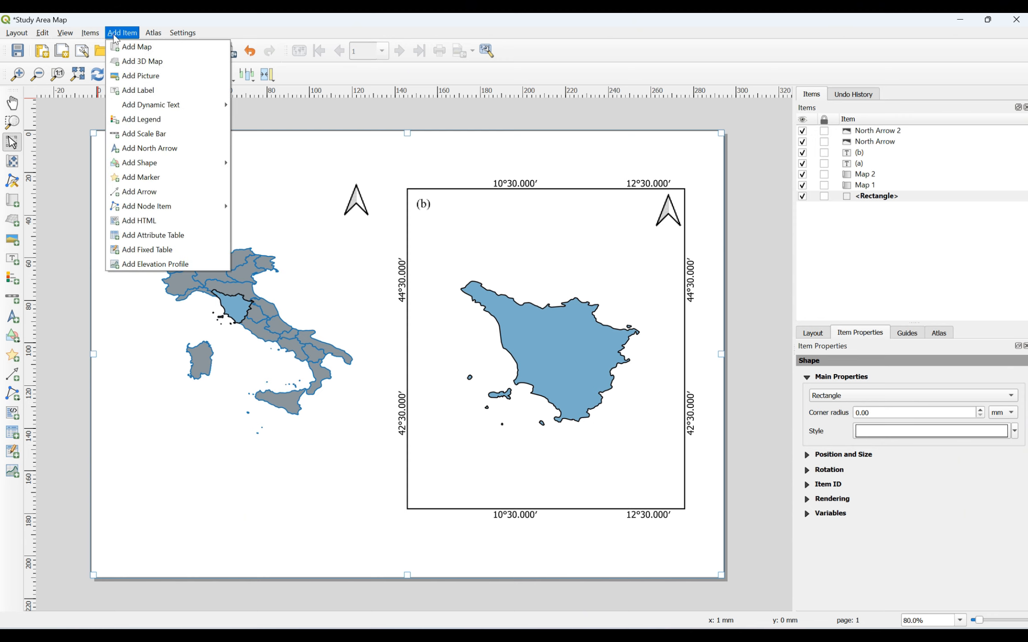
left_click(140, 134)
left_click_drag(137, 437, 299, 462)
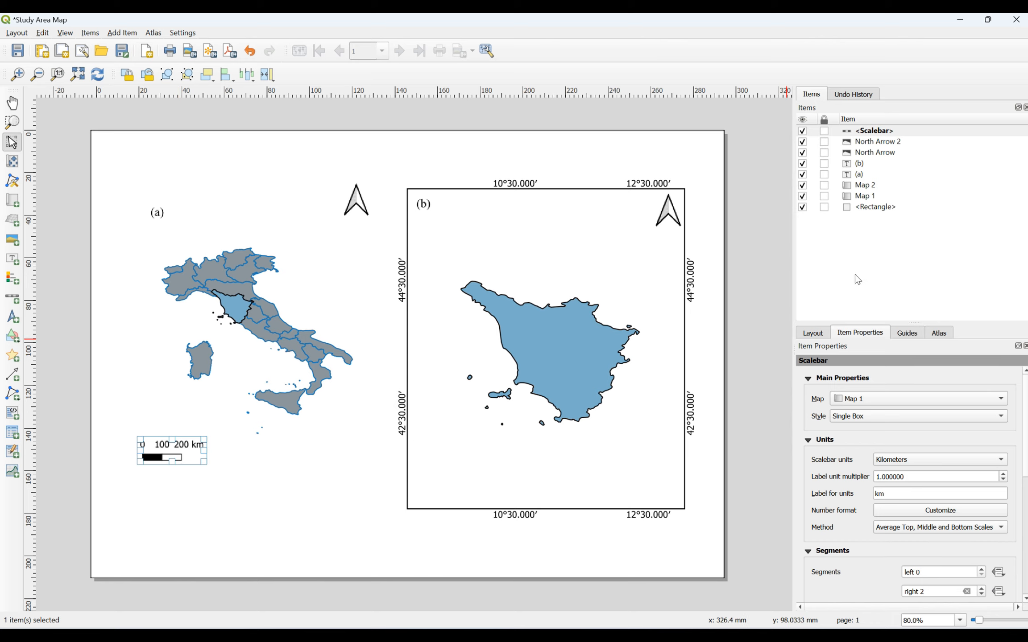
right_click(877, 133)
left_click(894, 154)
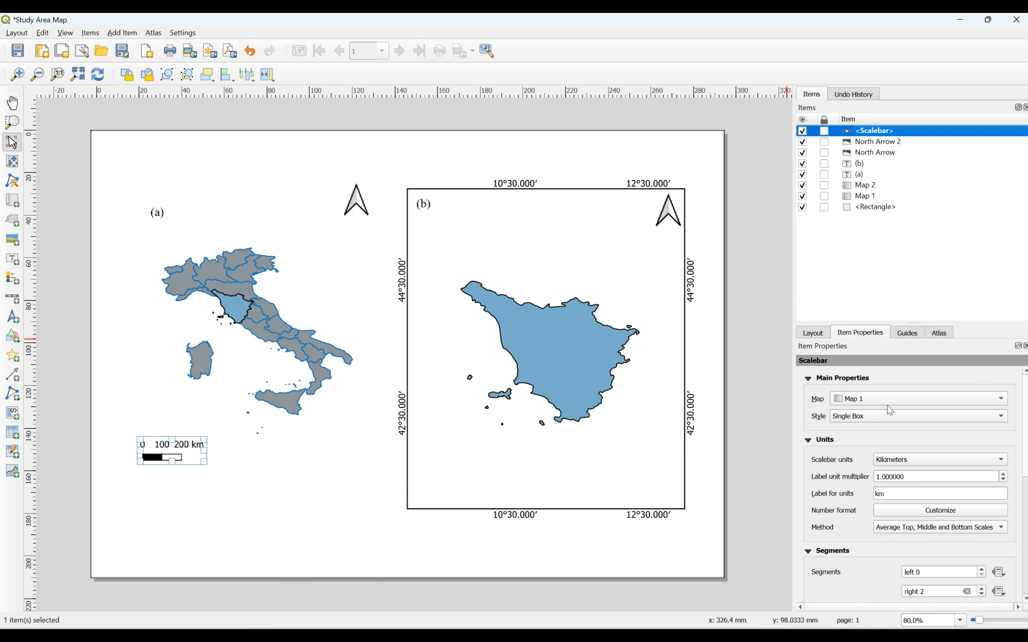
scroll(886, 405, "down", 1)
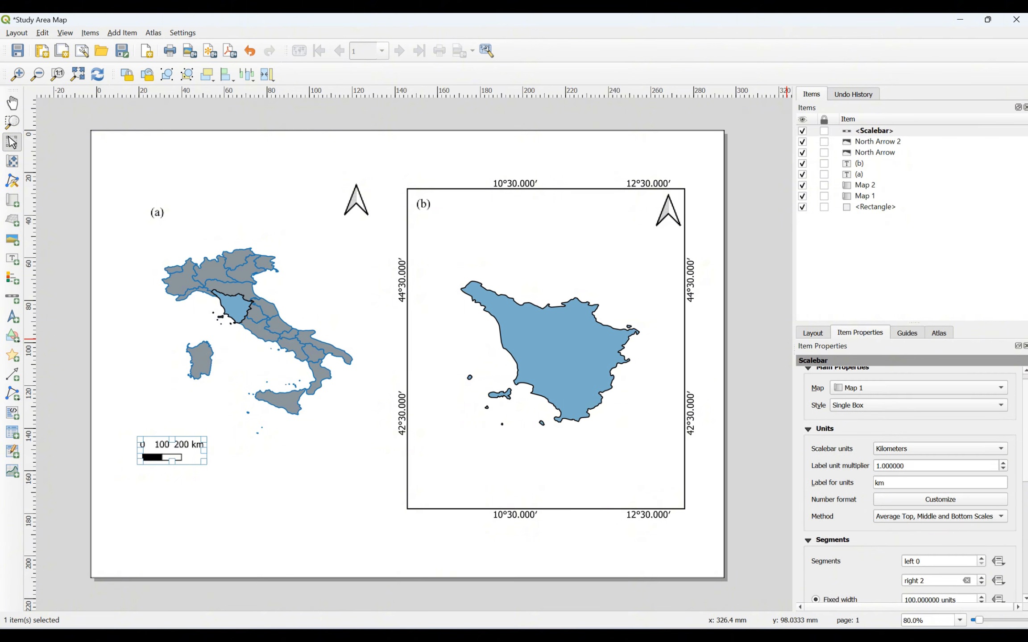
scroll(945, 400, "up", 1)
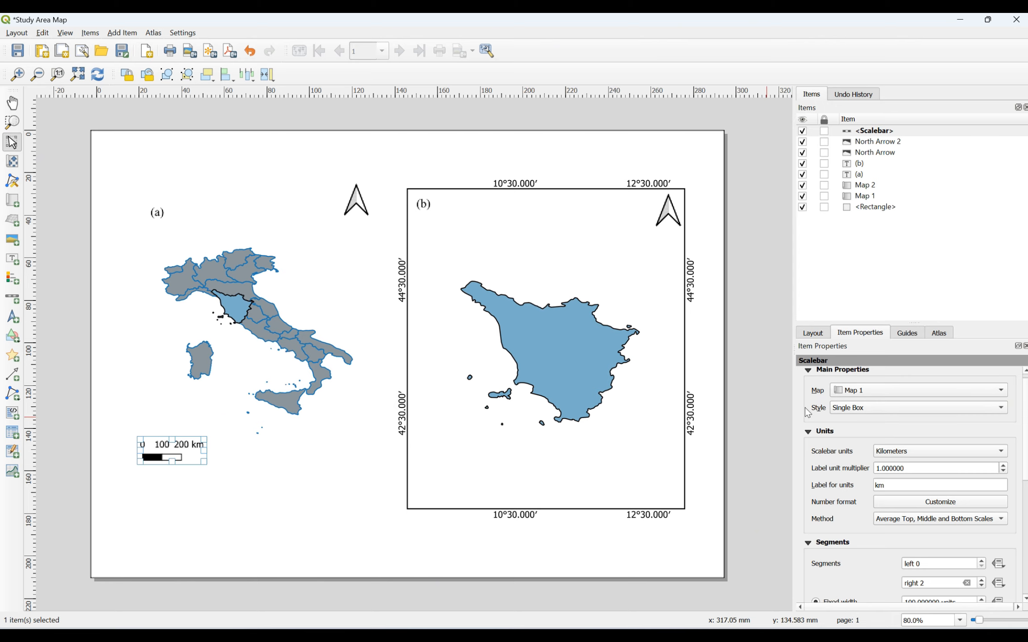
left_click(855, 412)
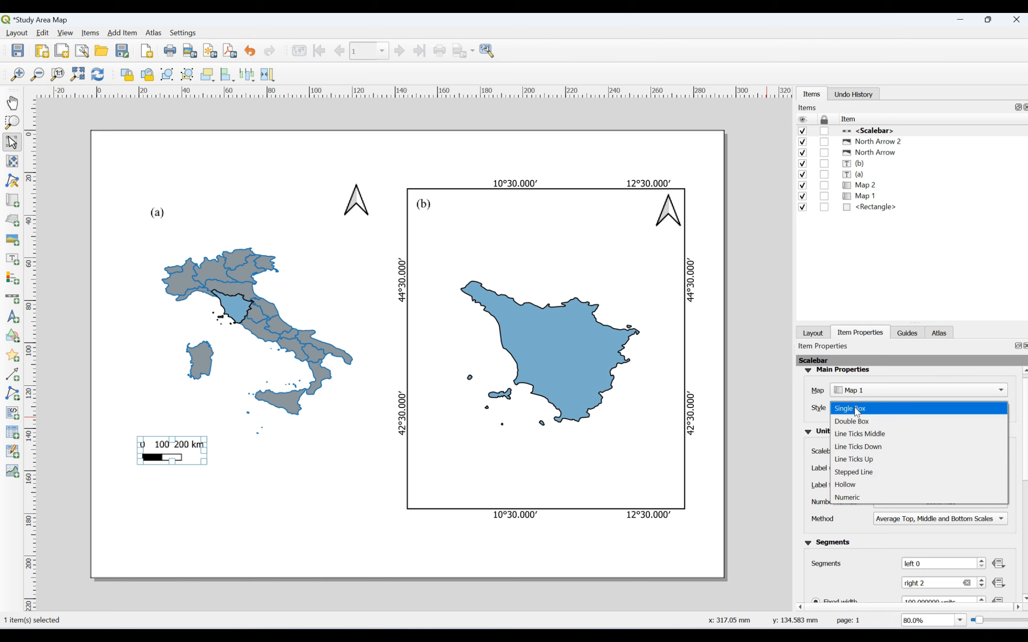
left_click(855, 409)
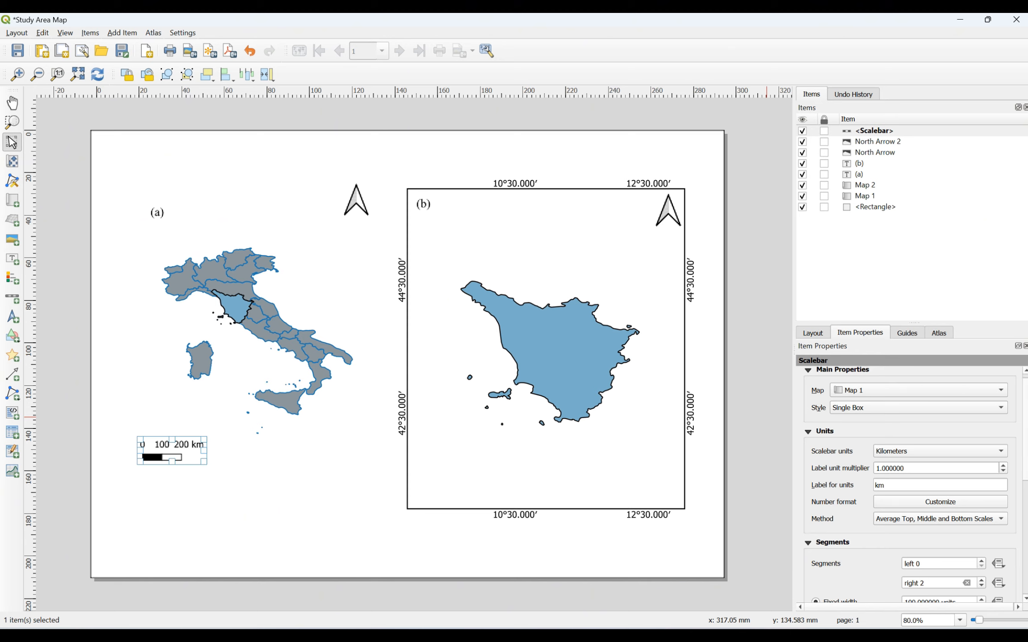
scroll(909, 486, "down", 3)
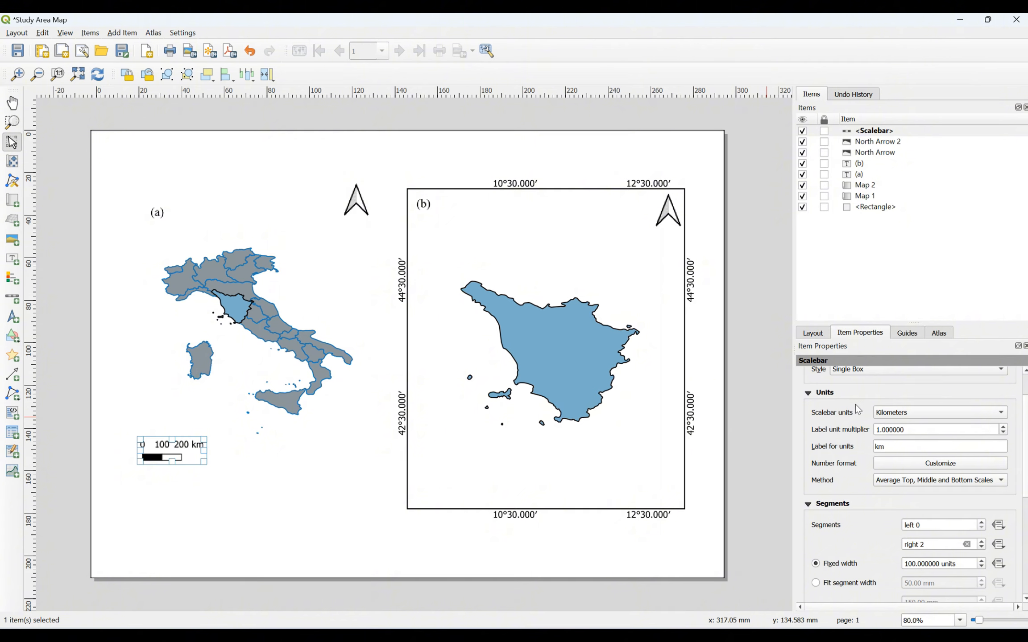
left_click(912, 412)
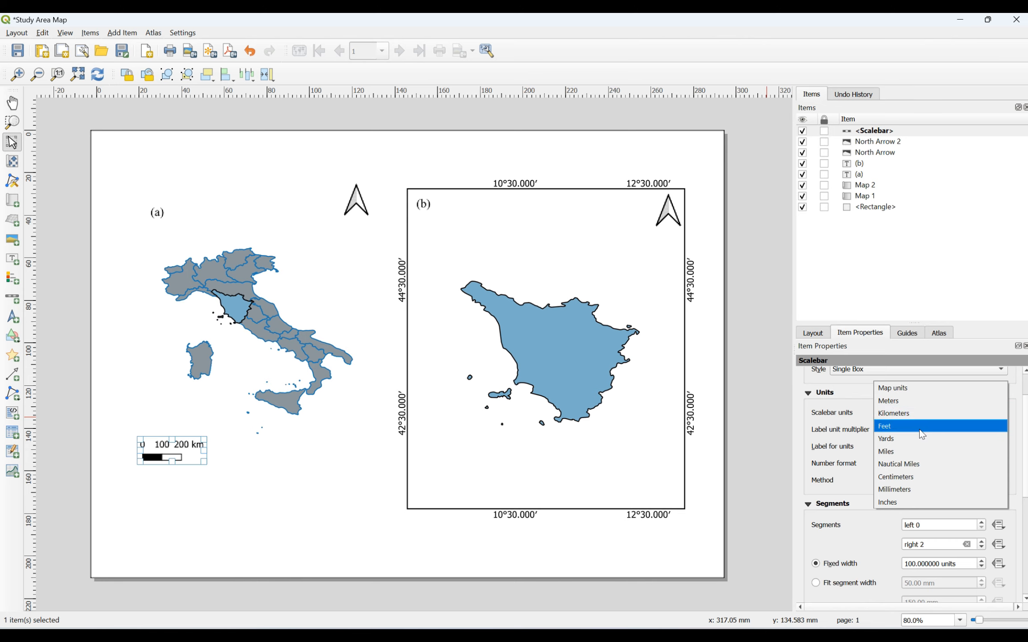
left_click(864, 404)
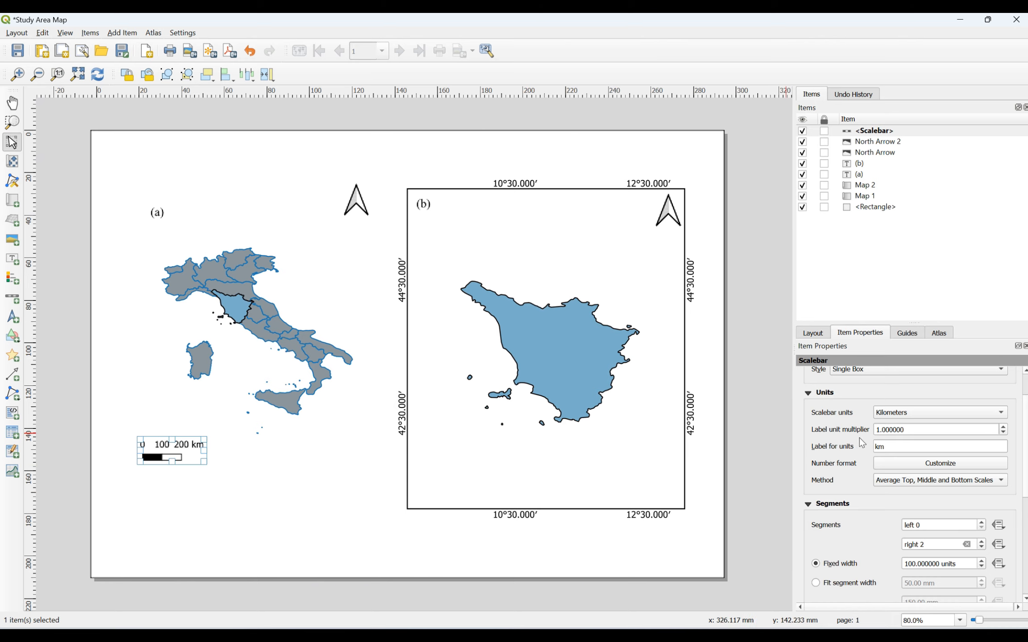
Step: Try the Fit segment width option on the Italy scale bar
left_click(894, 446)
scroll(1026, 491, "down", 3)
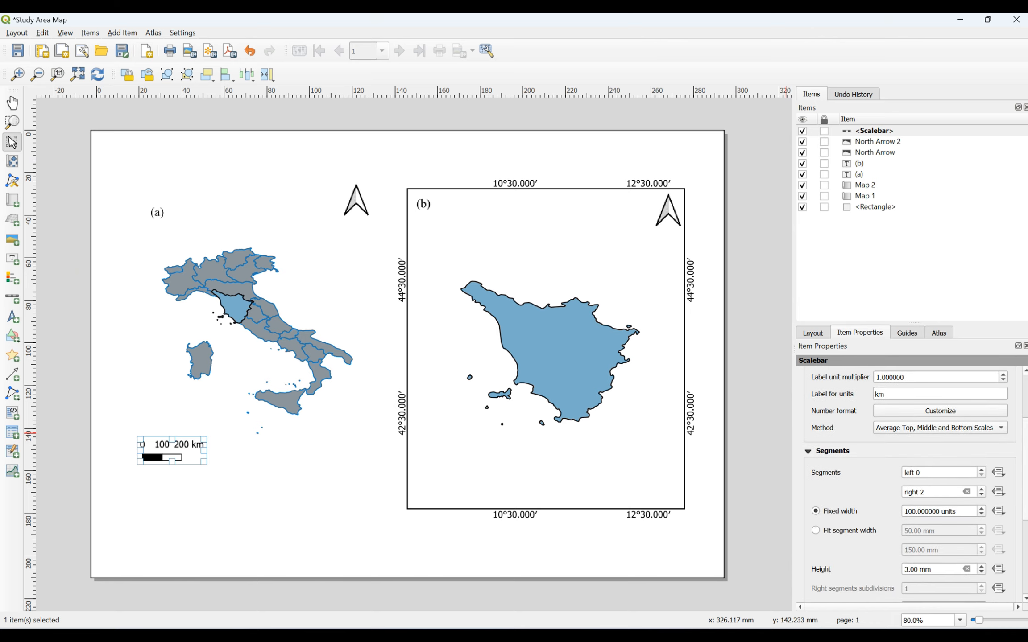
scroll(1026, 492, "up", 2)
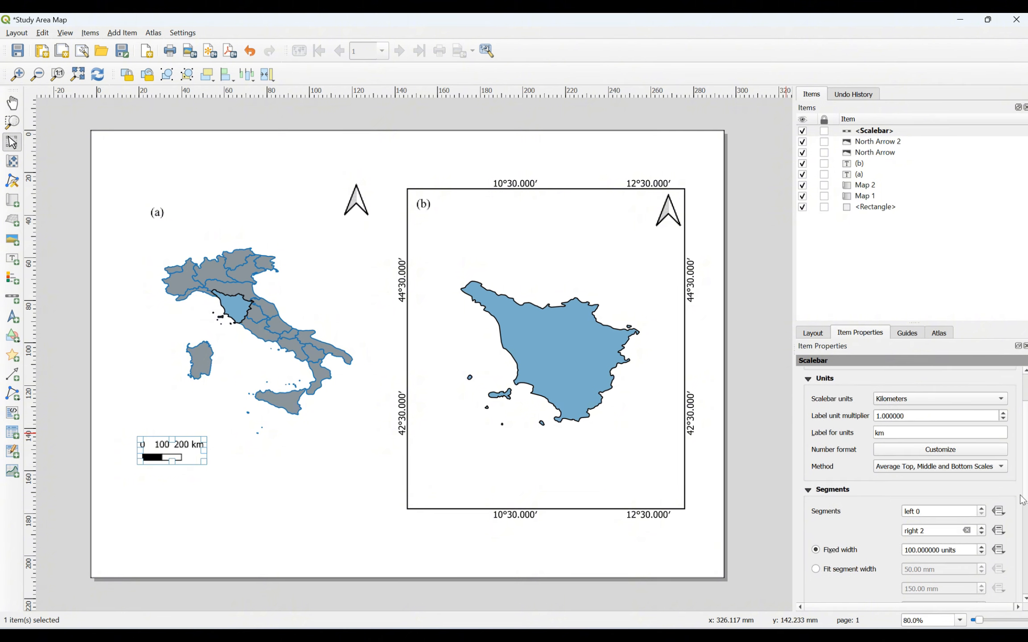
scroll(1025, 487, "down", 3)
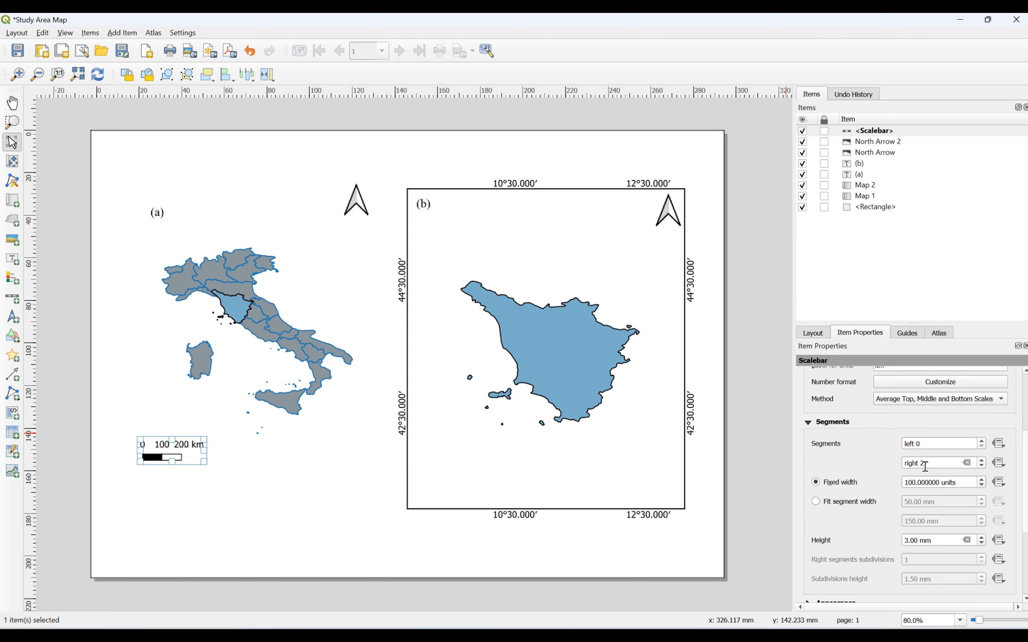
left_click(816, 502)
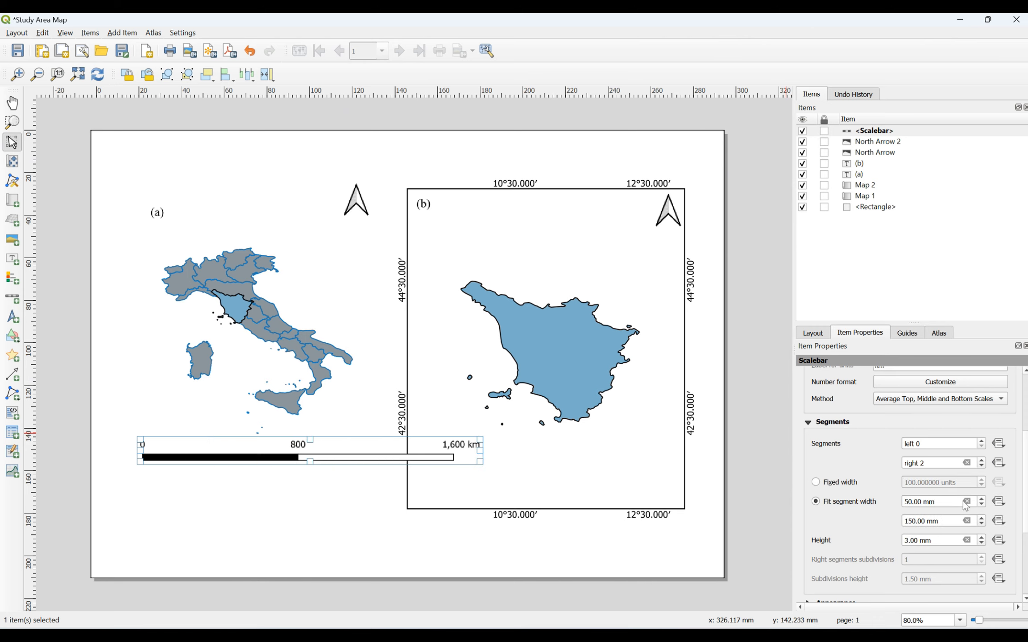
Step: Reposition the scale bar beneath the Italy map and restore fixed segment widths
scroll(982, 506, "down", 2)
left_click_drag(137, 438, 206, 446)
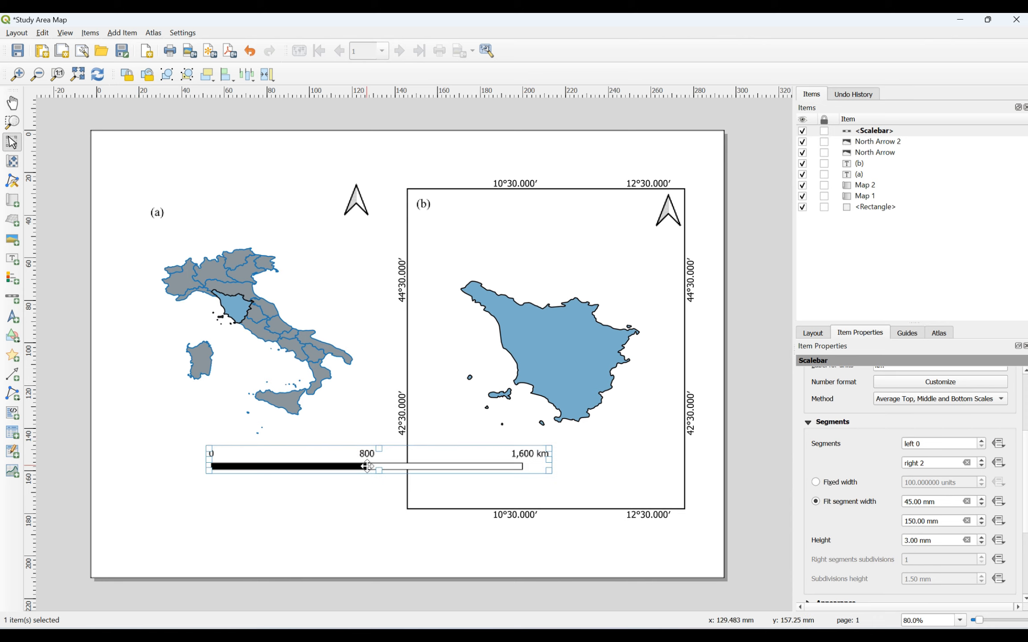
left_click_drag(367, 467, 263, 458)
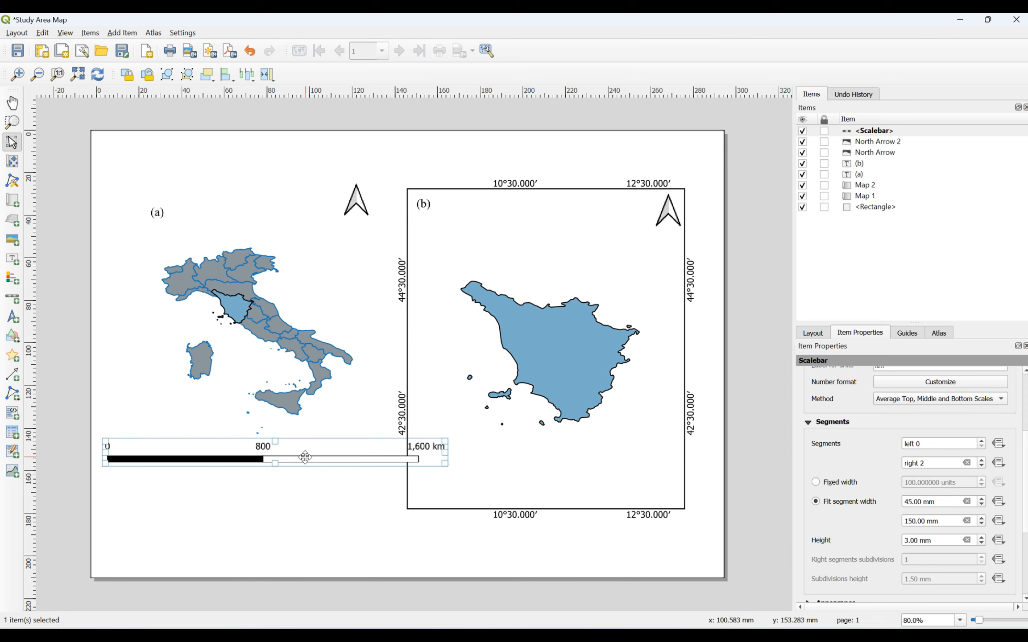
left_click_drag(105, 442, 242, 453)
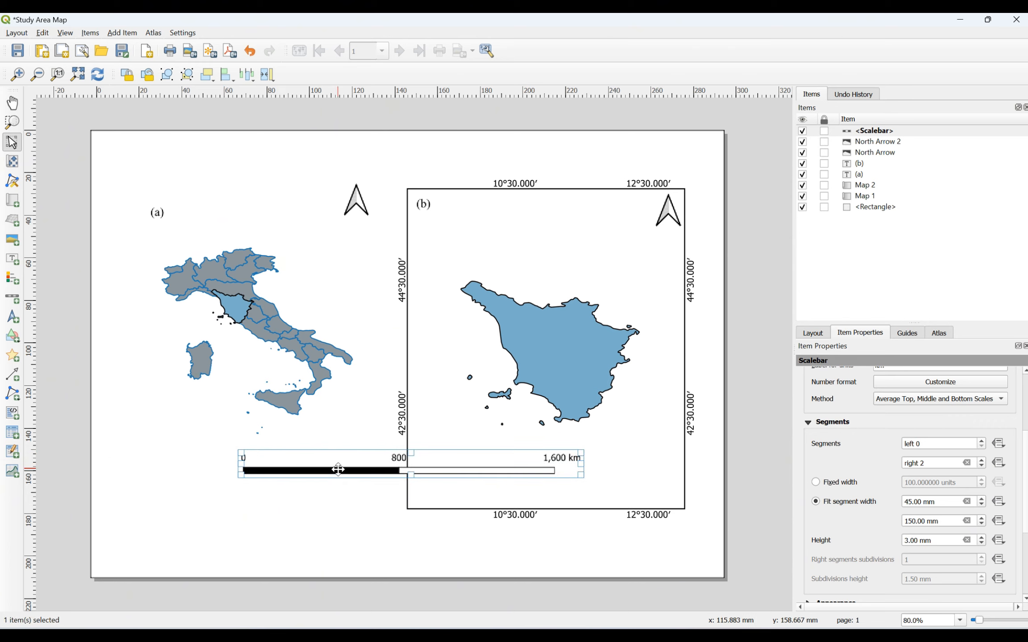
left_click_drag(338, 469, 203, 453)
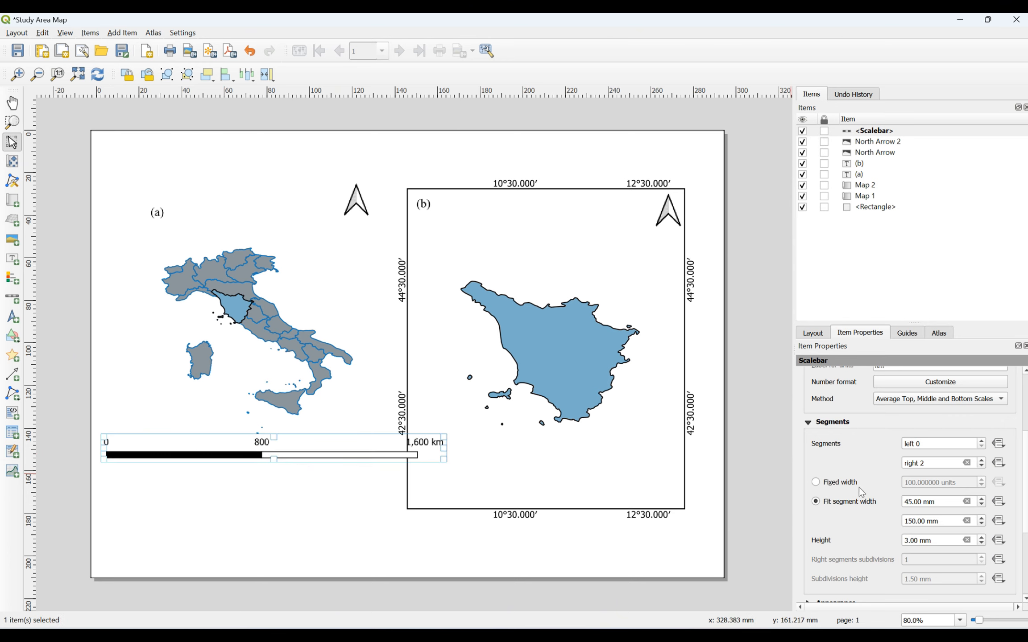
left_click(837, 485)
Step: Set the Italy scale bar's secondary fill to the blue swatch for black-and-blue segments
left_click(314, 470)
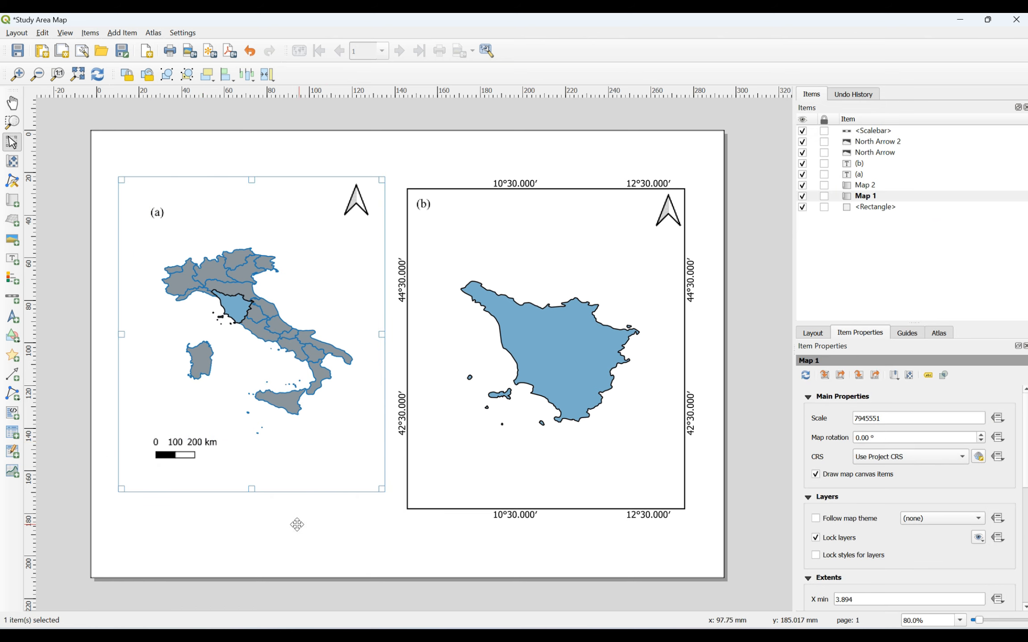
left_click(184, 452)
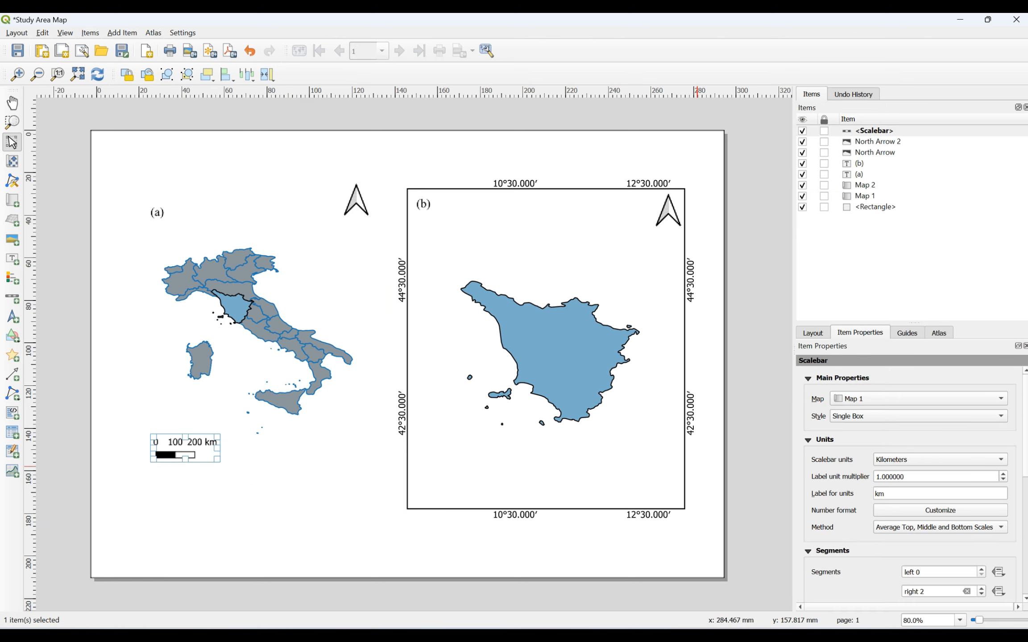
scroll(909, 481, "down", 10)
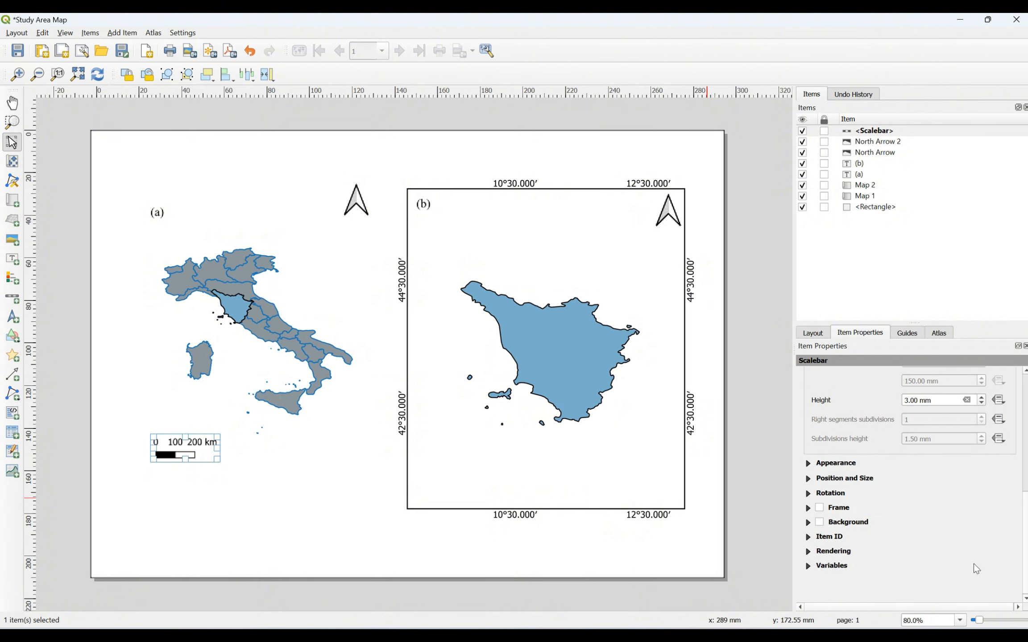
left_click(813, 464)
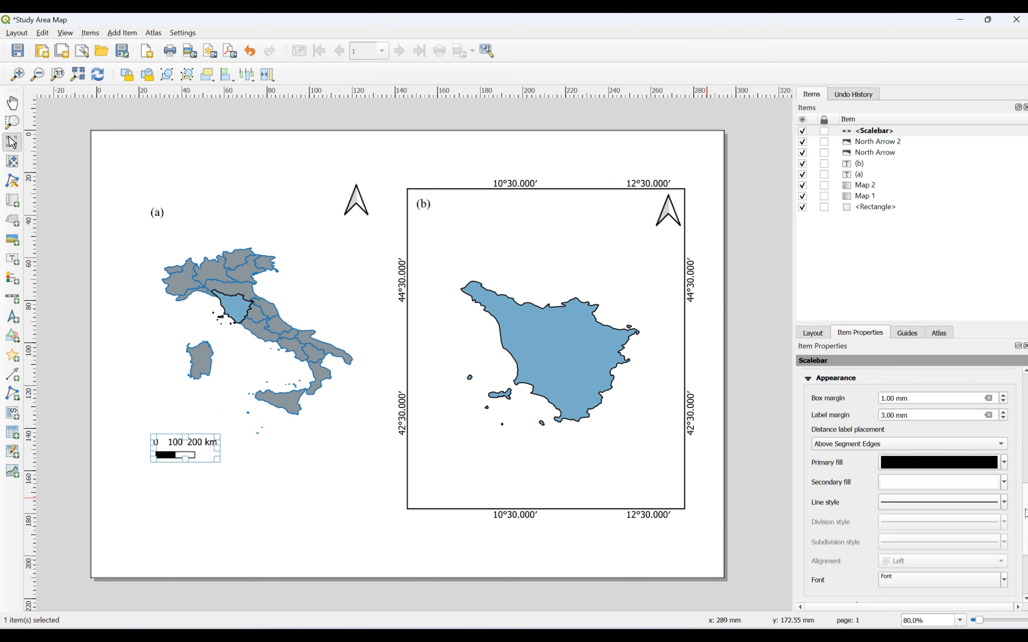
scroll(910, 486, "down", 2)
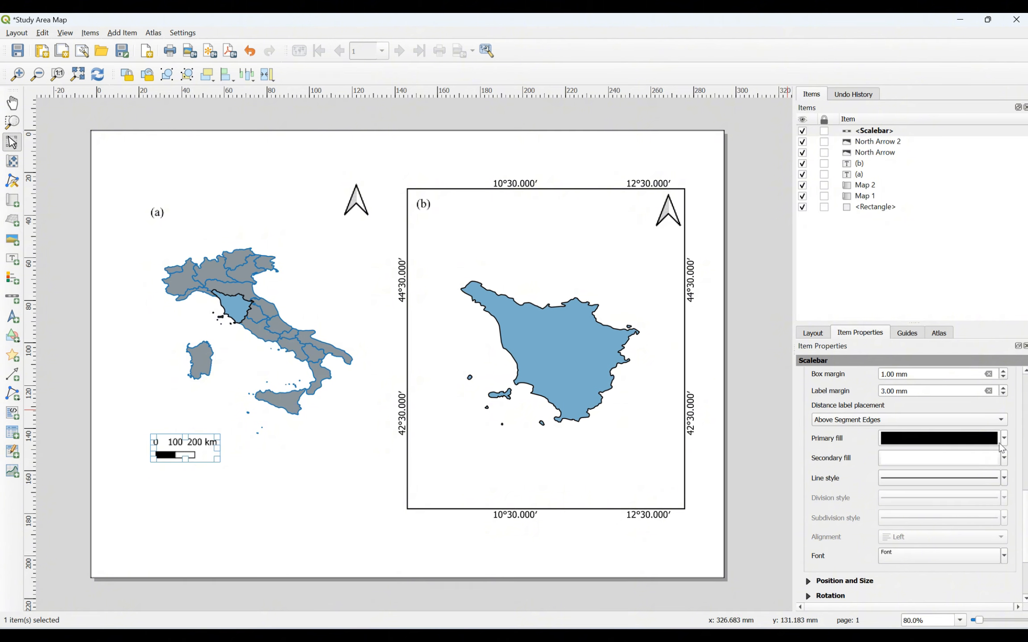
left_click(1005, 458)
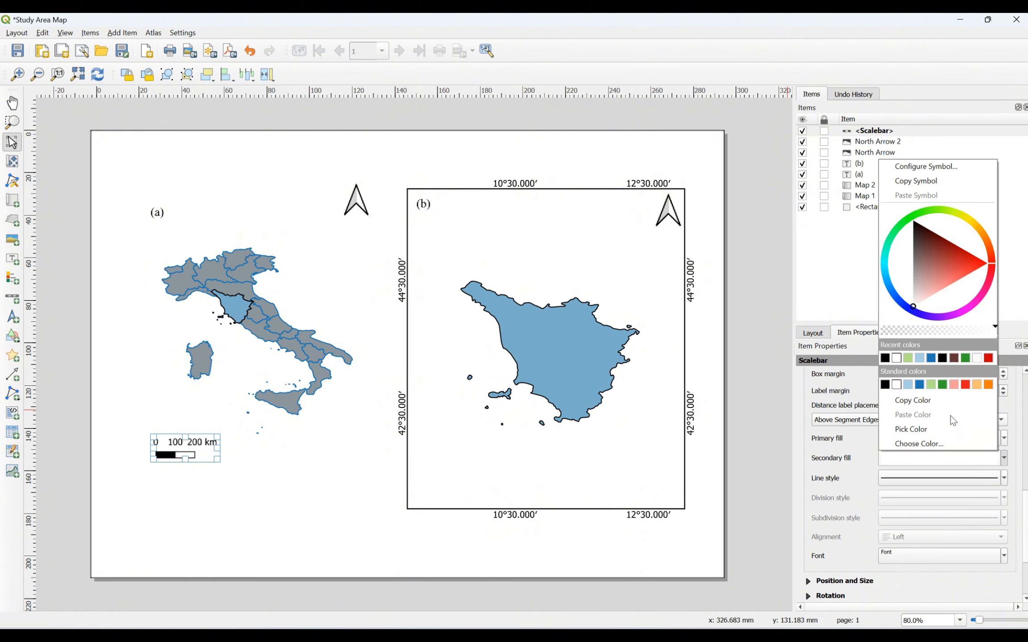
left_click(929, 359)
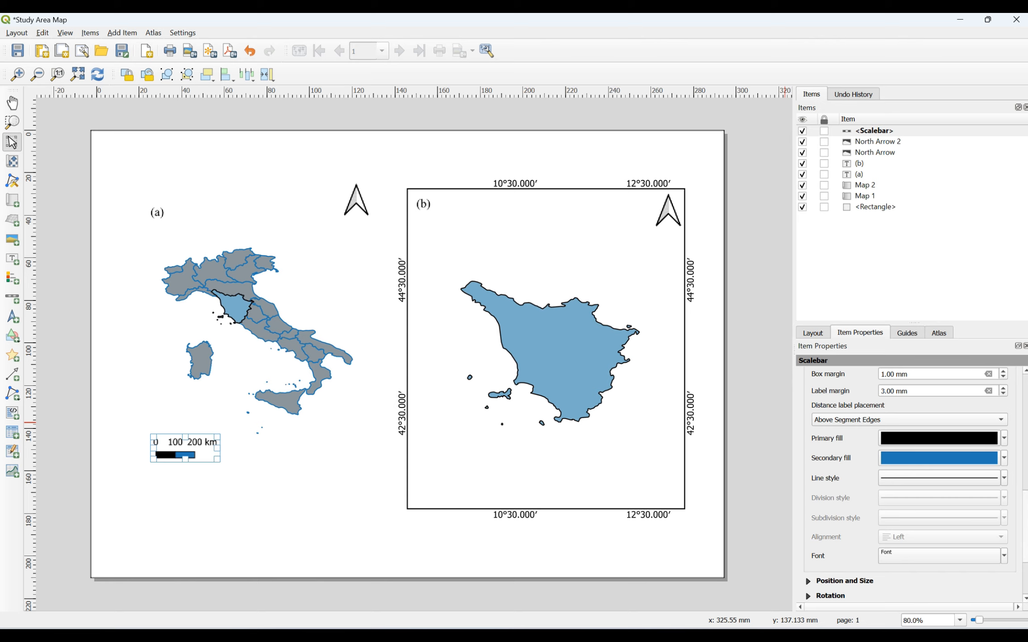
mouse_move(1025, 497)
left_mouse_down()
mouse_move(1025, 535)
mouse_move(1026, 500)
left_mouse_up()
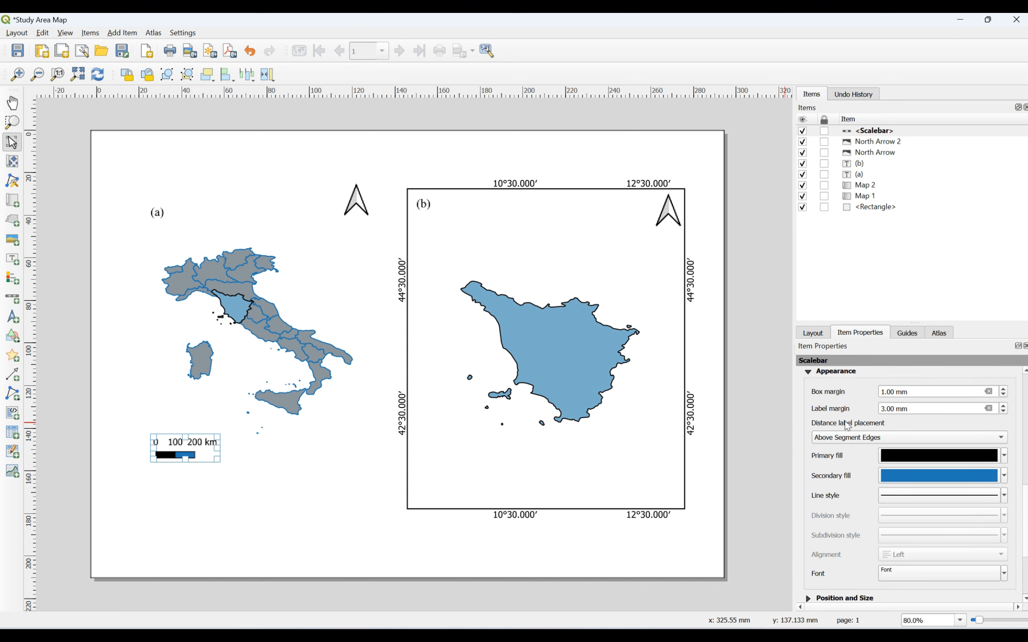
Step: Test a frame on the scale bar, leaving the Frame option unchecked
left_click(834, 372)
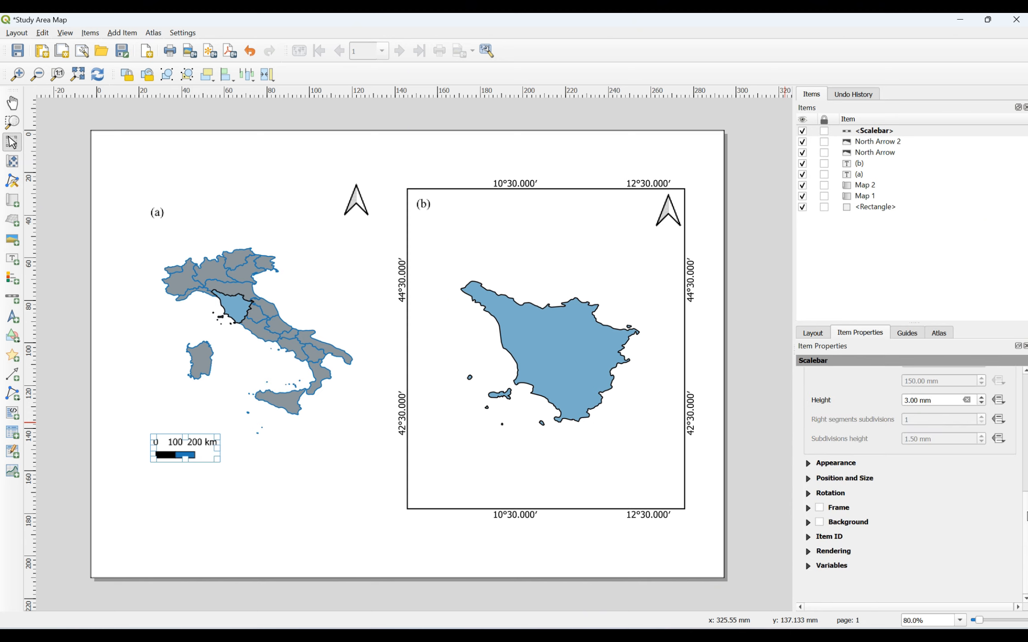
left_click(809, 508)
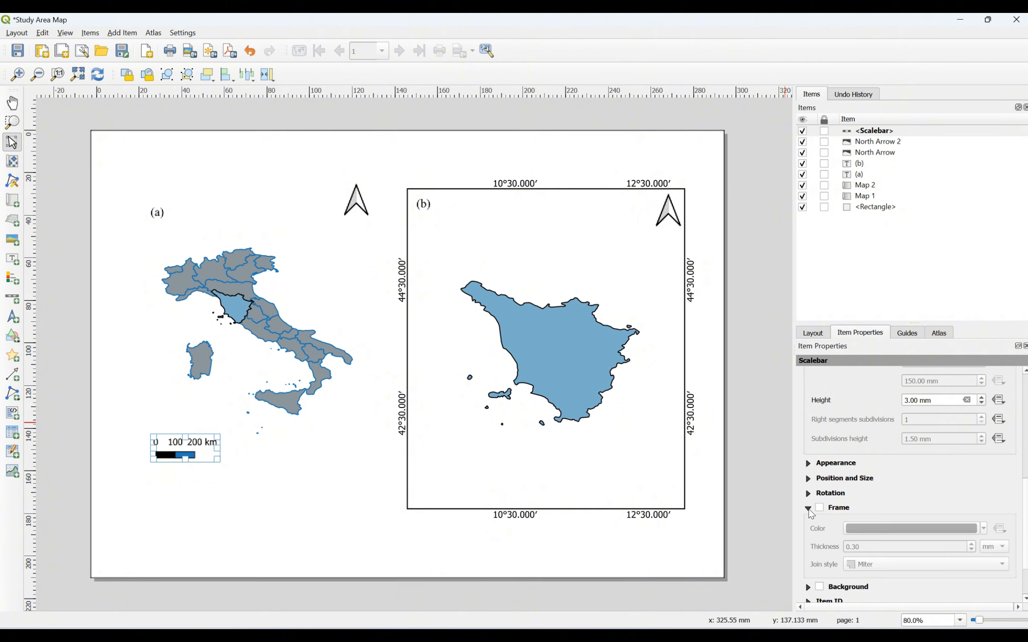
left_click(821, 508)
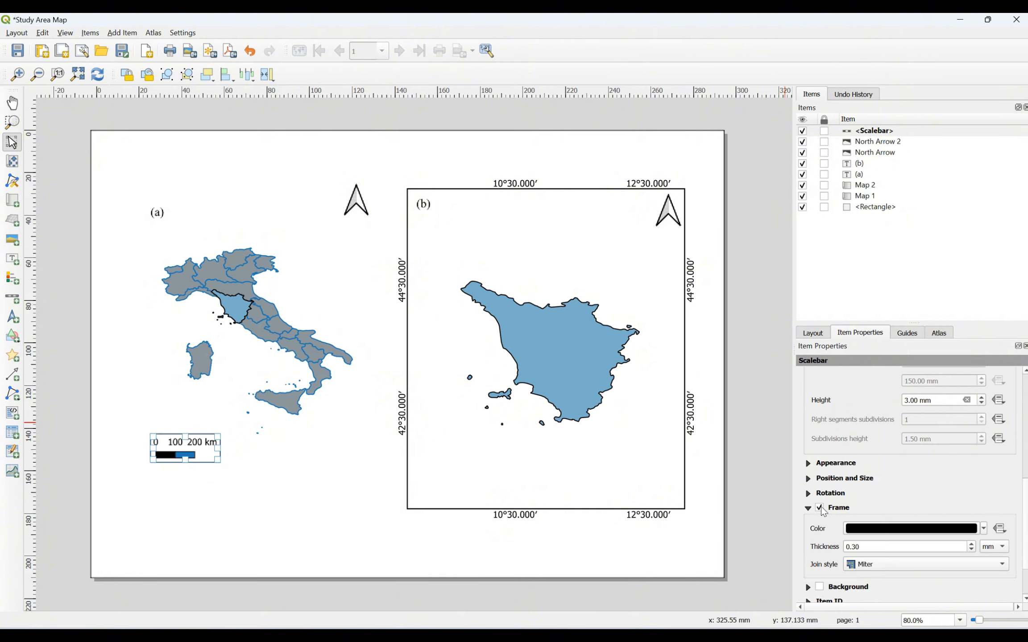
left_click(820, 509)
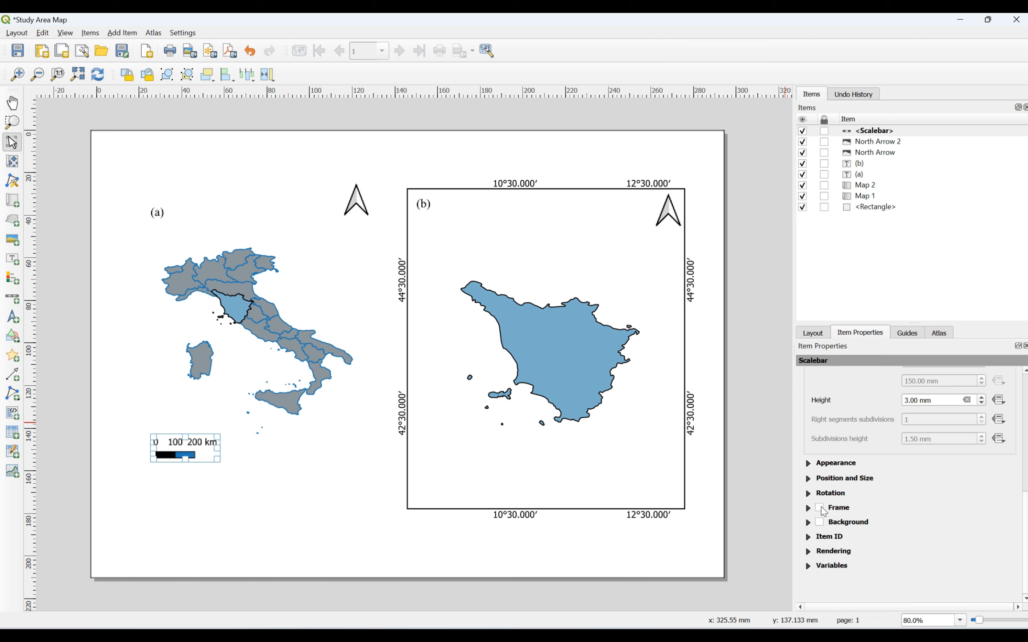
left_click(821, 508)
left_click(821, 509)
Step: Enable a white background behind the Italy scale bar
left_click(809, 524)
left_click(819, 523)
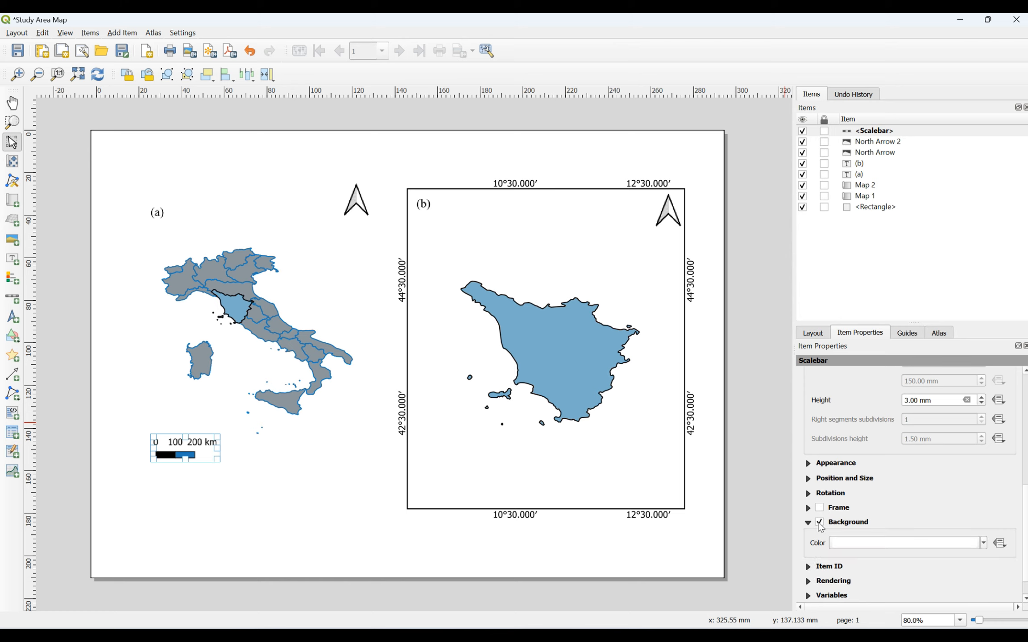
left_click(808, 523)
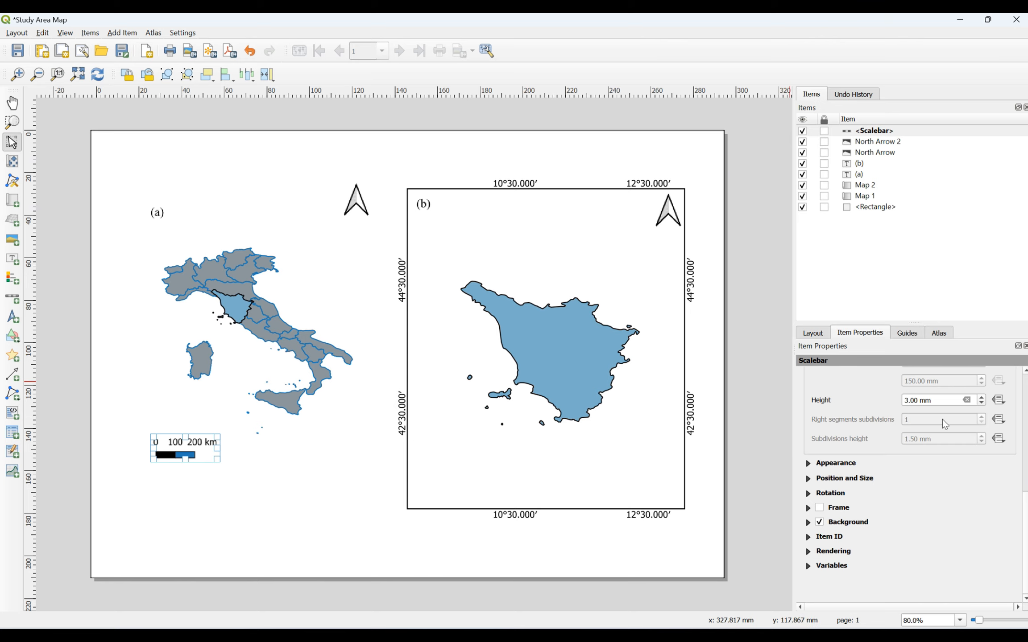
left_click(331, 437)
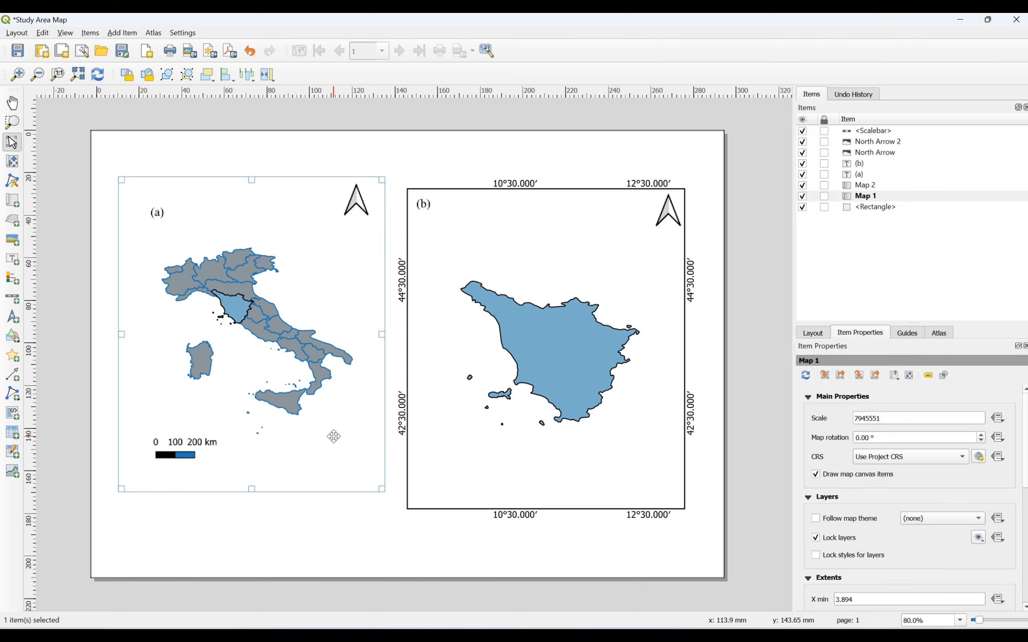
Step: Draw a new scale bar inside the Tuscany map (b)
left_click(322, 522)
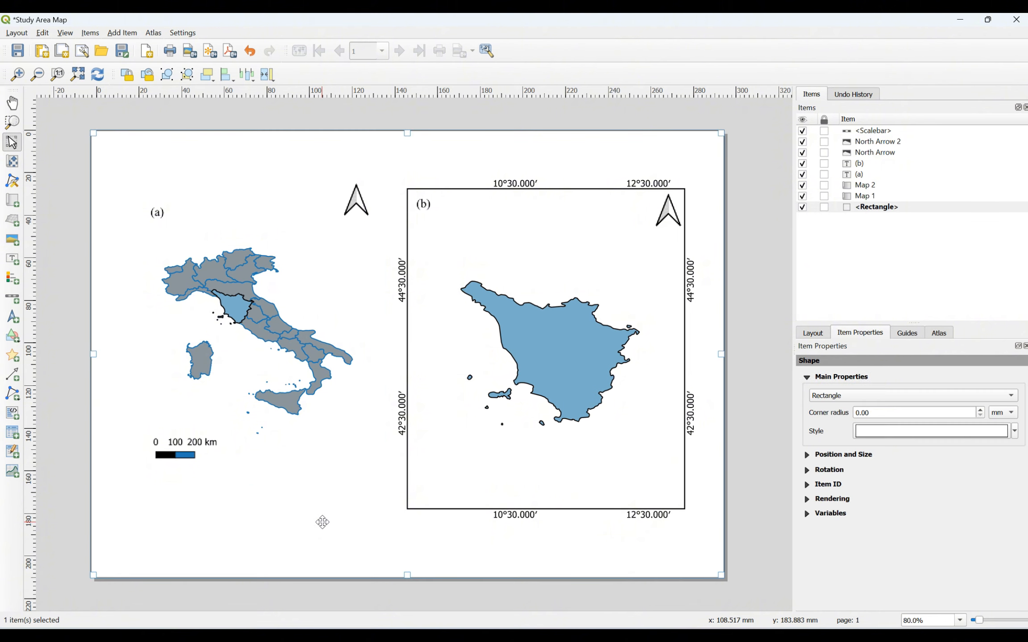
left_click(464, 473)
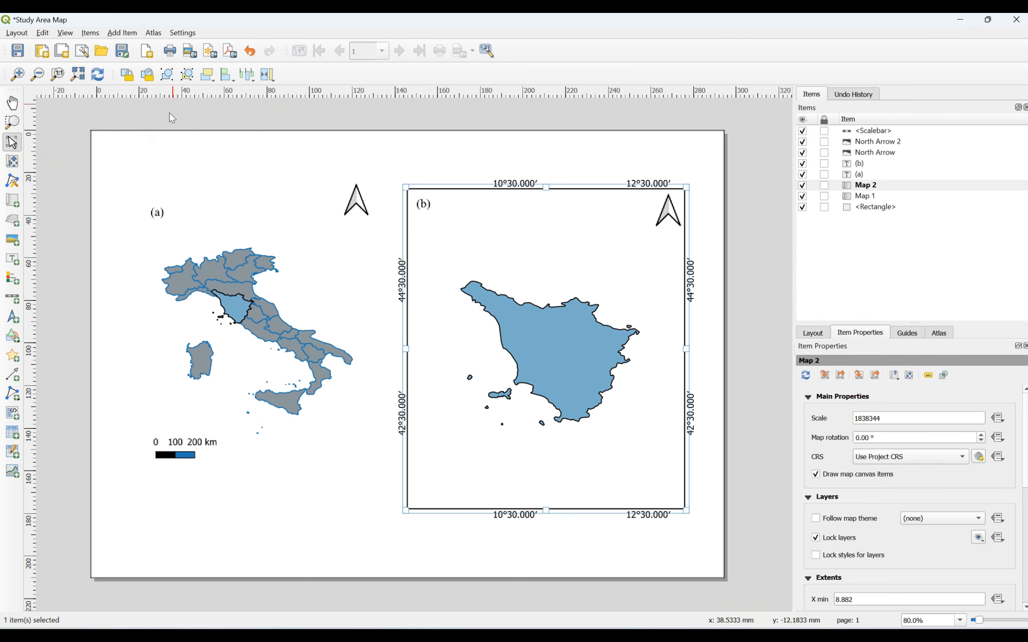
left_click(133, 33)
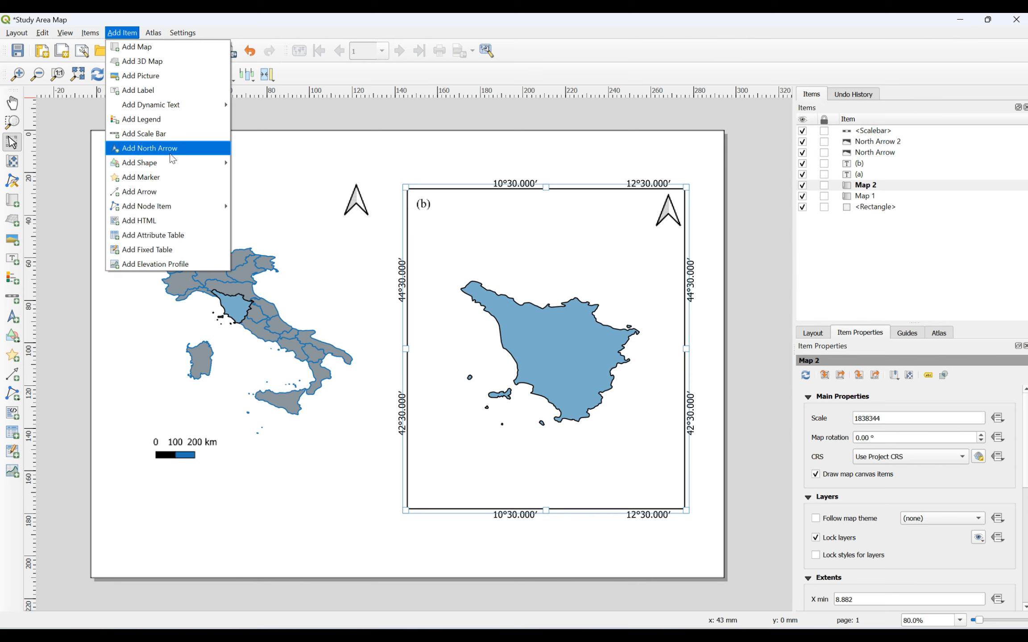
left_click(143, 133)
left_click_drag(424, 474, 595, 486)
Step: Move the 0–25–50 km scale bar to map (b)'s bottom-right corner
left_click(595, 486)
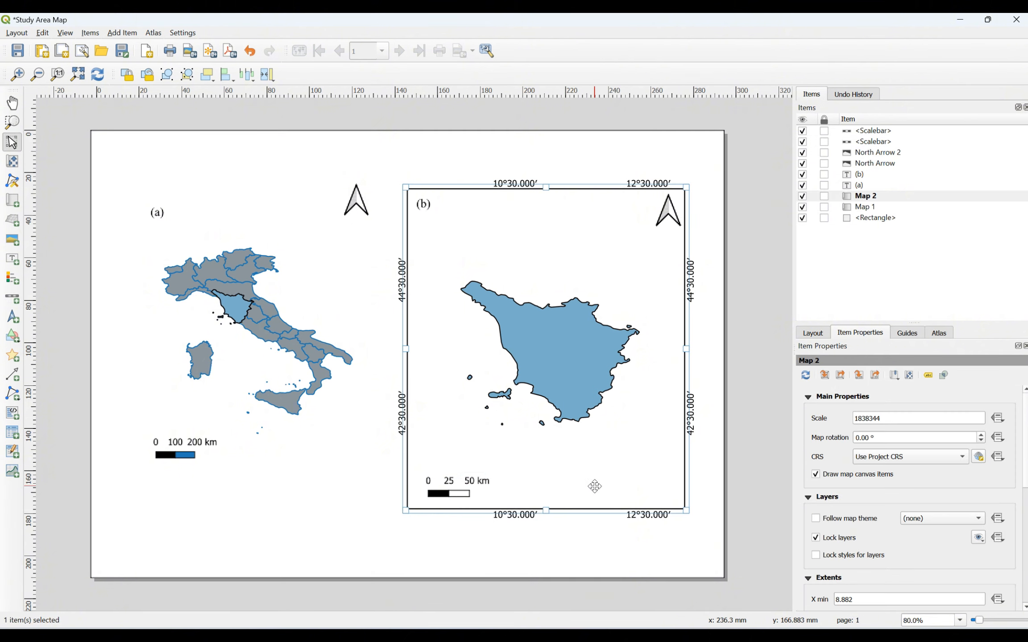
left_click(468, 482)
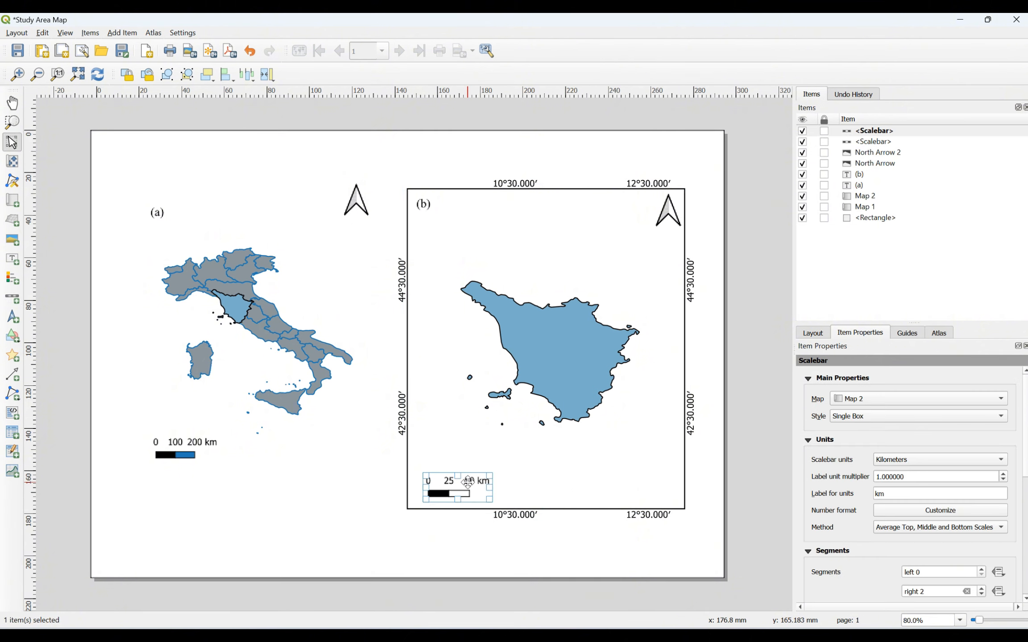
left_click_drag(468, 482, 652, 486)
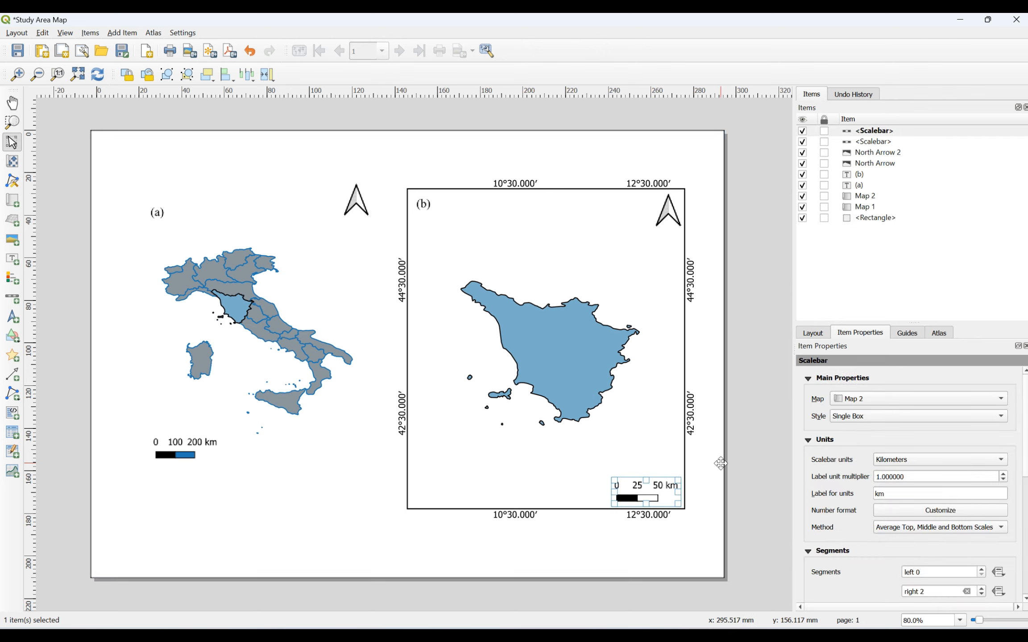
left_click(741, 459)
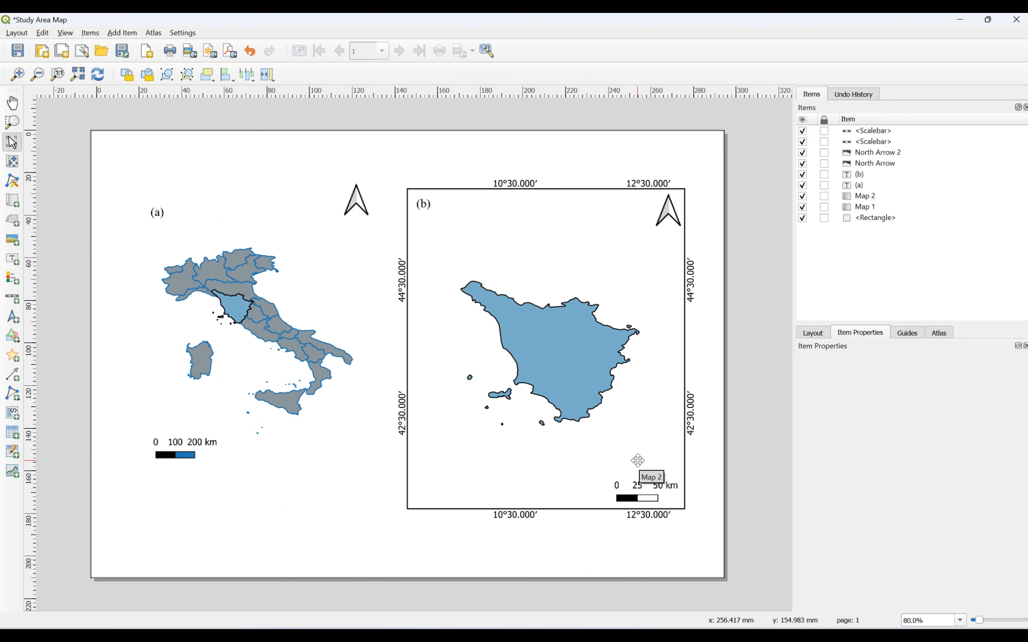
left_click(714, 425)
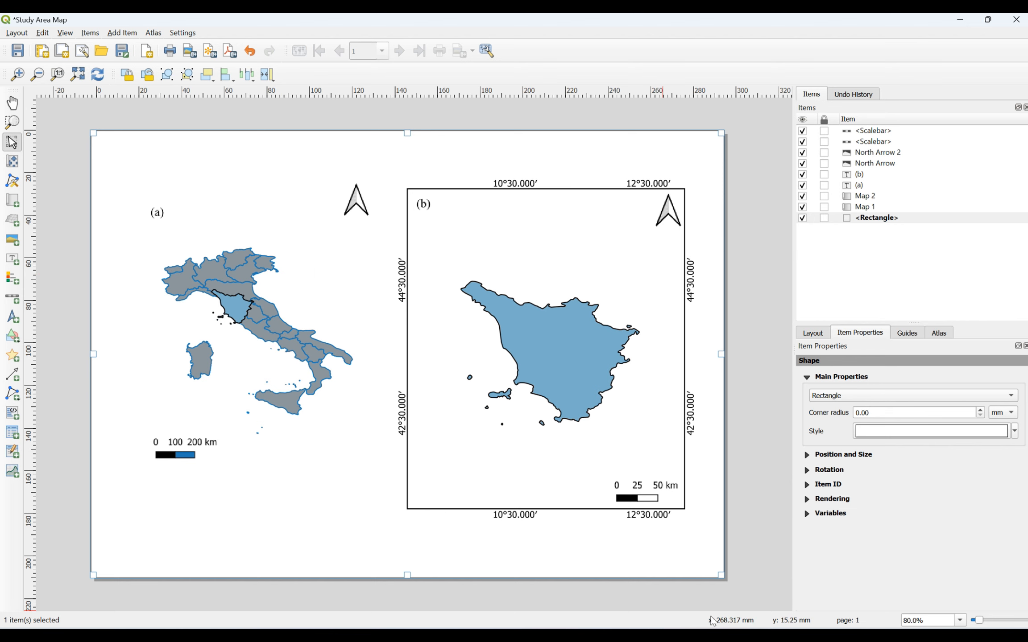
mouse_move(713, 633)
left_click(656, 604)
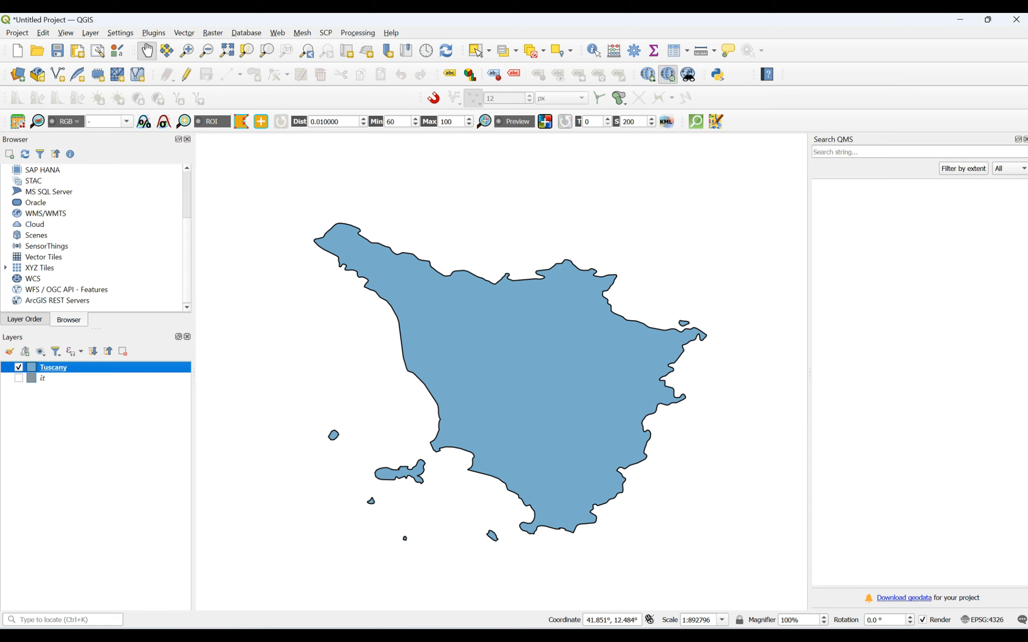
mouse_move(723, 625)
left_click(799, 588)
left_click(341, 420)
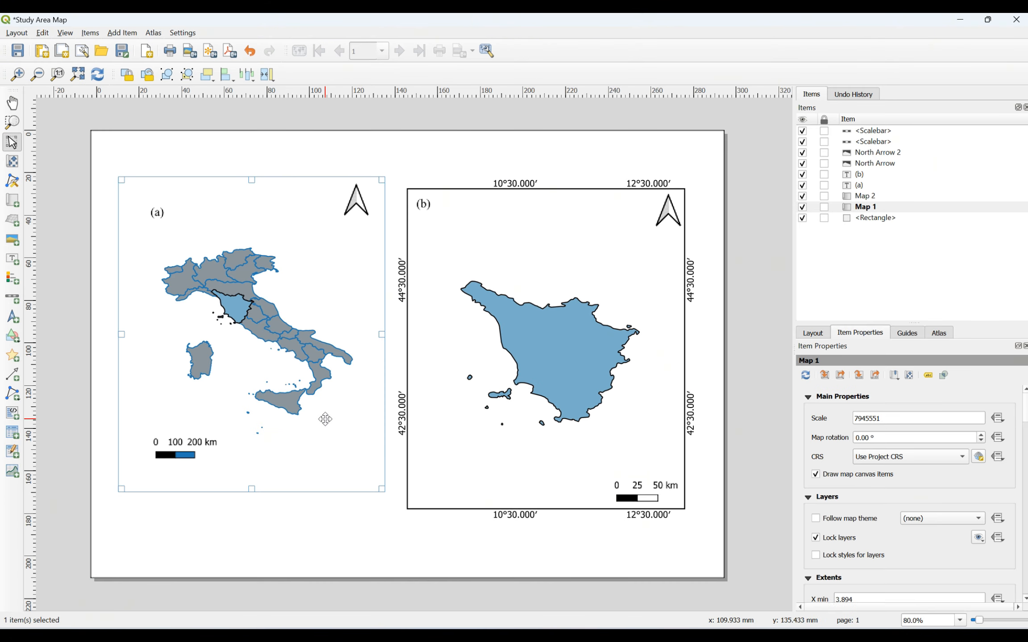
Step: Draw a legend below the Italy map and title it 'Source maps'
left_click(127, 36)
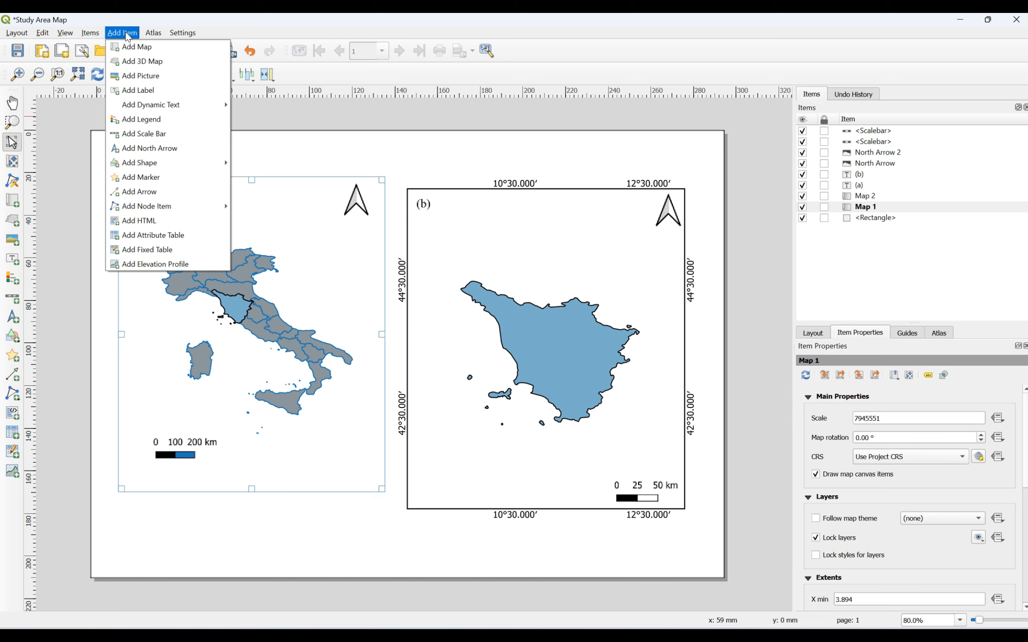
left_click(140, 119)
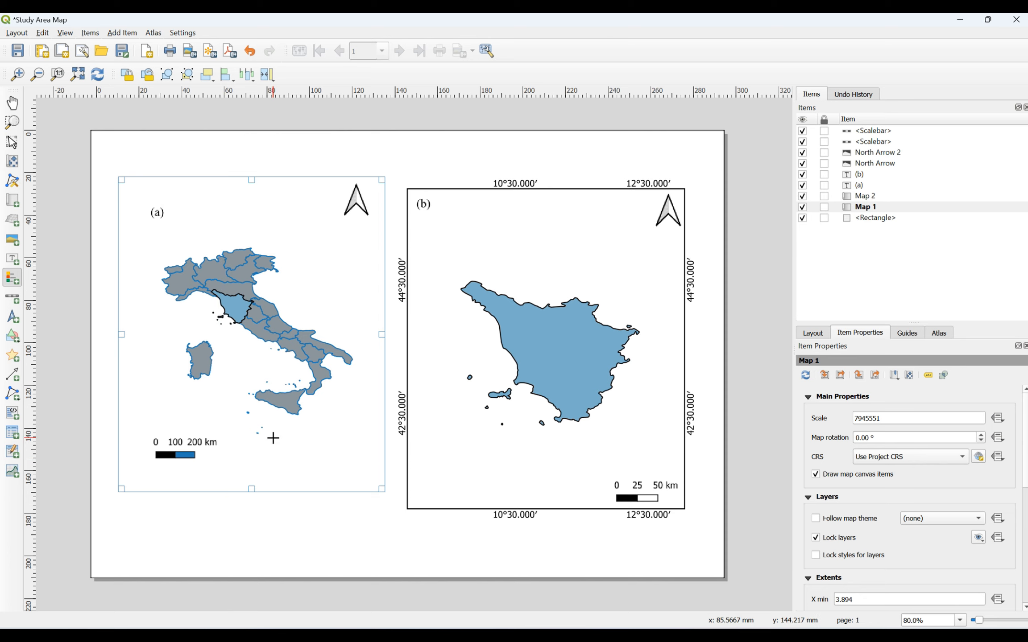
left_click_drag(275, 434, 367, 485)
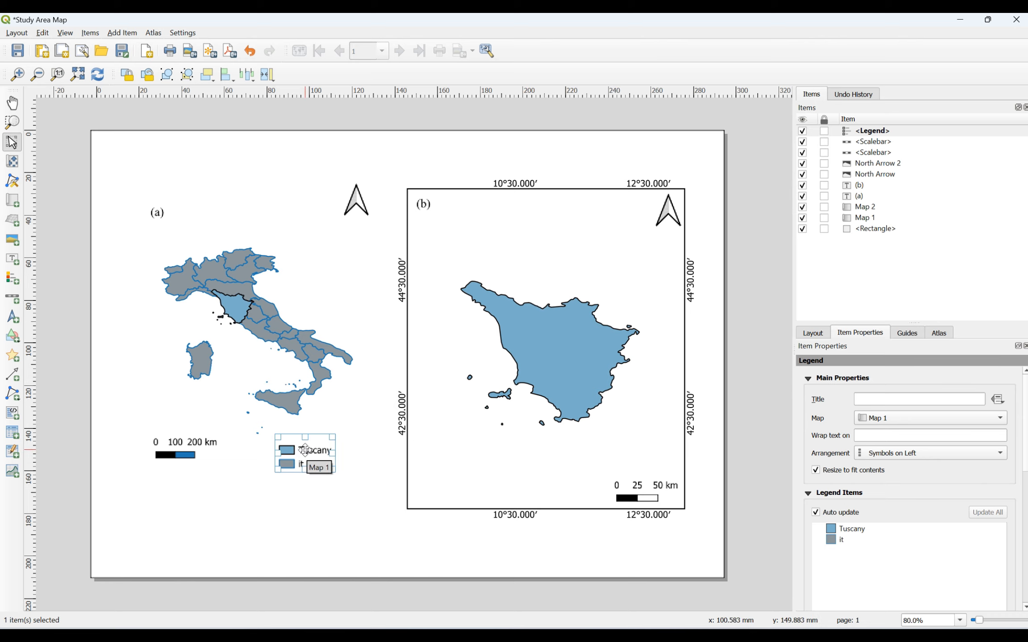
left_click(874, 131)
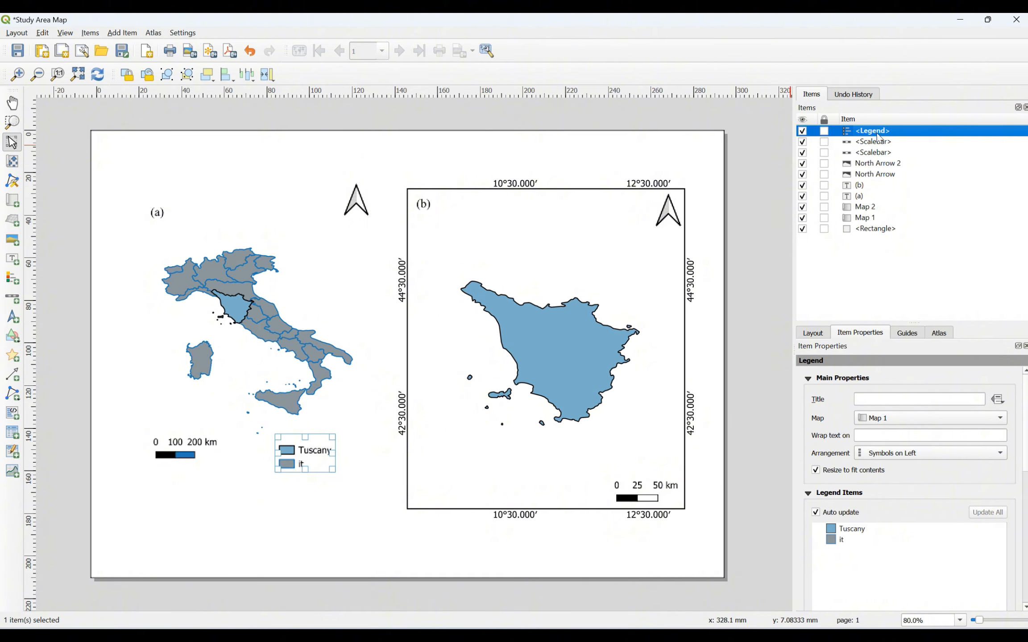
left_click(947, 399)
type("S")
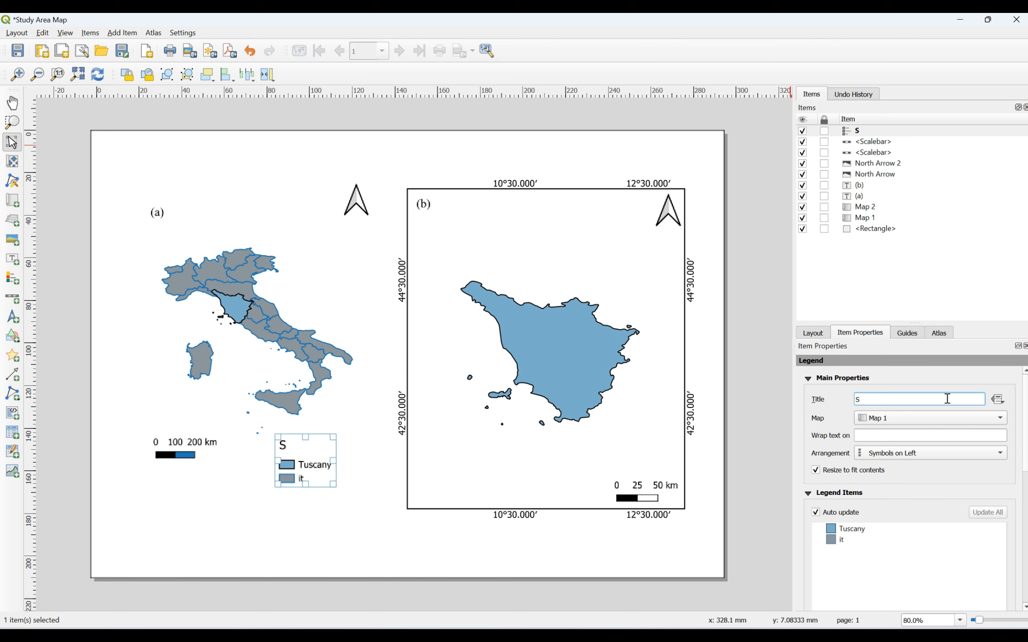
type("ource maps")
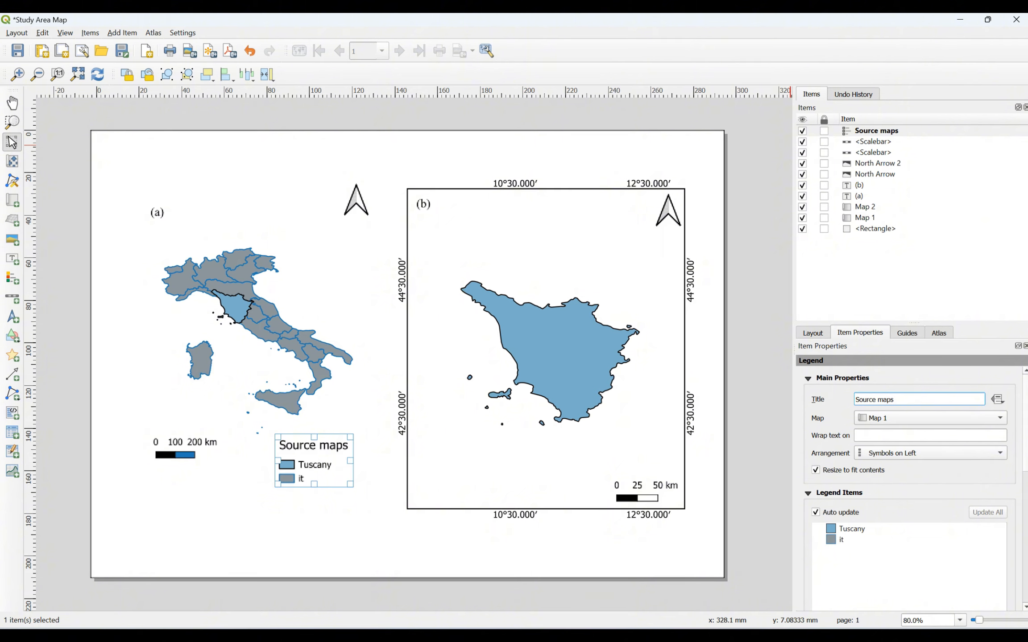
Step: Keep legend symbols on the left and review the Tuscany and it entries
scroll(910, 455, "down", 2)
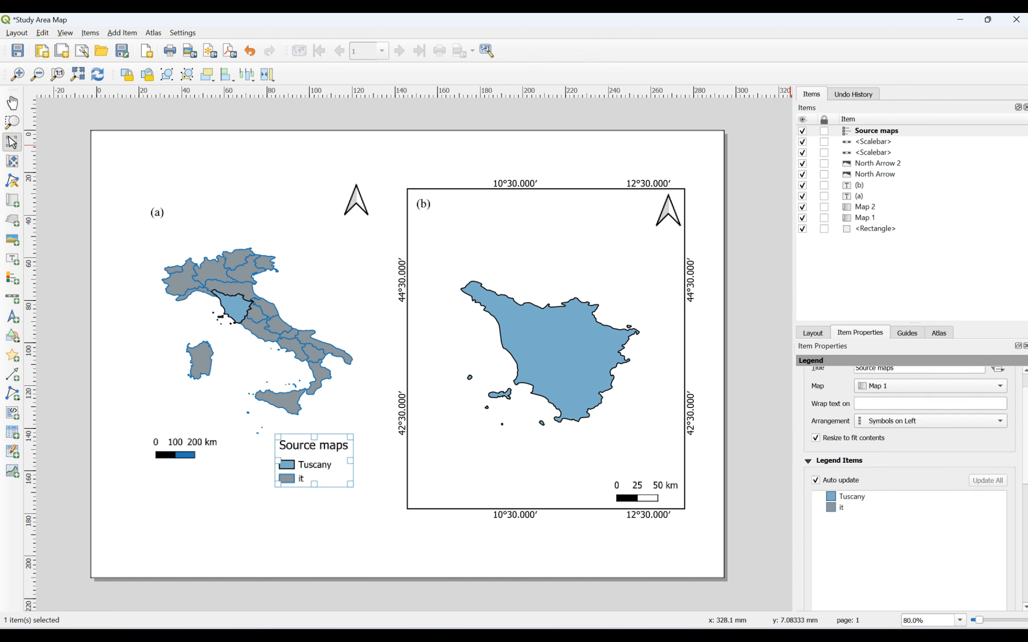
left_click(999, 421)
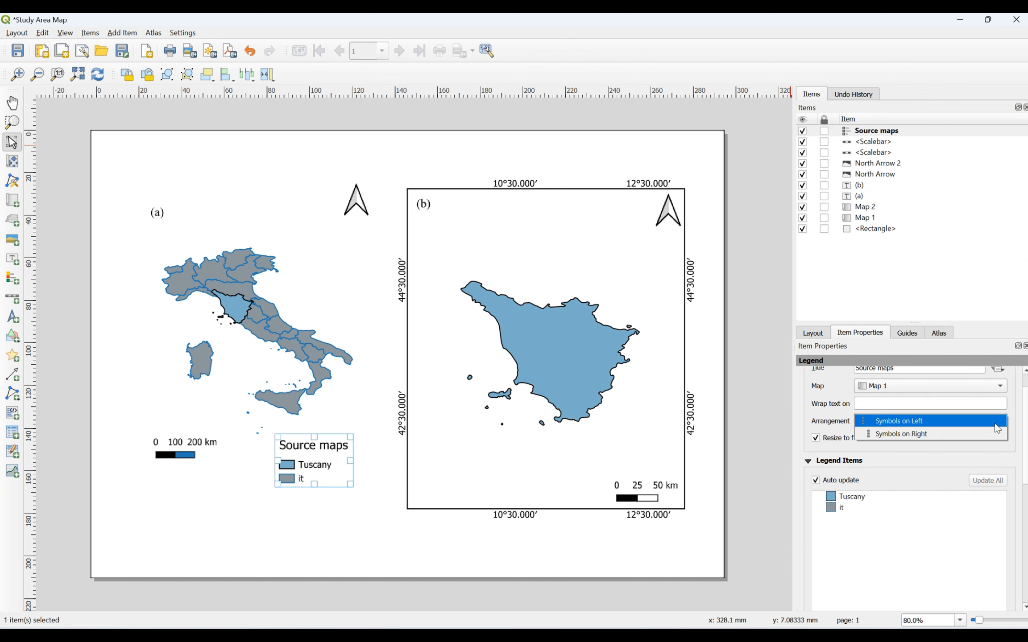
left_click(1020, 426)
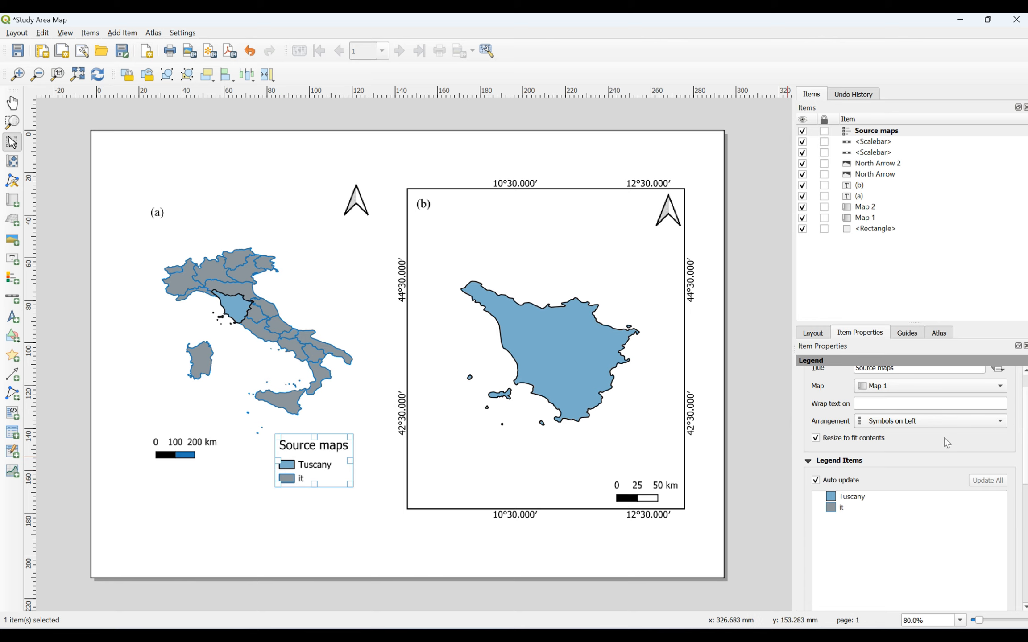
scroll(910, 441, "down", 1)
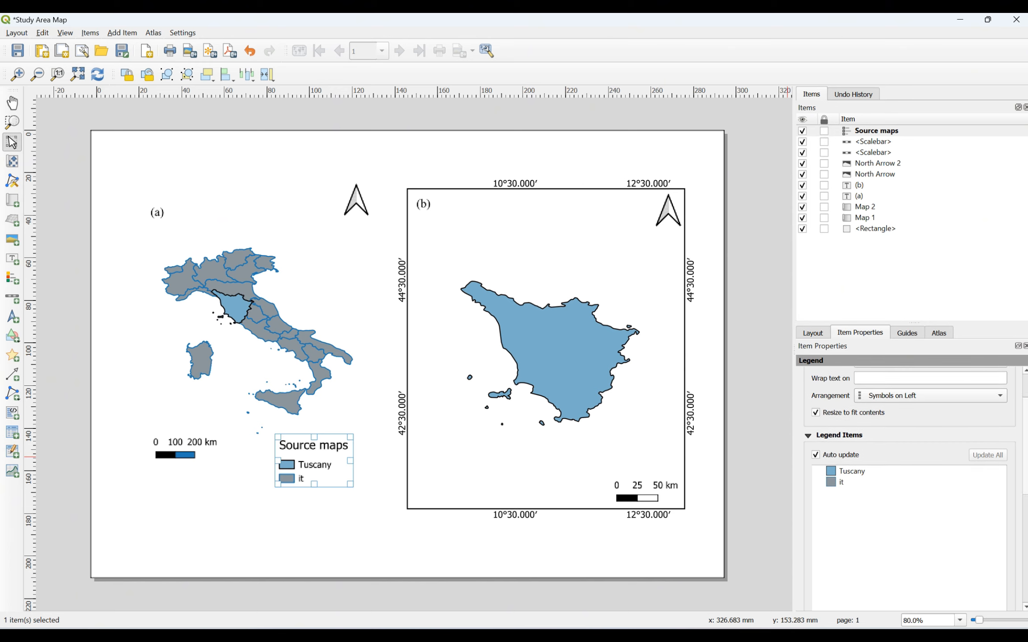
left_click(852, 474)
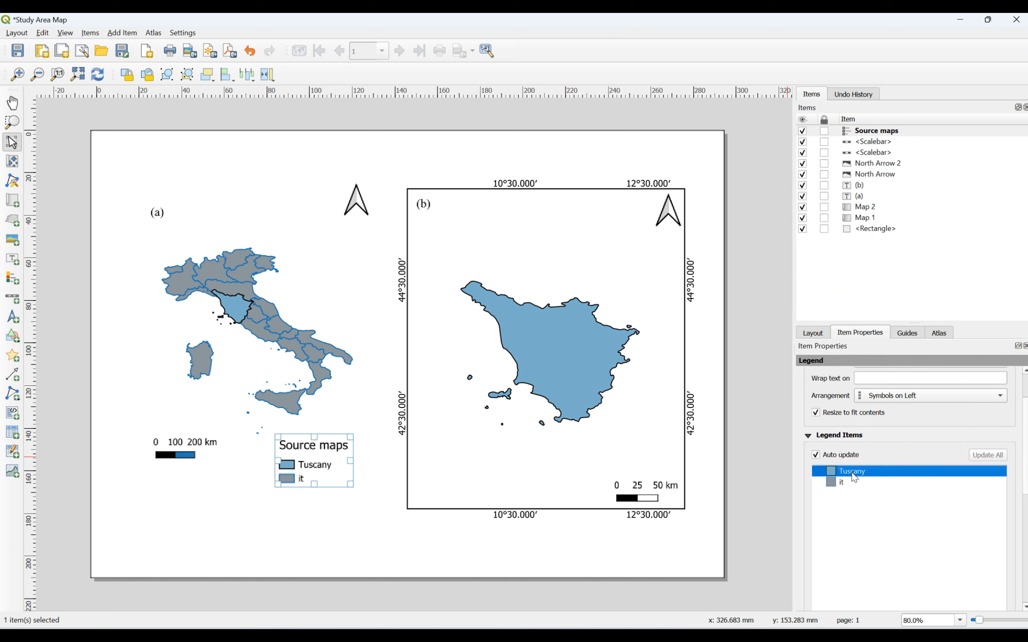
left_click(848, 480)
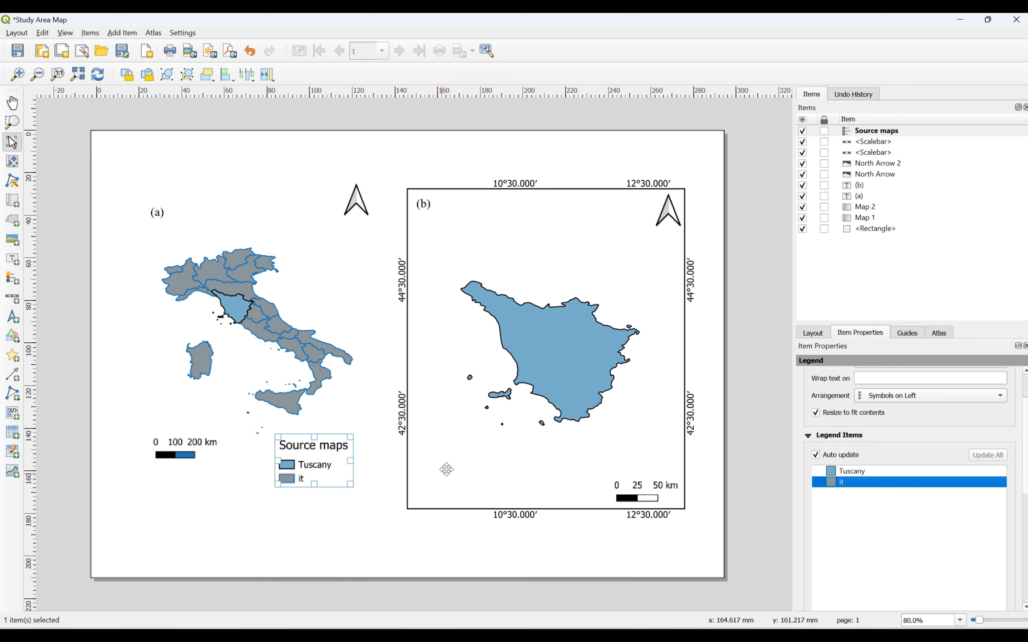
scroll(868, 477, "down", 10)
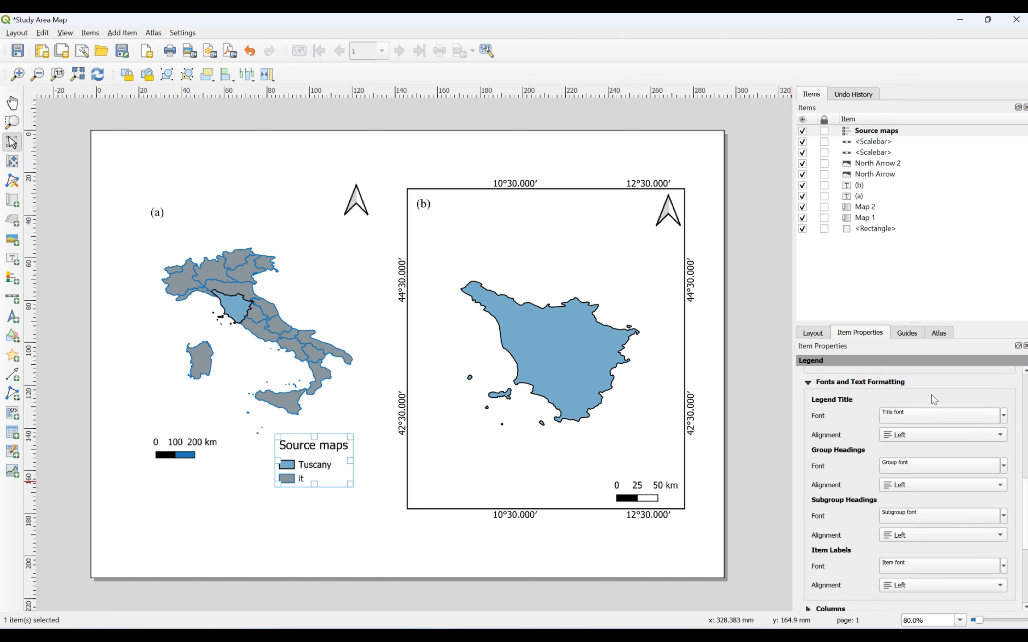
Step: Set the legend title font to Times New Roman
left_click(1003, 416)
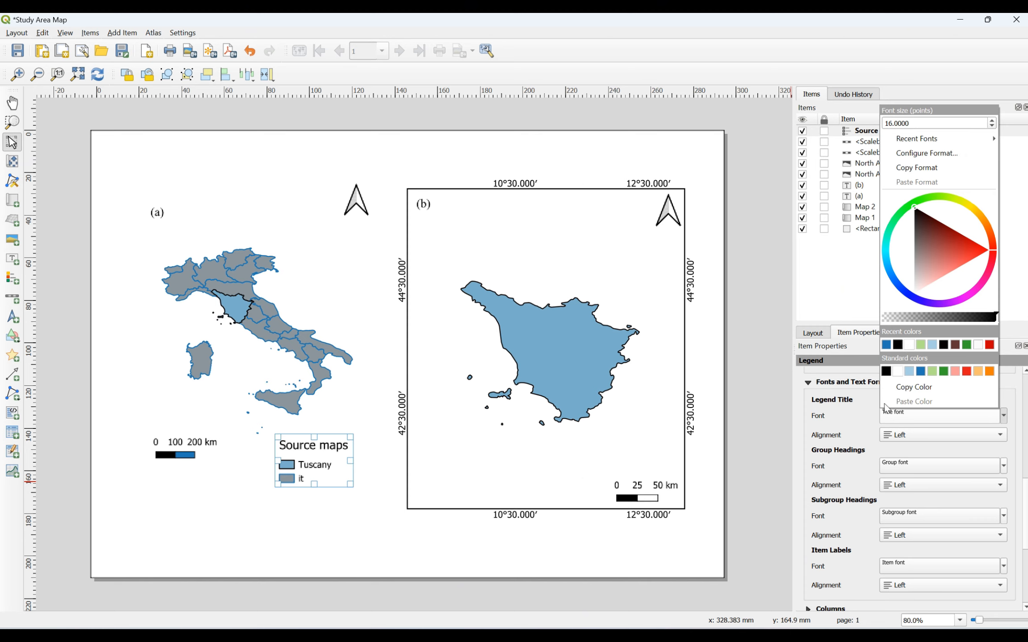
left_click(845, 408)
left_click(892, 416)
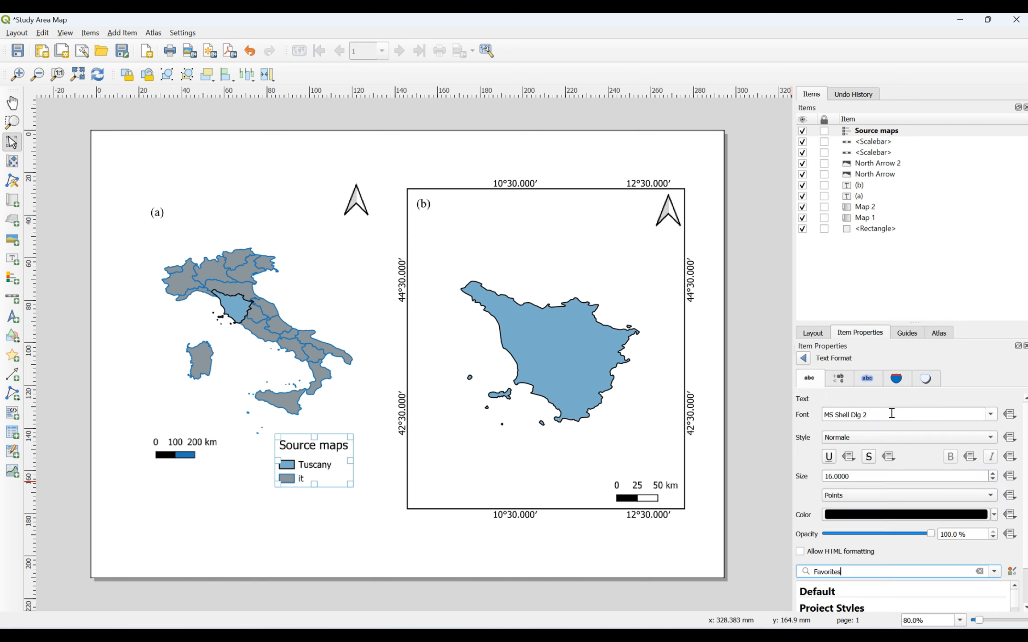
left_click(990, 415)
key("Down")
key("Down")
key("Down")
key("Down")
key("Down")
key("Down")
key("Down")
key("Down")
key("Down")
key("Down")
key("Down")
key("Down")
key("Down")
key("Down")
key("Down")
key("Down")
key("Down")
key("Down")
key("Down")
key("Down")
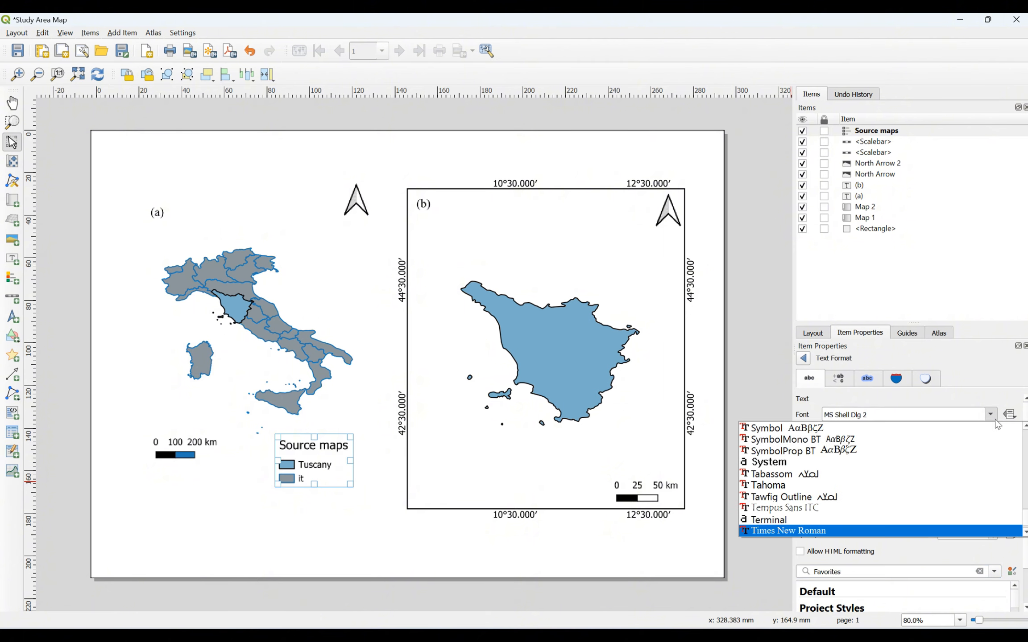
key("Return")
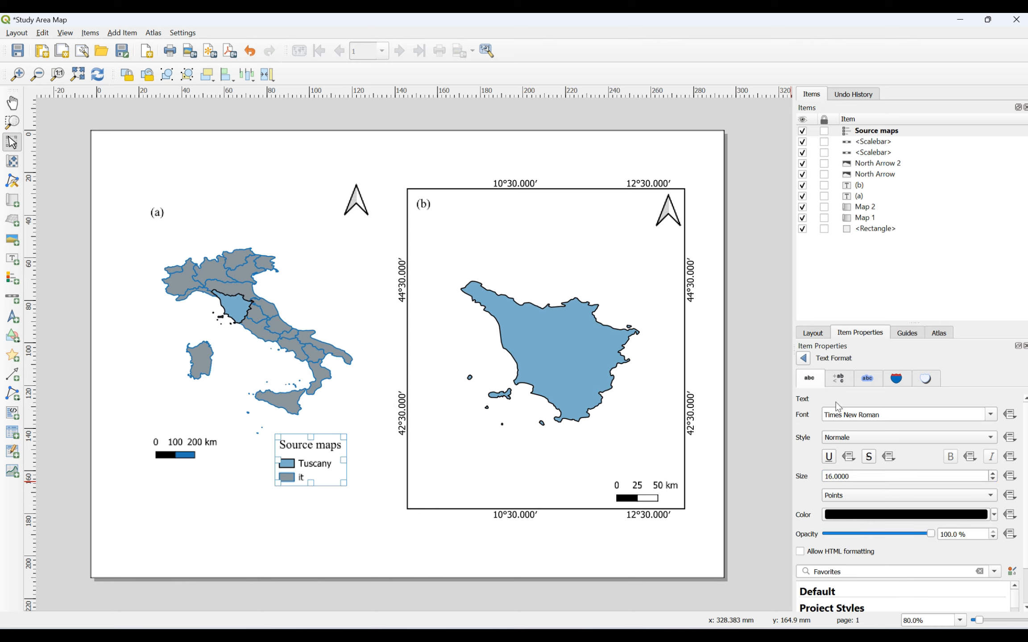
left_click(805, 359)
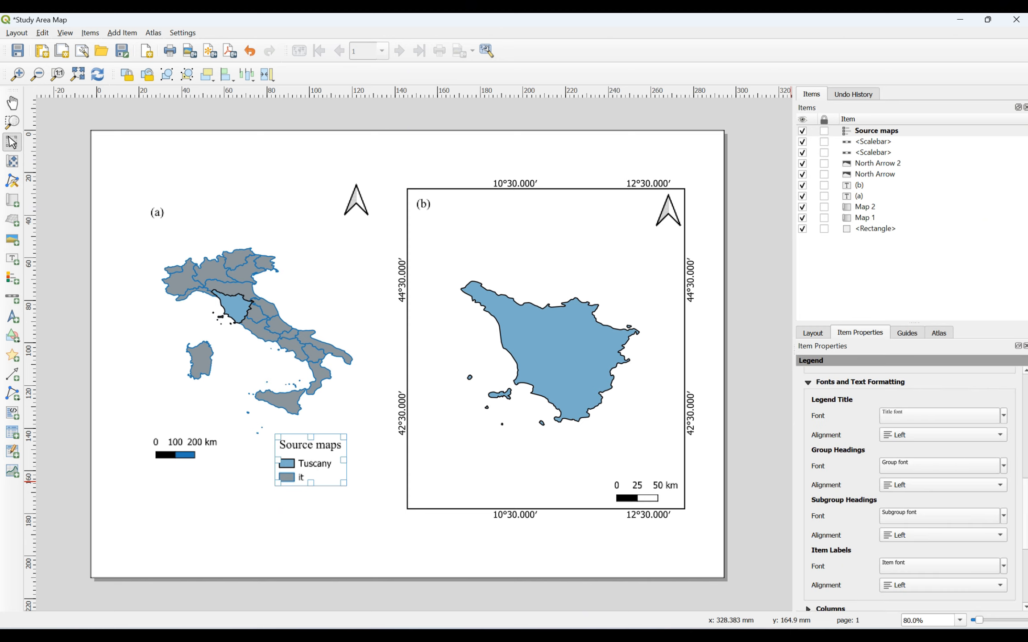
scroll(905, 486, "down", 1)
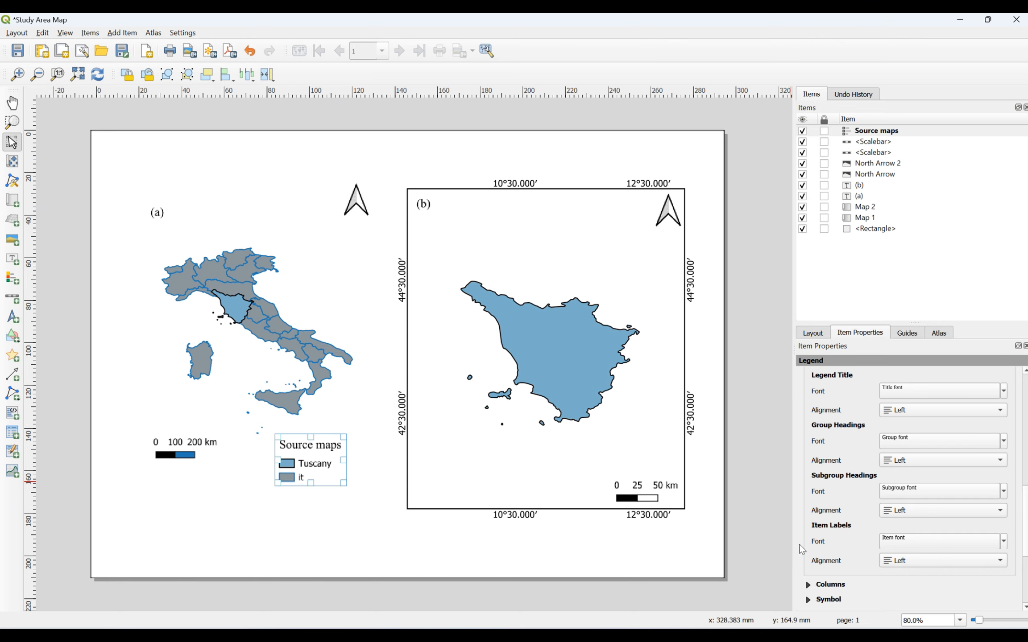
Step: Set the legend item labels to Times New Roman at 12 points
left_click(1004, 541)
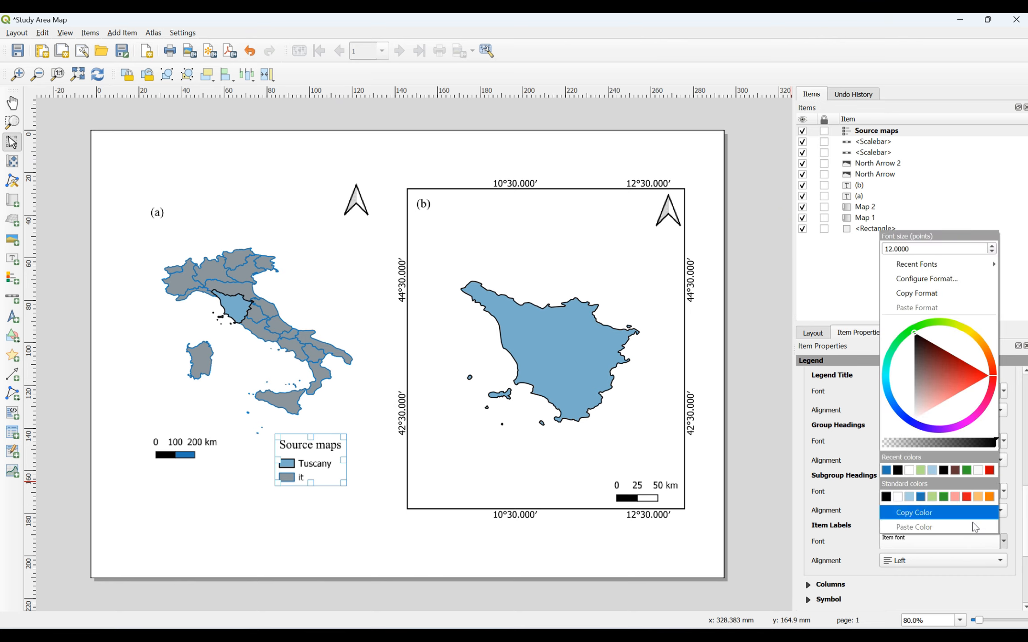
left_click(991, 247)
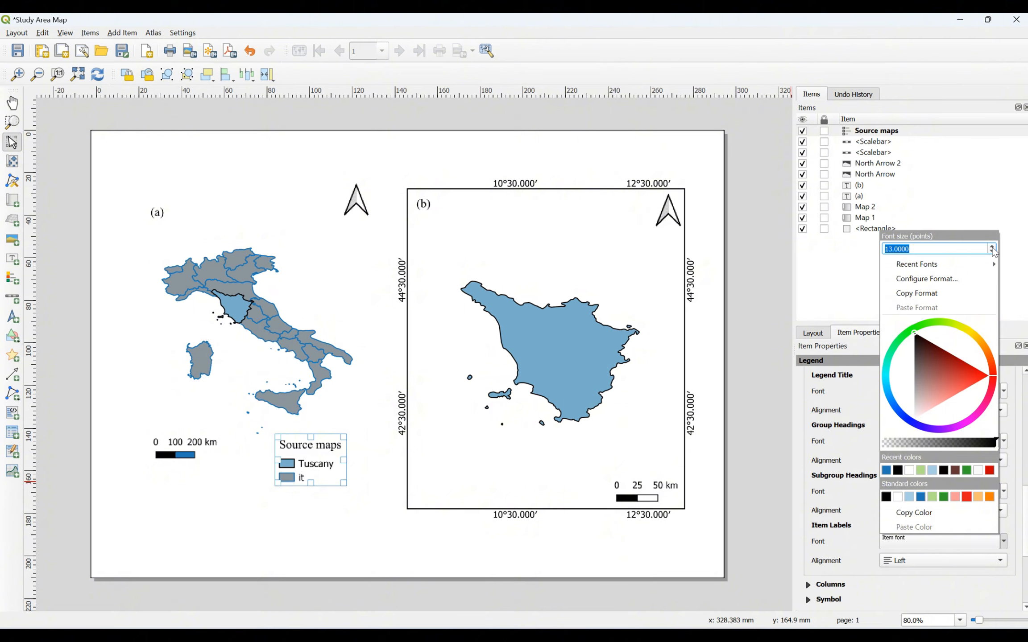
left_click(991, 251)
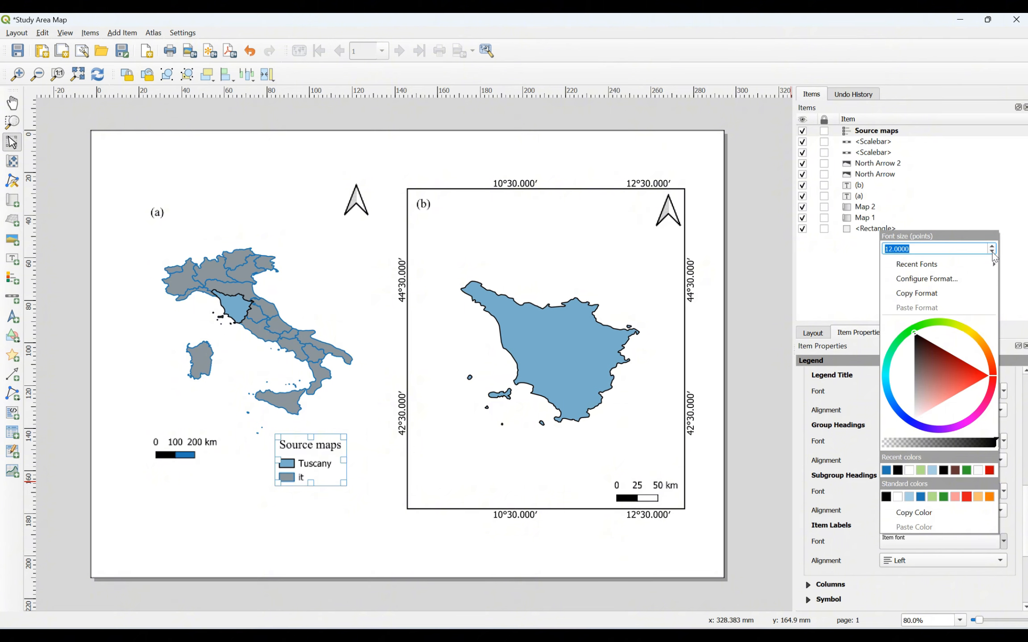
left_click(950, 546)
left_click(950, 545)
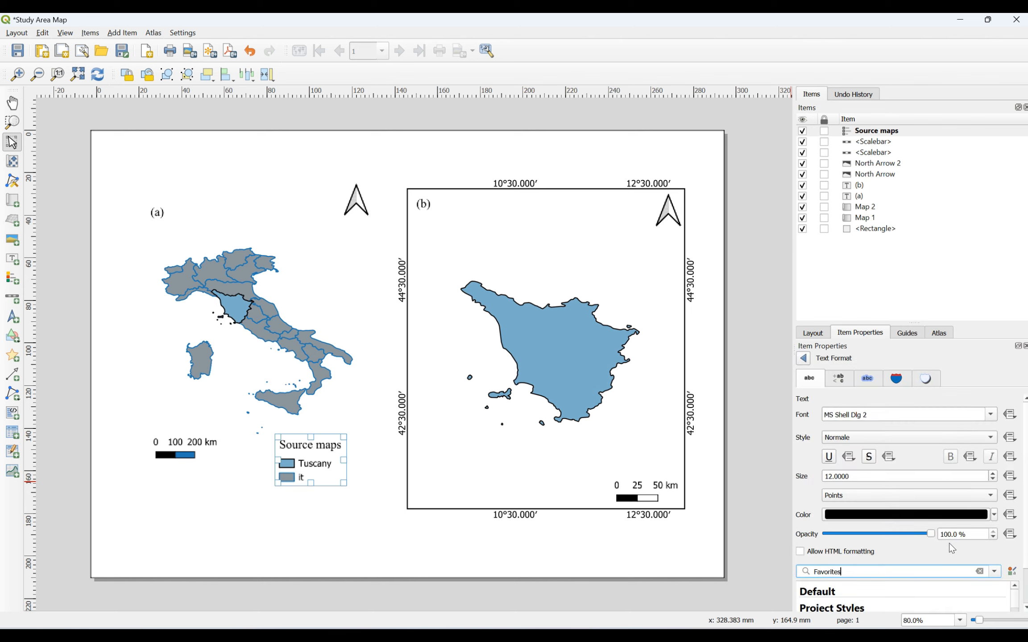
left_click(995, 415)
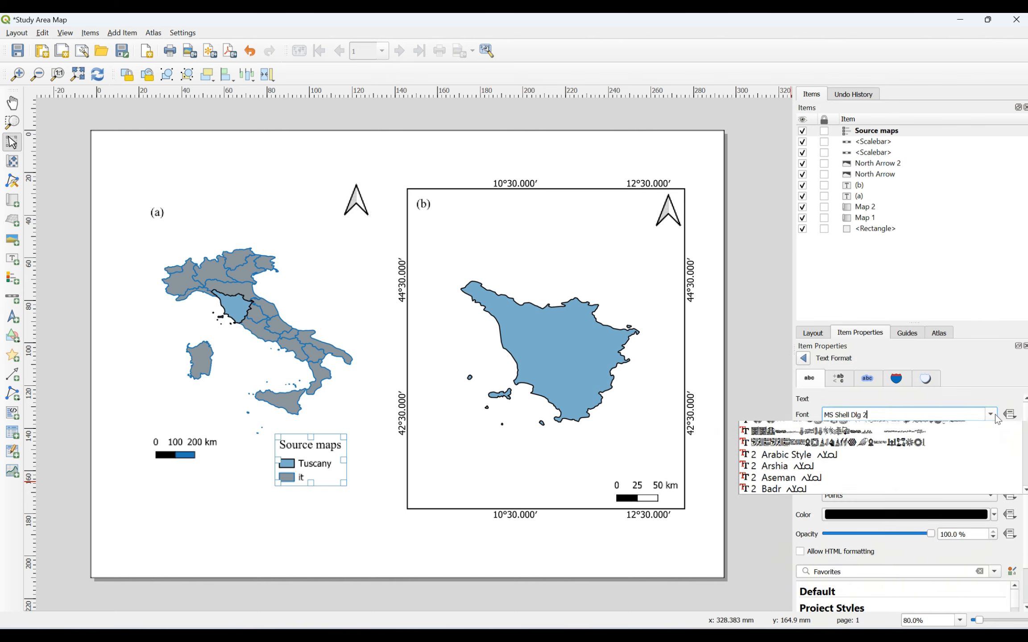
key("t")
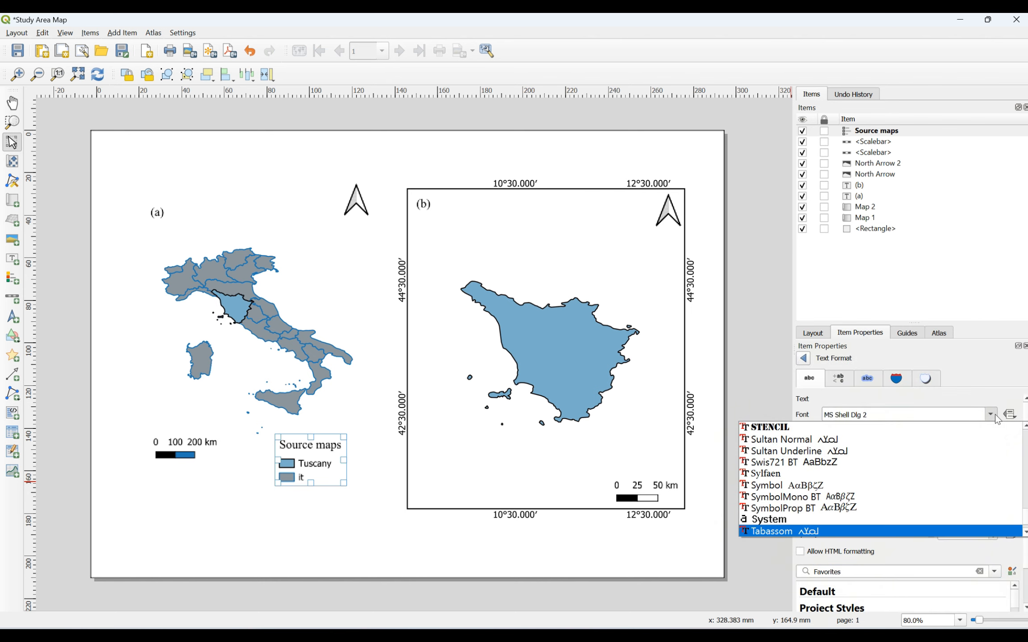
key("Down")
key("Down")
key("Down")
key("Down")
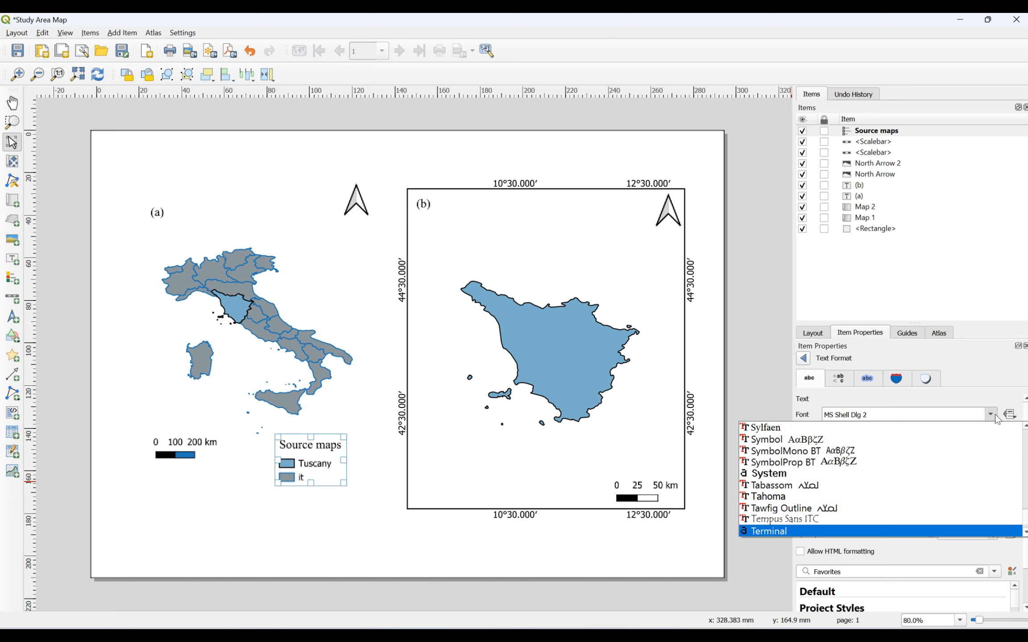
key("Down")
key("Return")
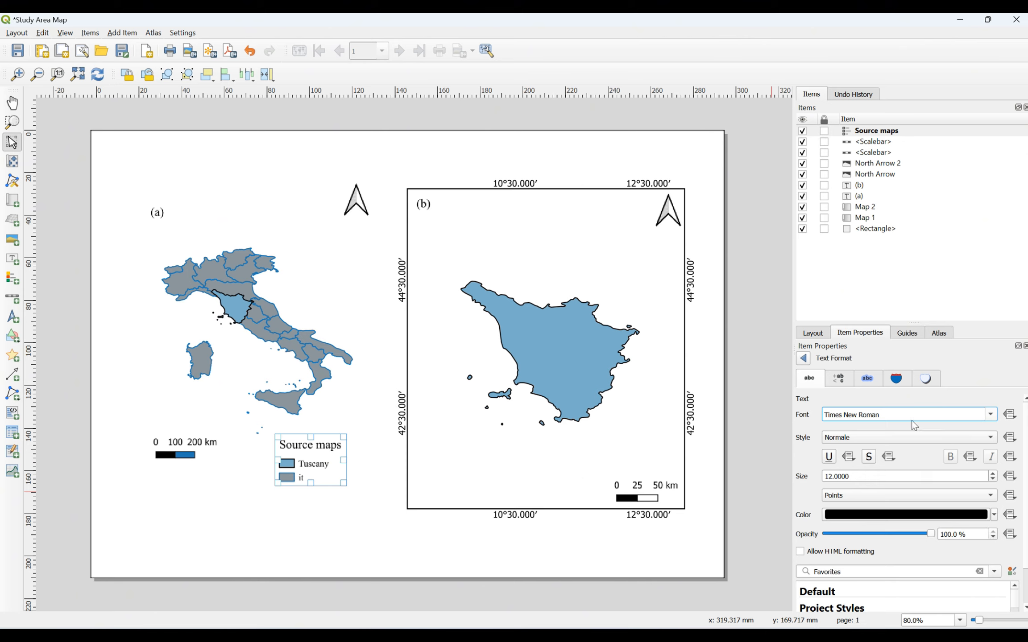
left_click(804, 359)
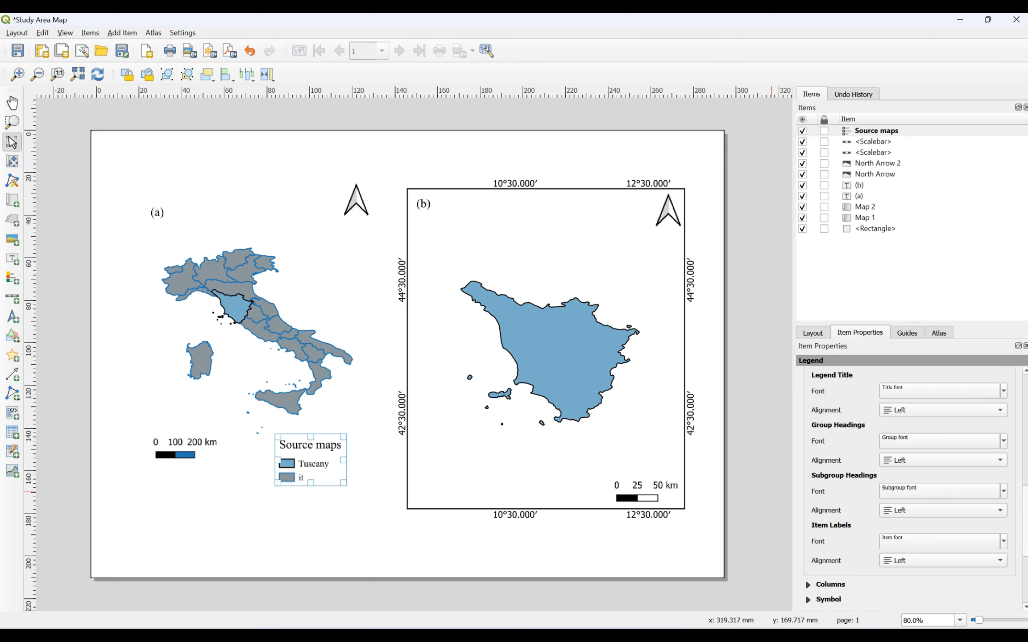
scroll(955, 522, "down", 3)
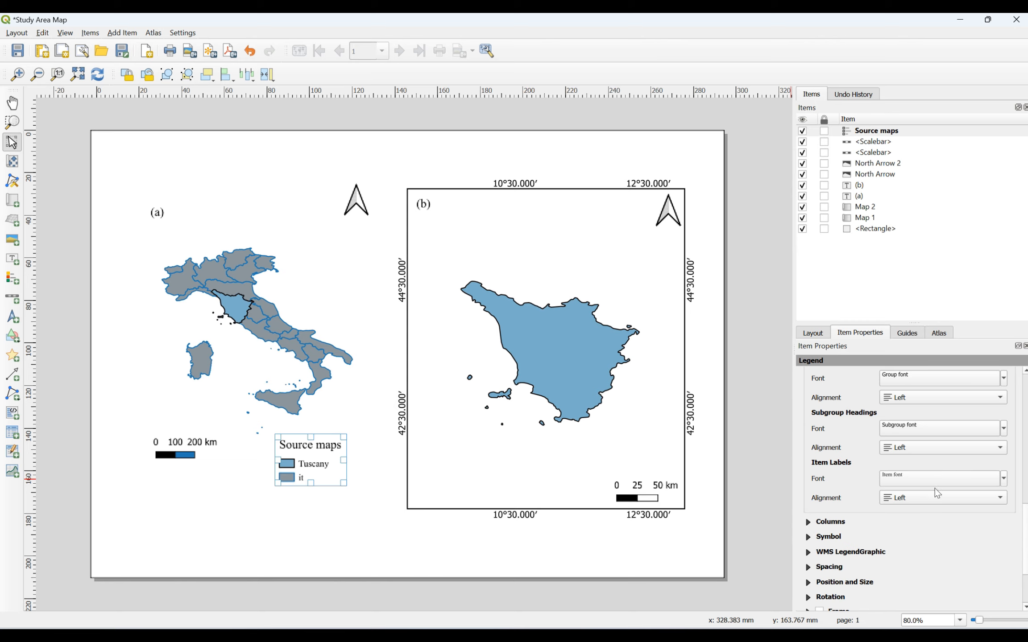
scroll(1024, 516, "down", 5)
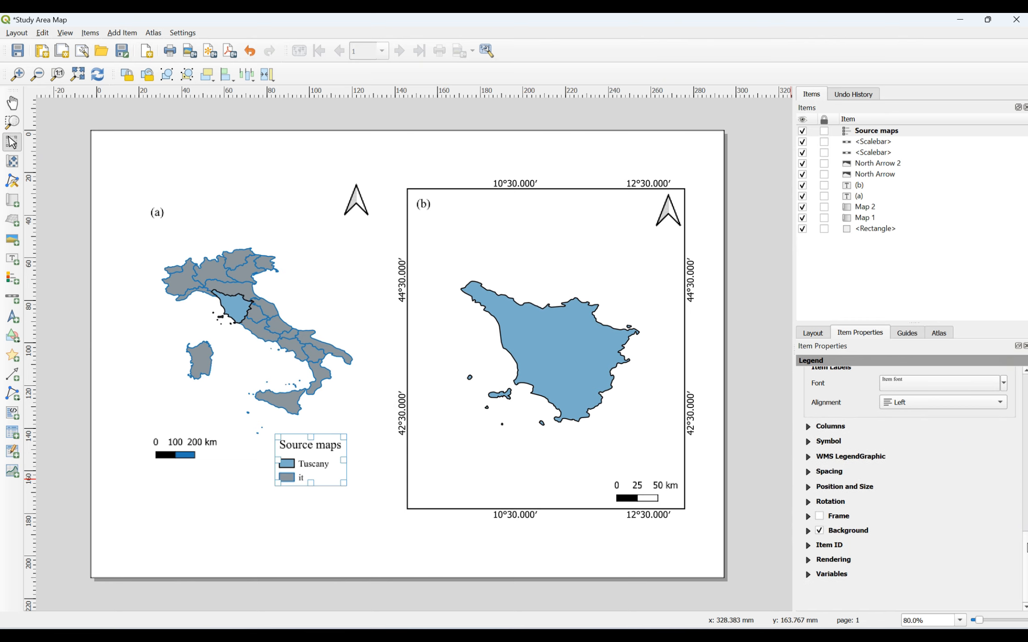
left_click(810, 443)
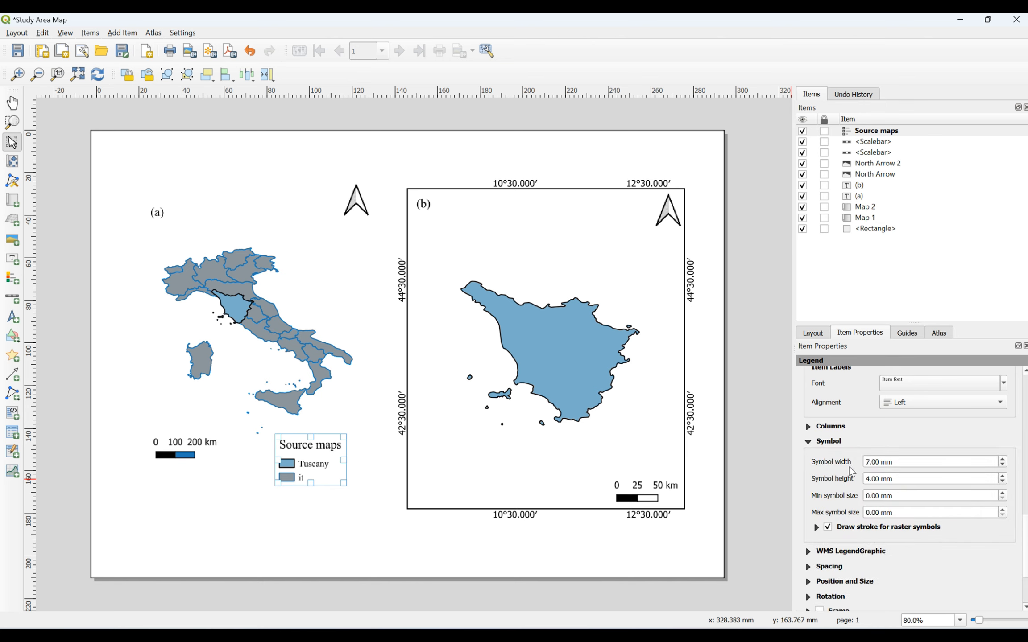
left_click(823, 441)
left_click(825, 426)
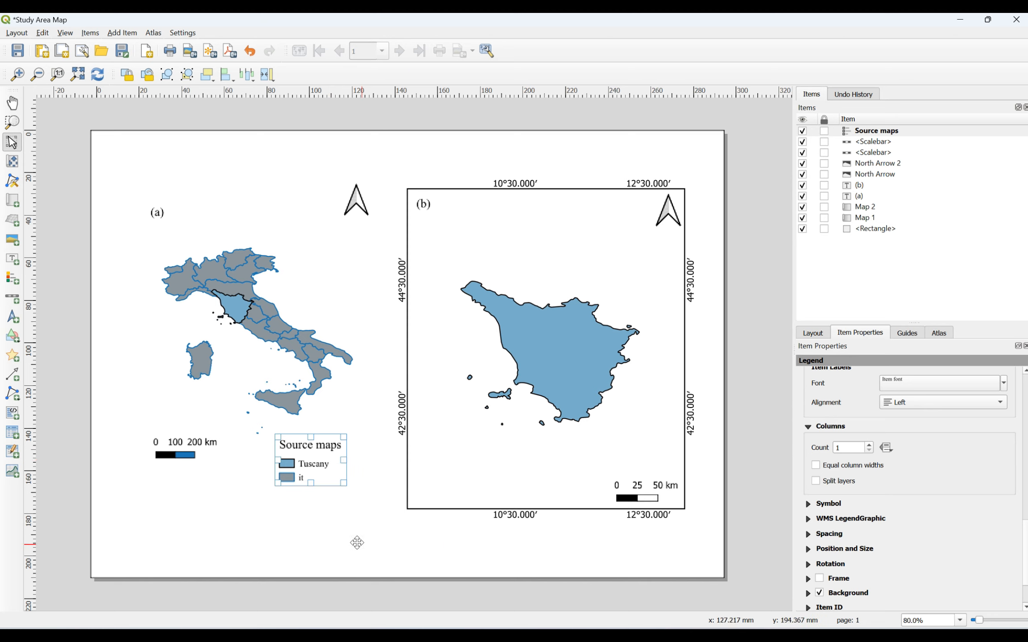
left_click(811, 429)
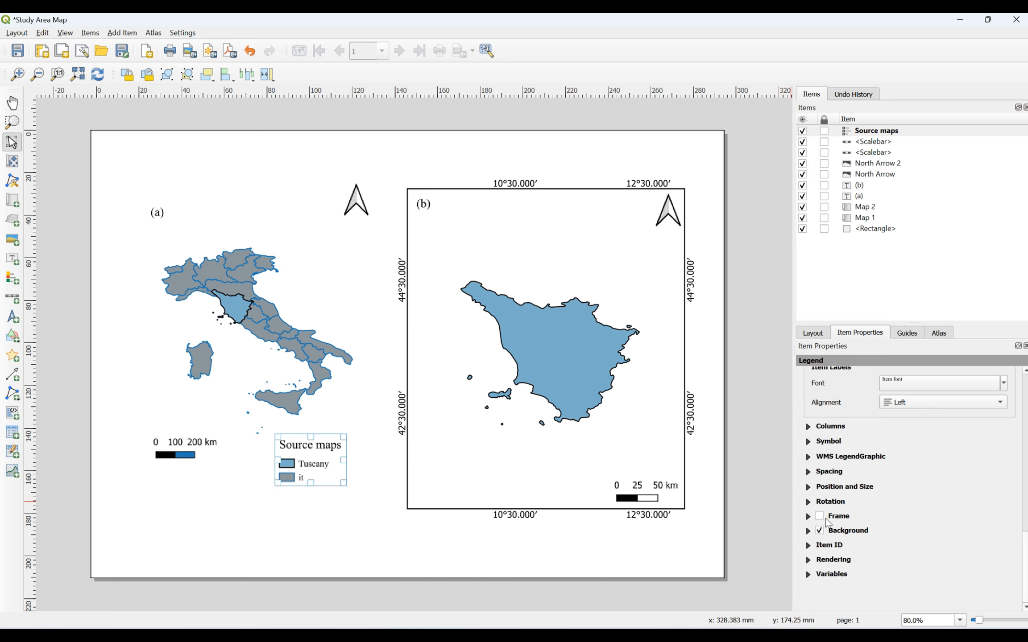
left_click(820, 518)
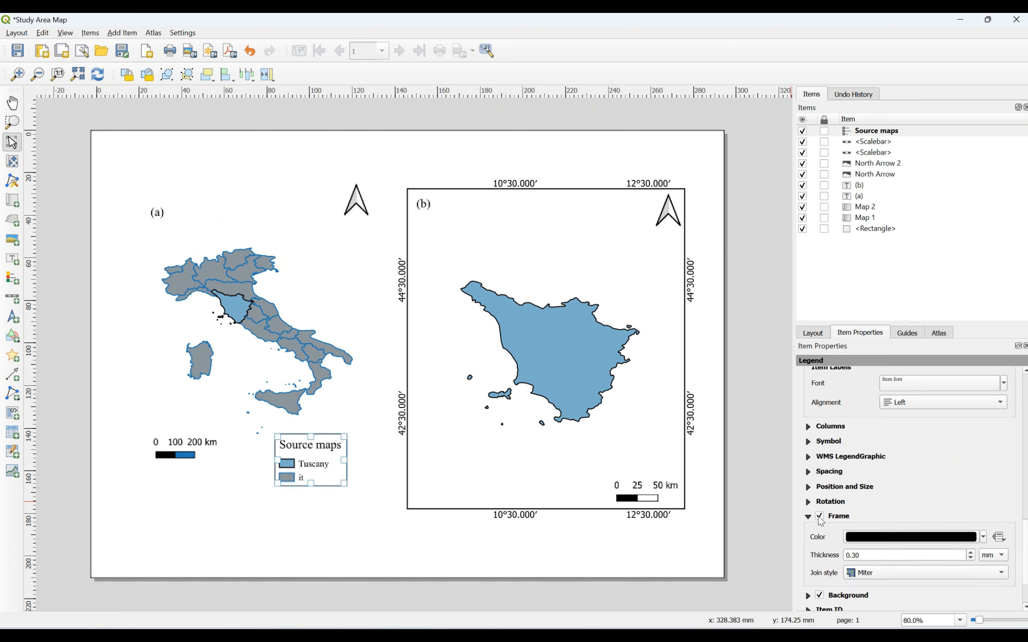
left_click(820, 518)
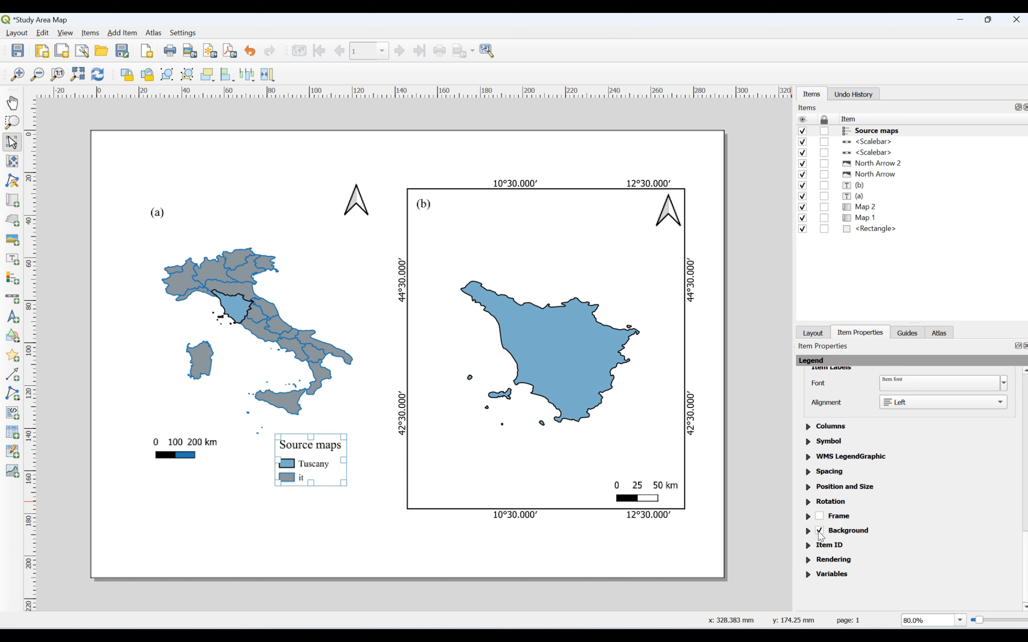
left_click(431, 480)
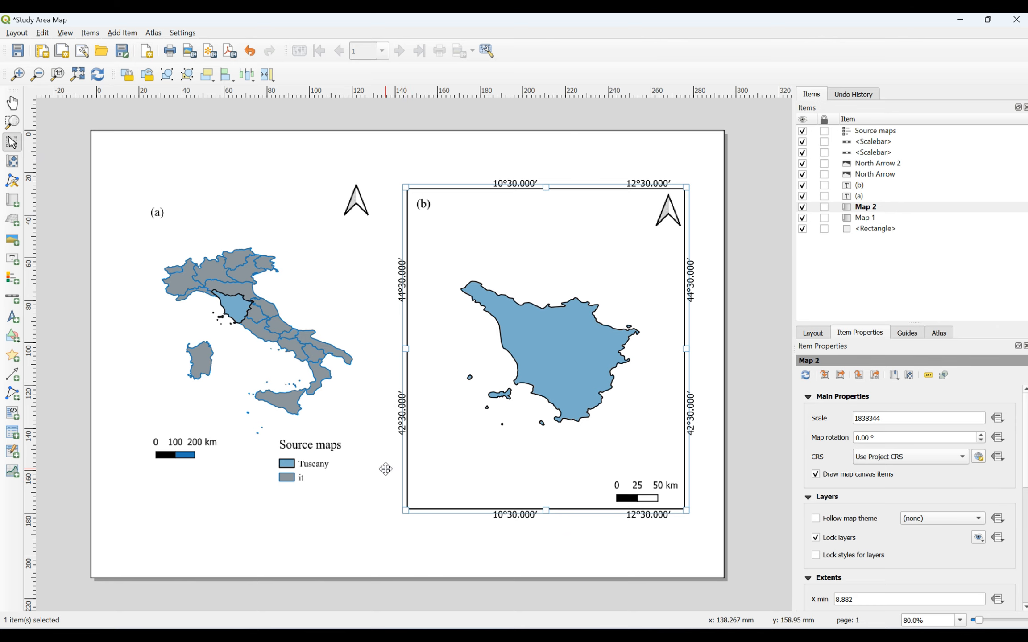
Step: Draw a new legend box in map (b)'s lower left
left_click(117, 33)
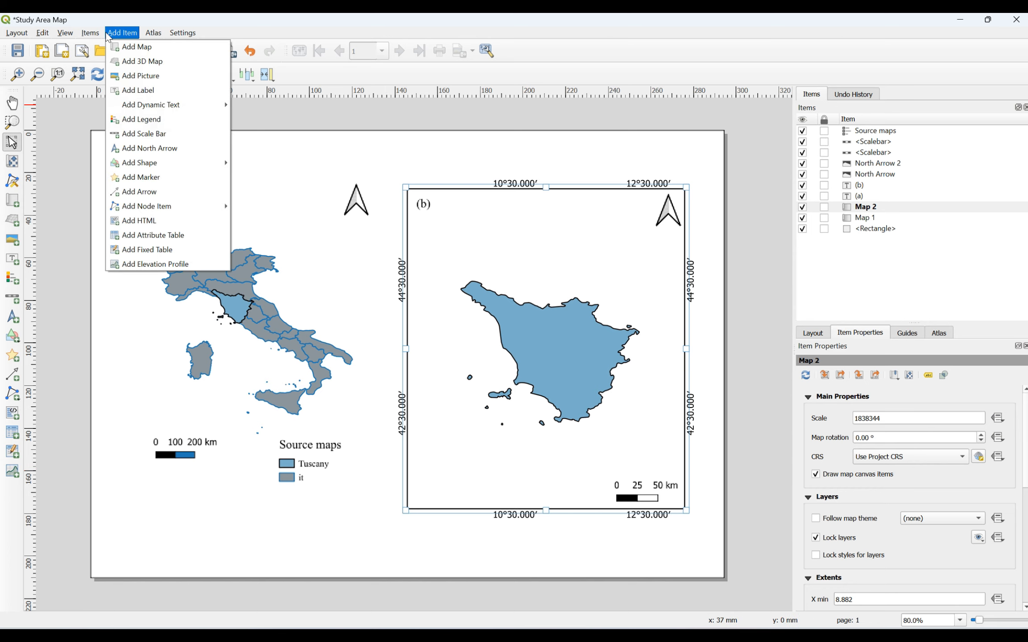
left_click(136, 119)
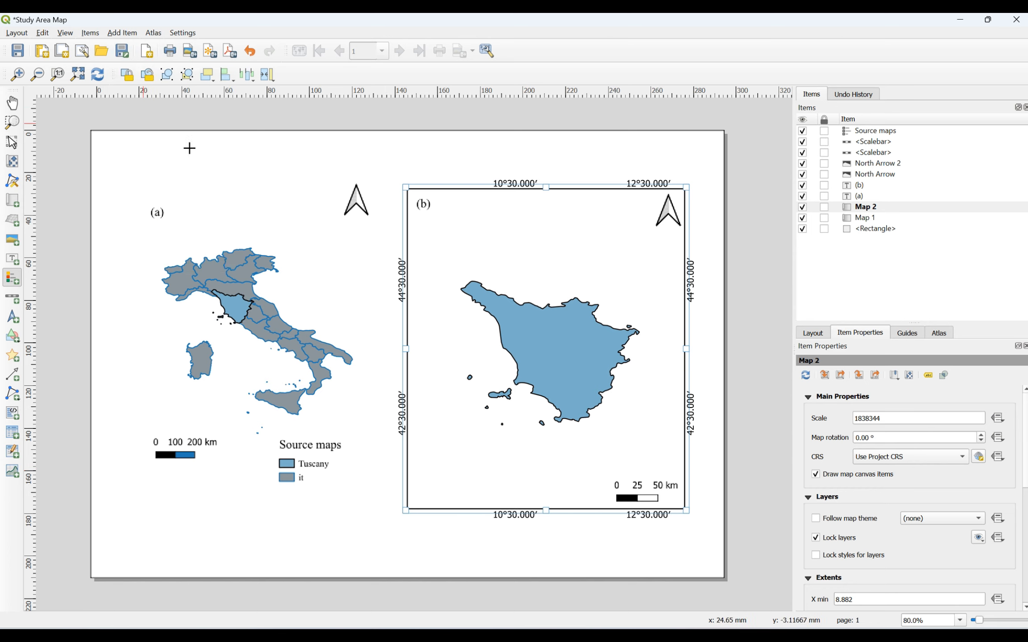
left_click_drag(416, 441, 466, 459)
mouse_move(714, 635)
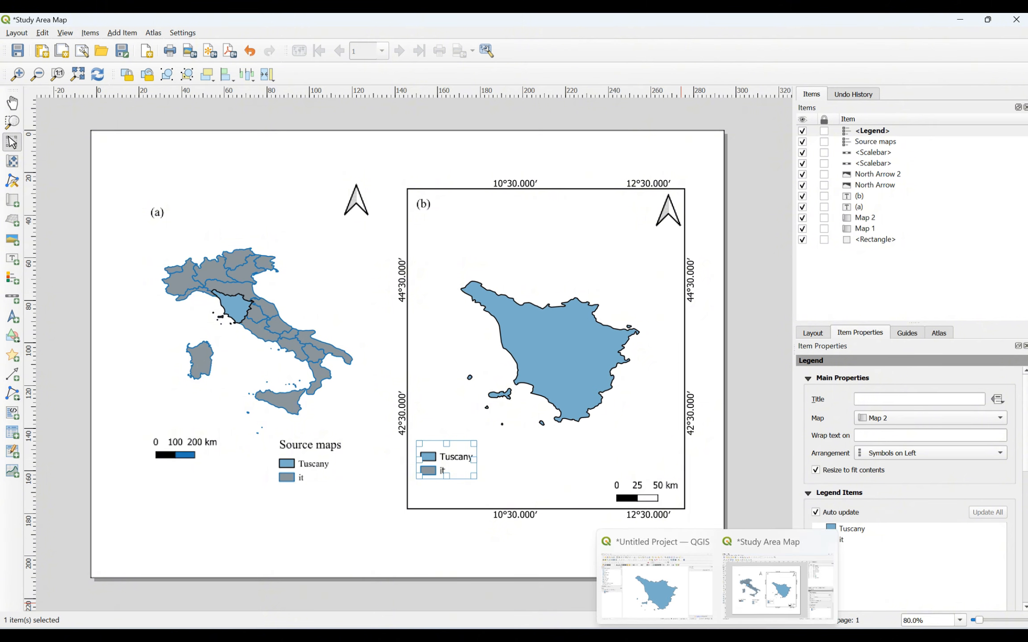
left_click(689, 599)
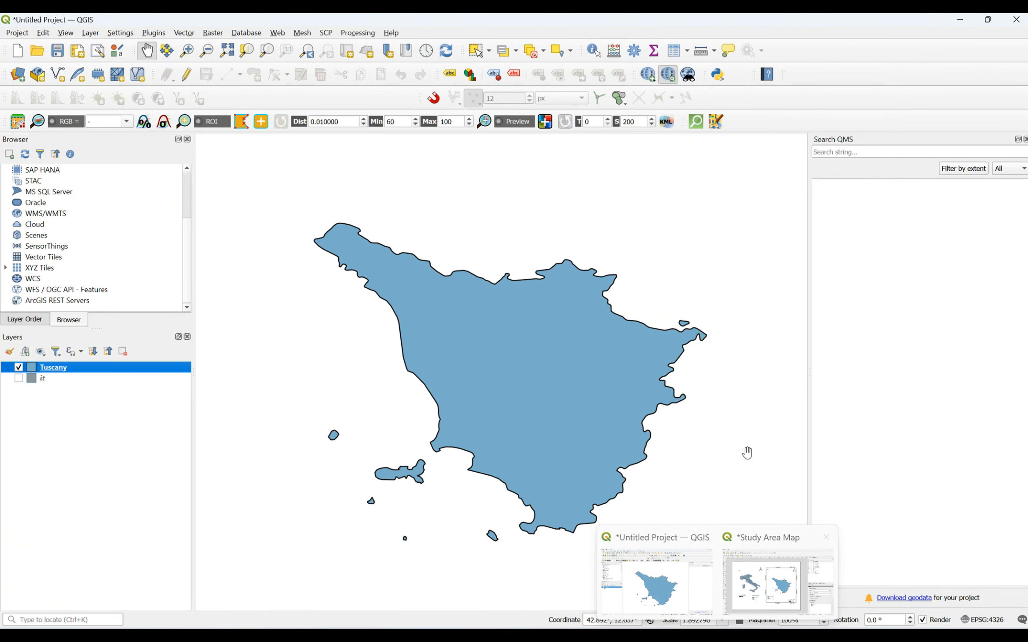
mouse_move(713, 635)
left_click(736, 579)
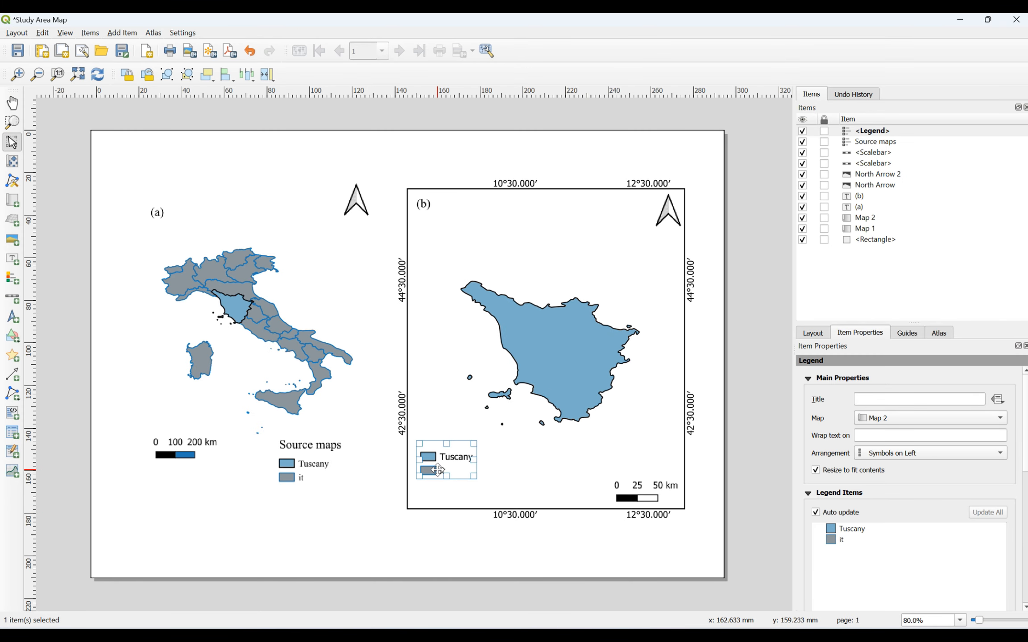
Step: Title the new Map 2 legend 'Stud area'
left_click(514, 464)
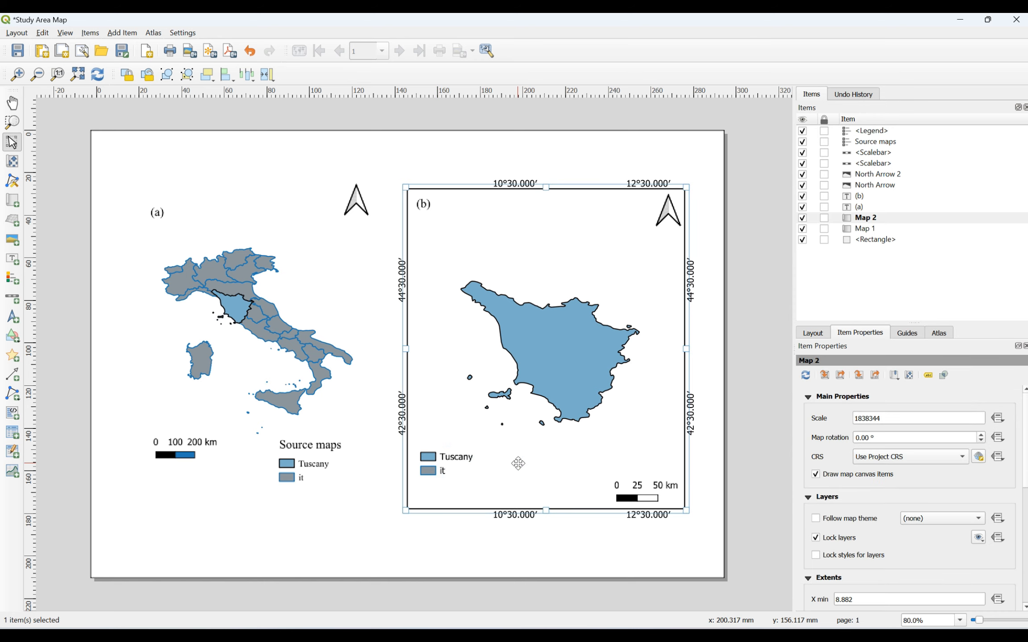
left_click(434, 460)
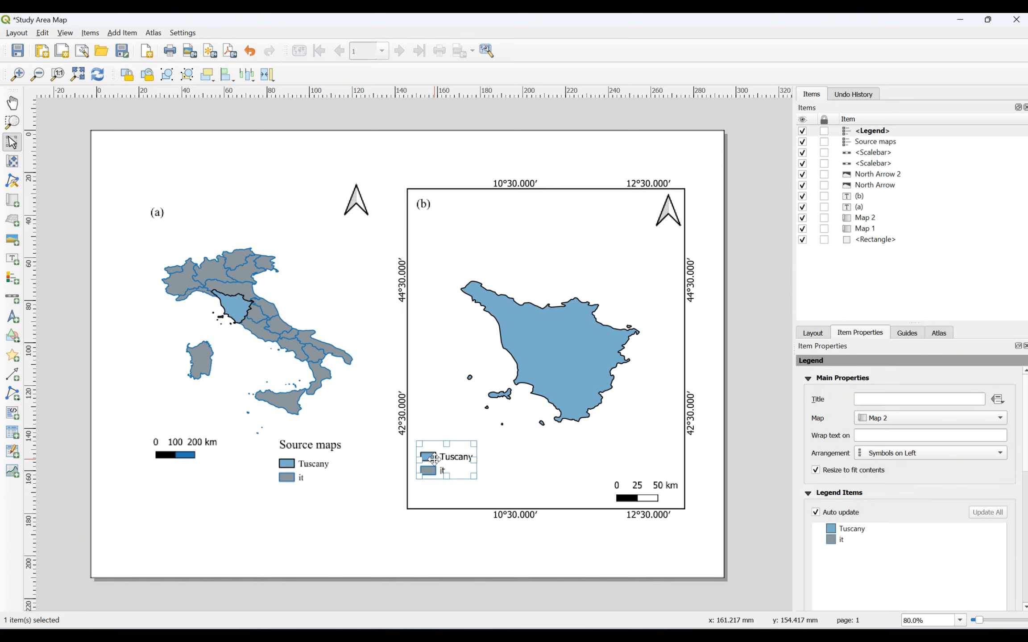
left_click(969, 399)
type("Stud")
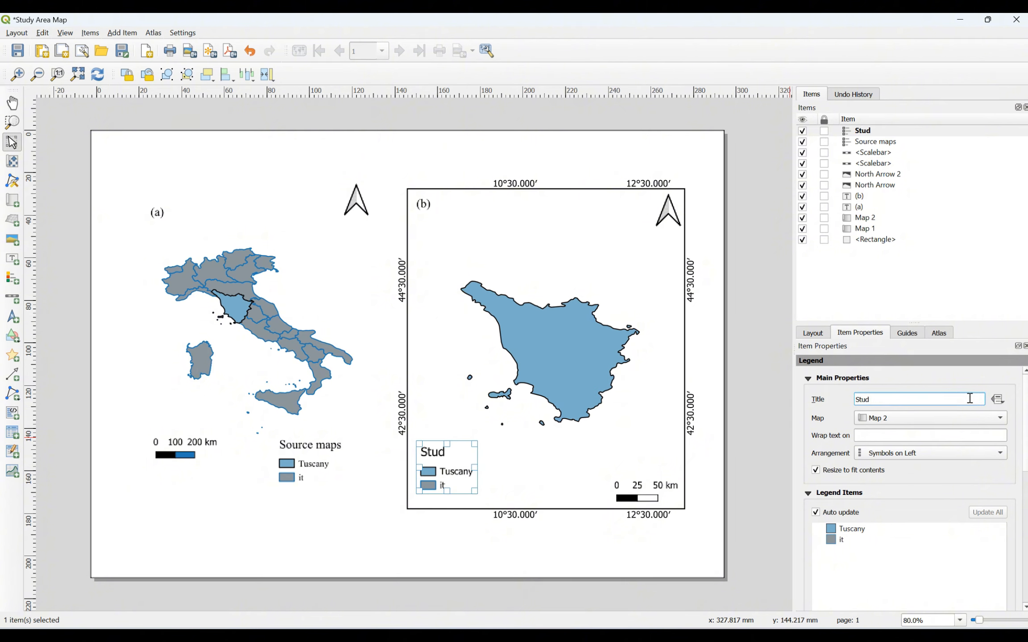
type(" area")
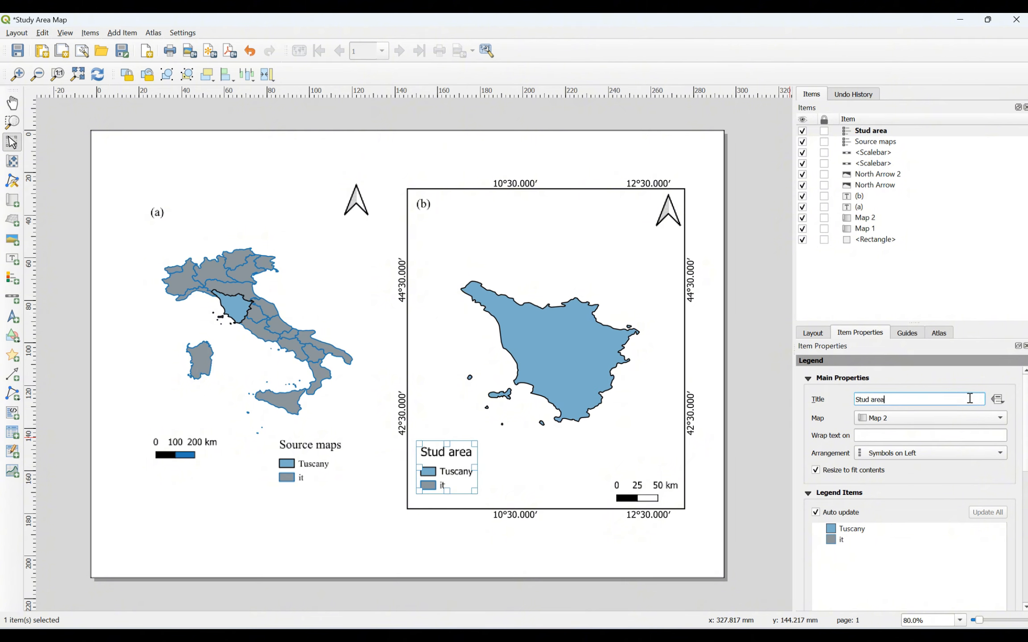